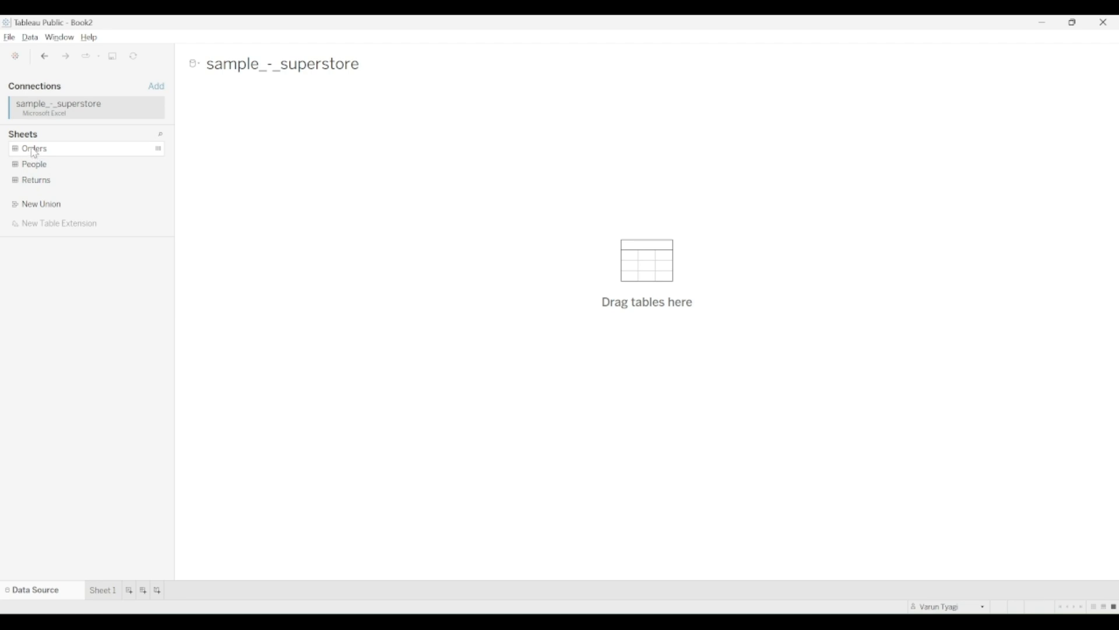
- Add the Orders table to the data source, look through its preview and open the first worksheet
drag(34, 152, 219, 190)
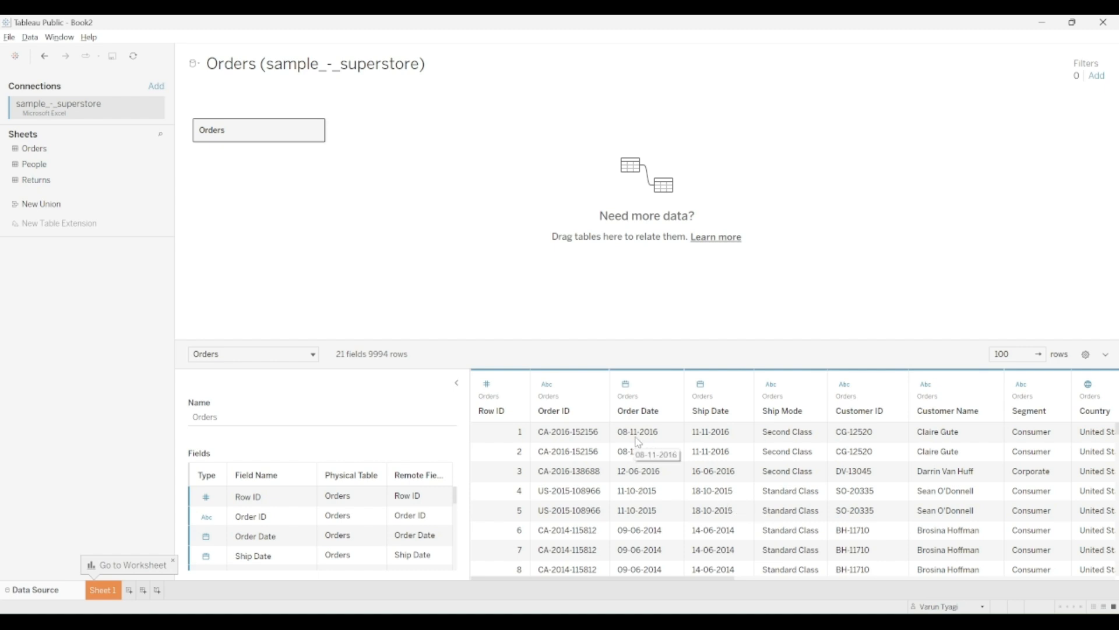
drag(676, 578, 863, 609)
drag(817, 580, 557, 595)
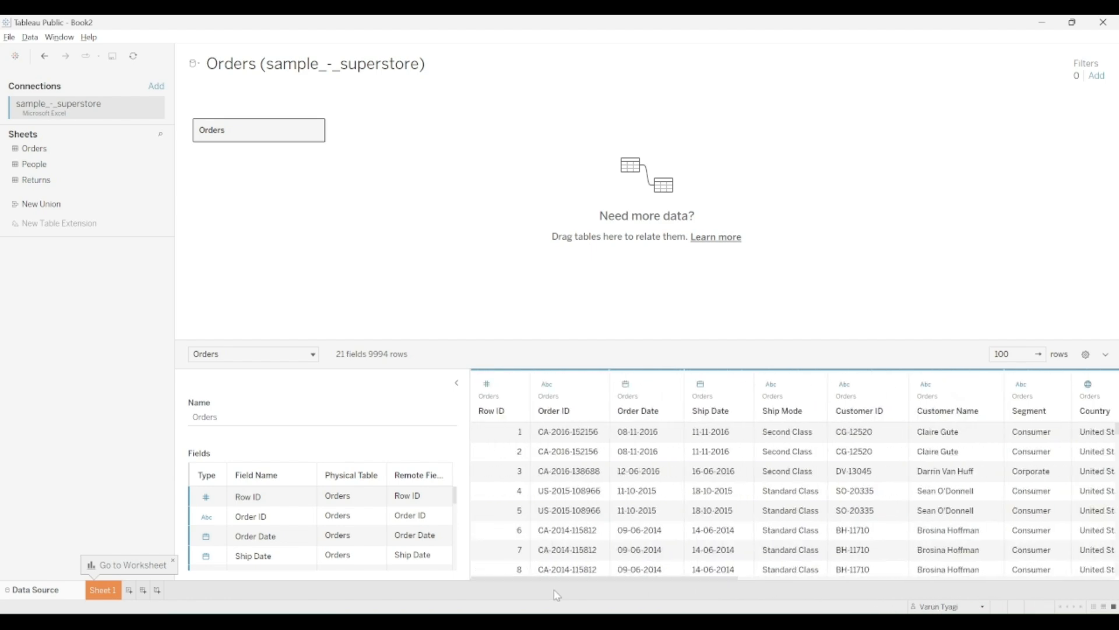
click(101, 591)
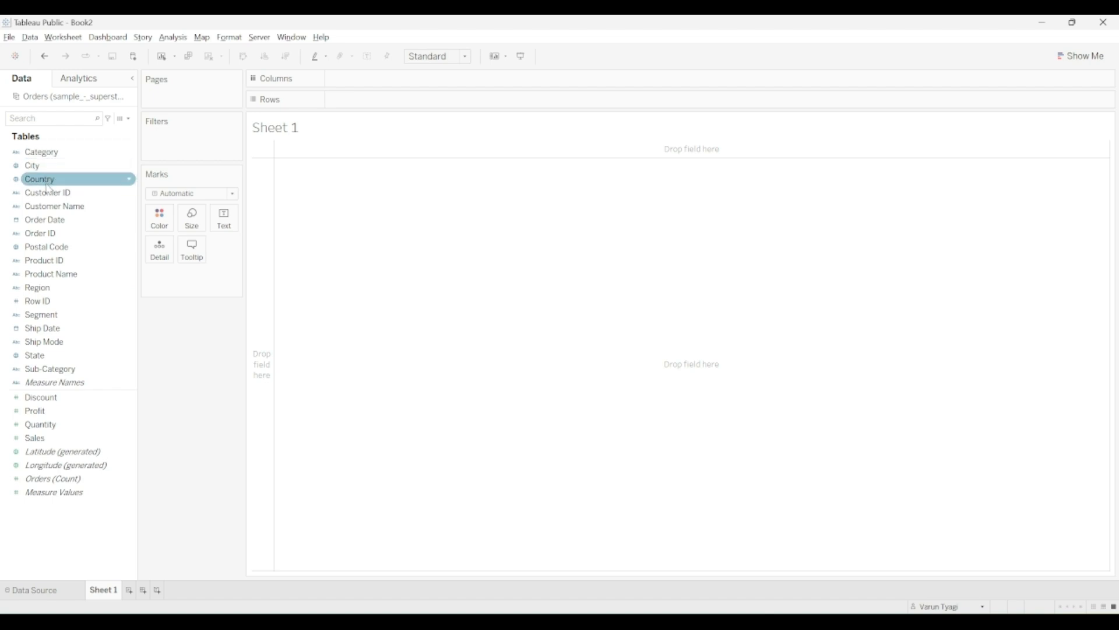
- View the underlying data of the Orders table and close the data window
click(120, 120)
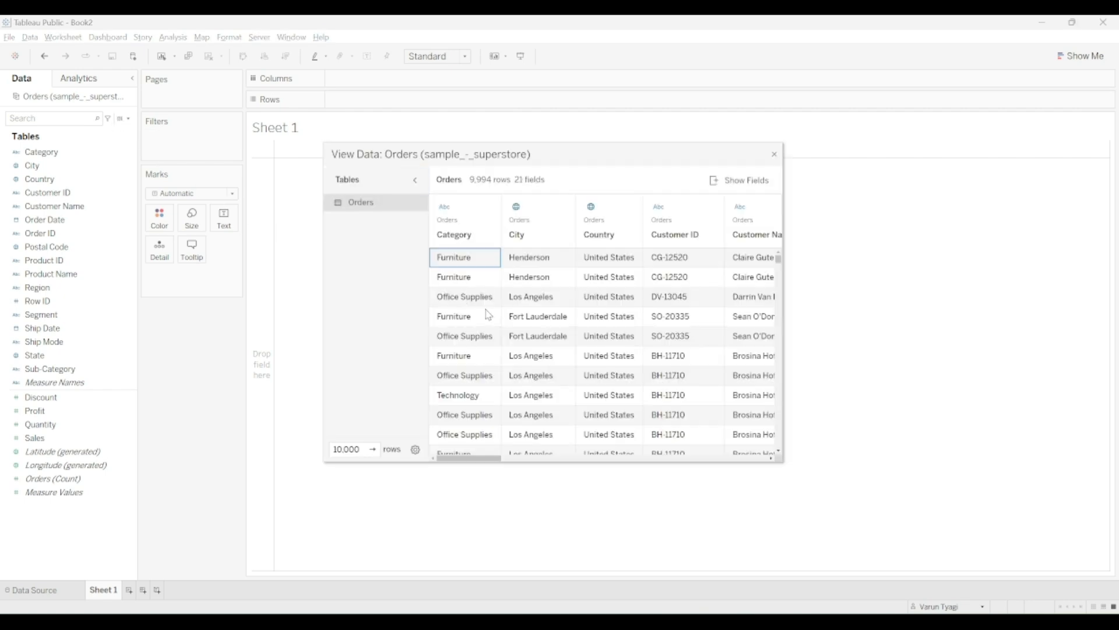
drag(489, 463, 470, 482)
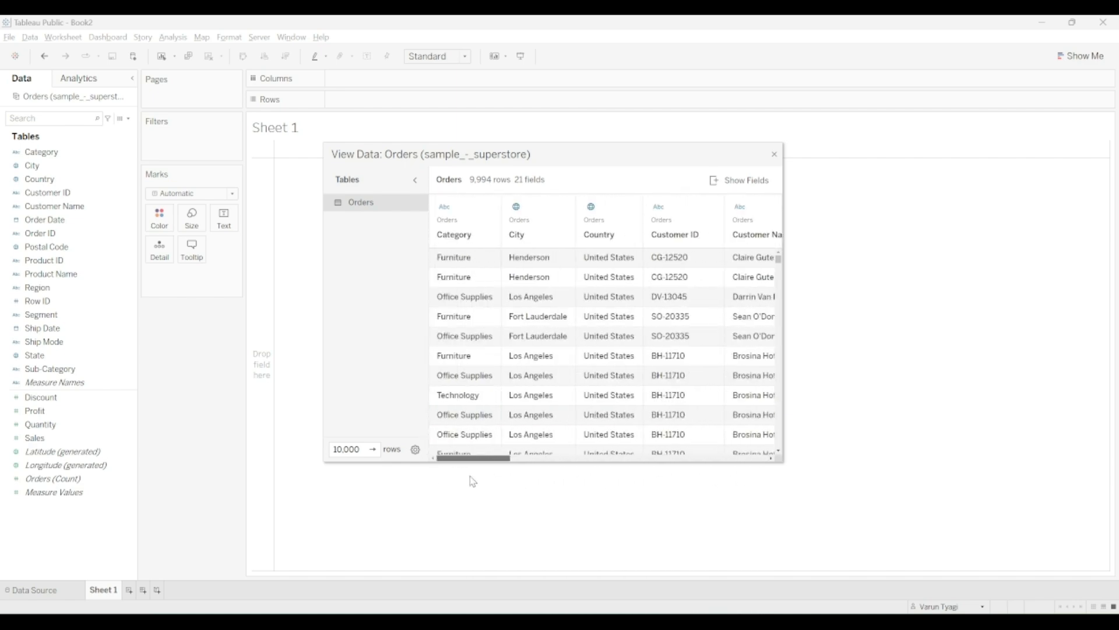
click(775, 155)
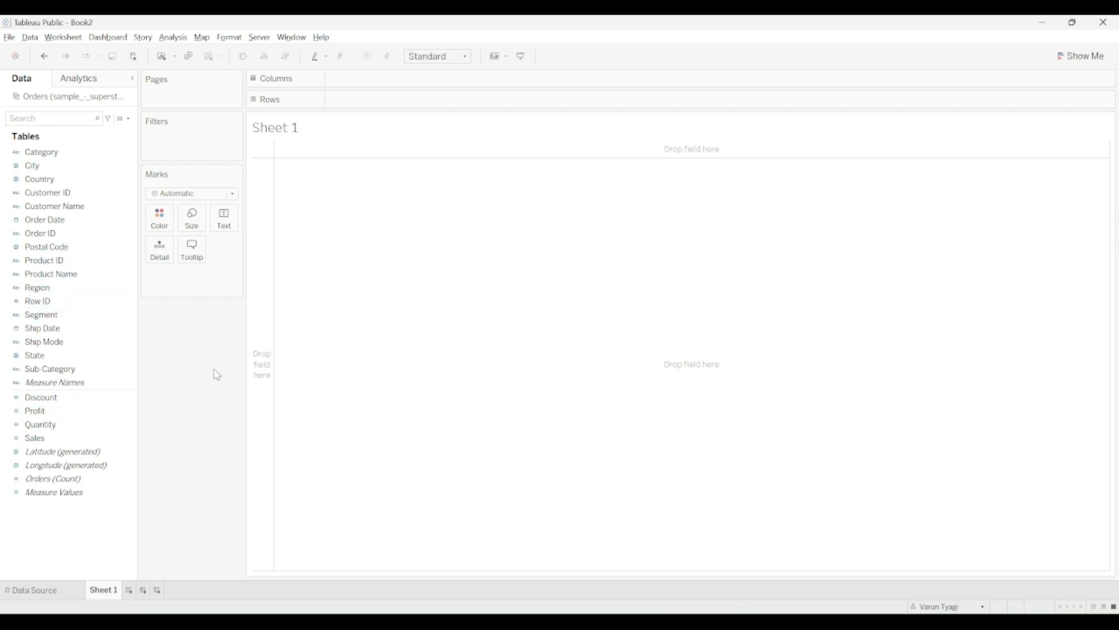
- Rename the Sheet 1 worksheet as ToolTip
double_click(114, 591)
key(BackSpace)
text(ToolTip)
key(Return)
- Create a second worksheet and name it ReferenceLines, without a space
click(130, 591)
double_click(139, 591)
key(BackSpace)
text(Re)
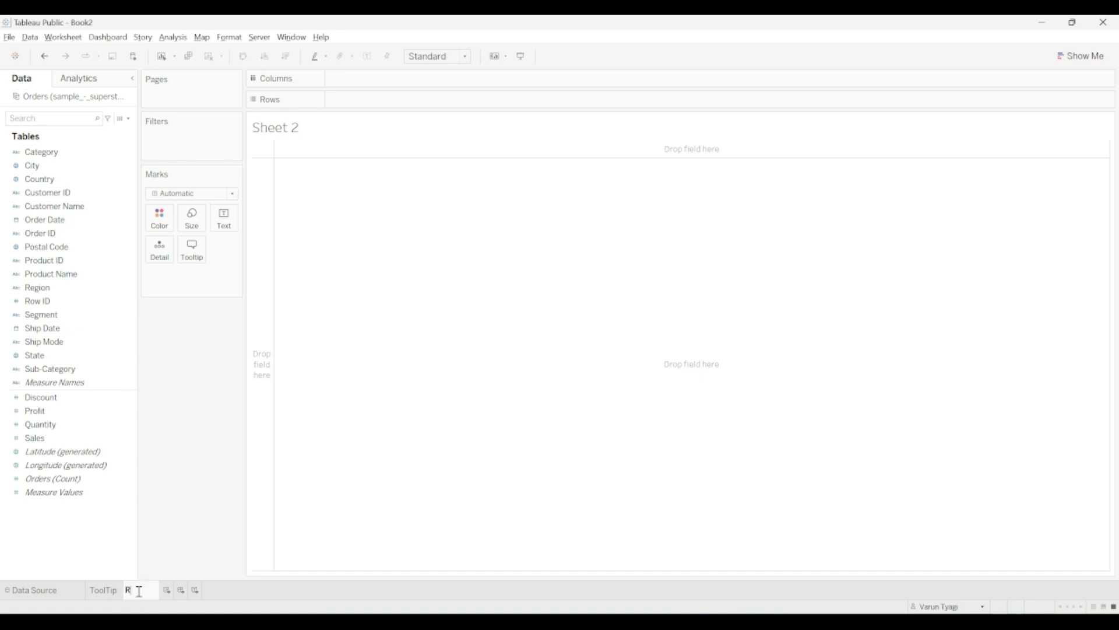
text(ference Lines)
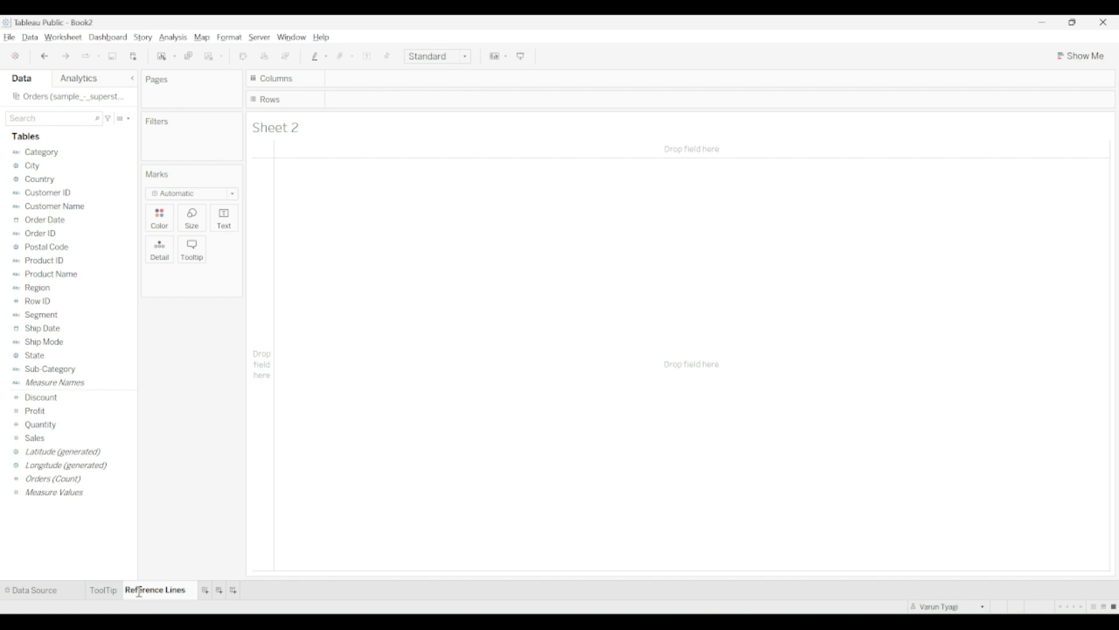
key(Left)
key(Left)
key(Left)
key(Left)
key(Left)
key(BackSpace)
click(209, 420)
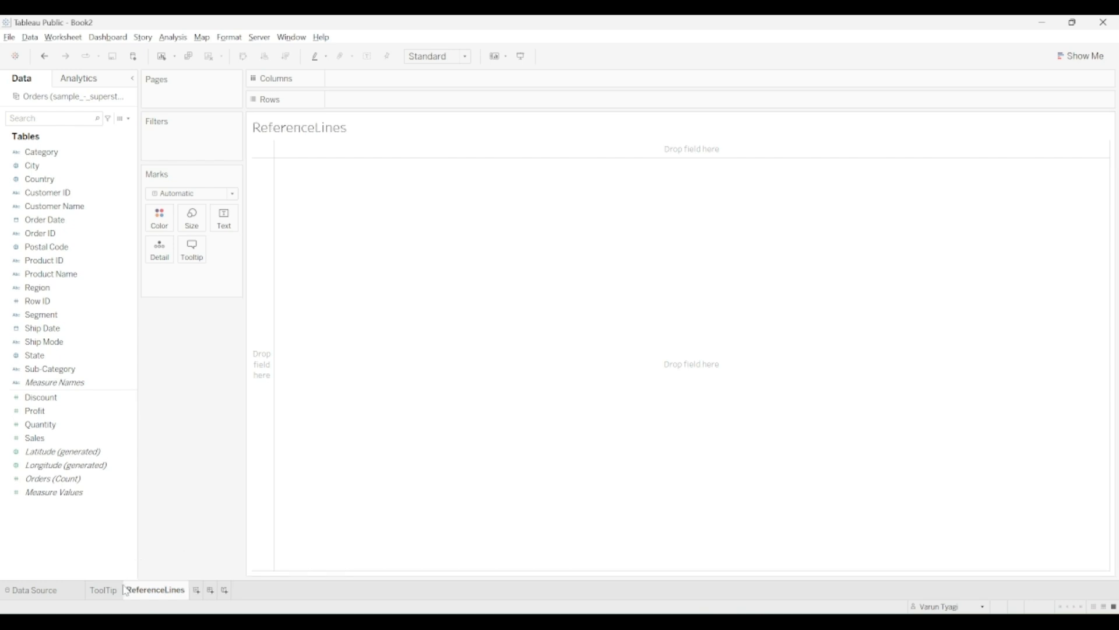
- On the ToolTip worksheet, set the fit to Entire View and plot the Country field as a map
click(104, 590)
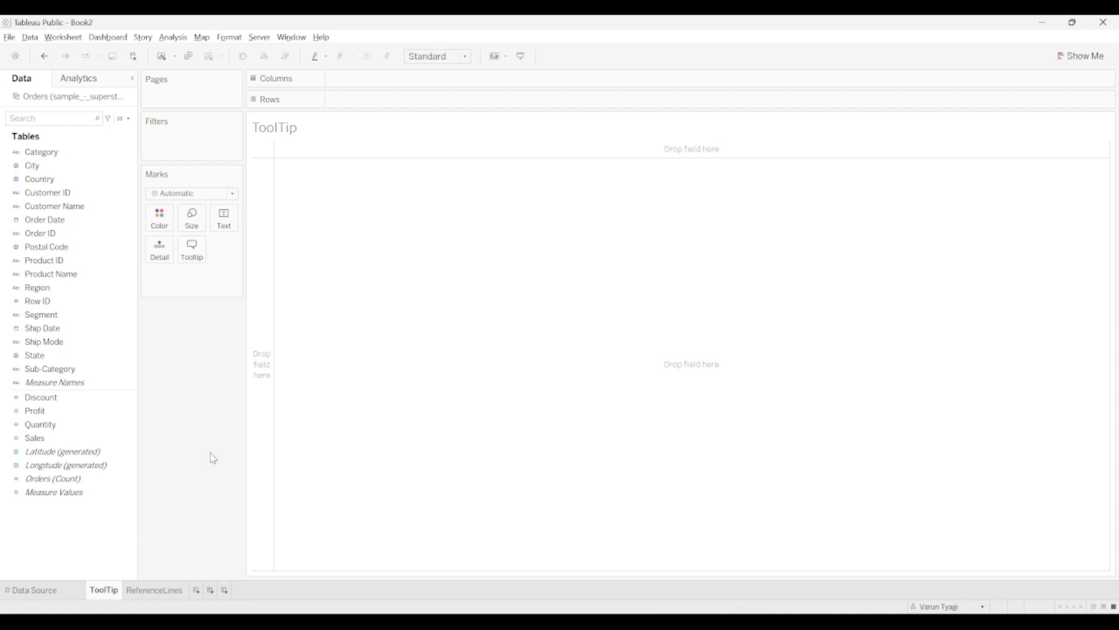
click(464, 56)
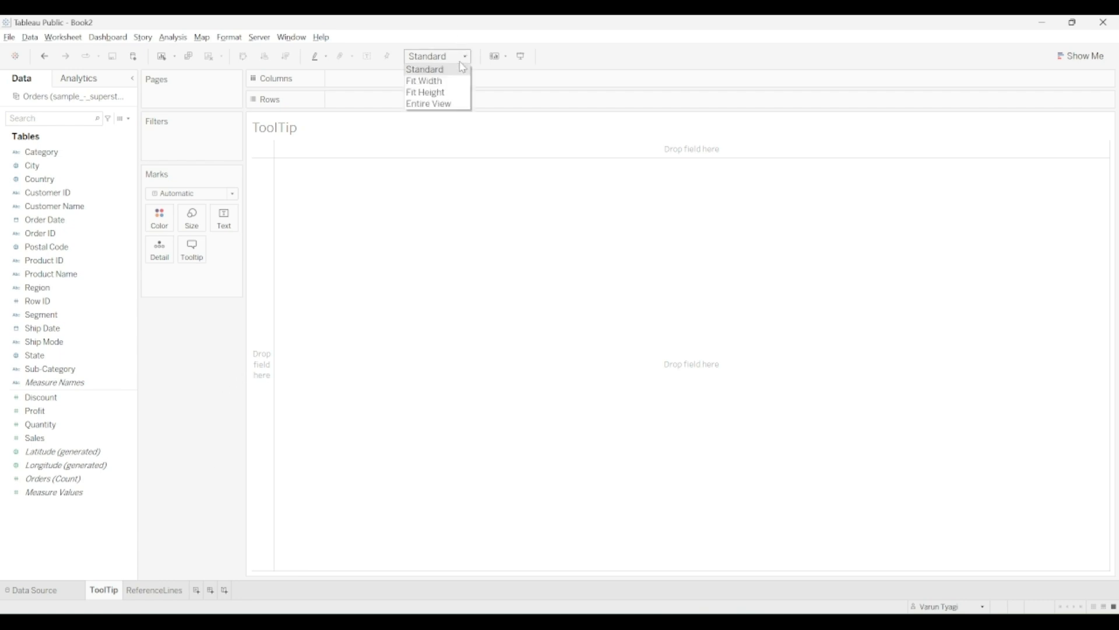
click(446, 104)
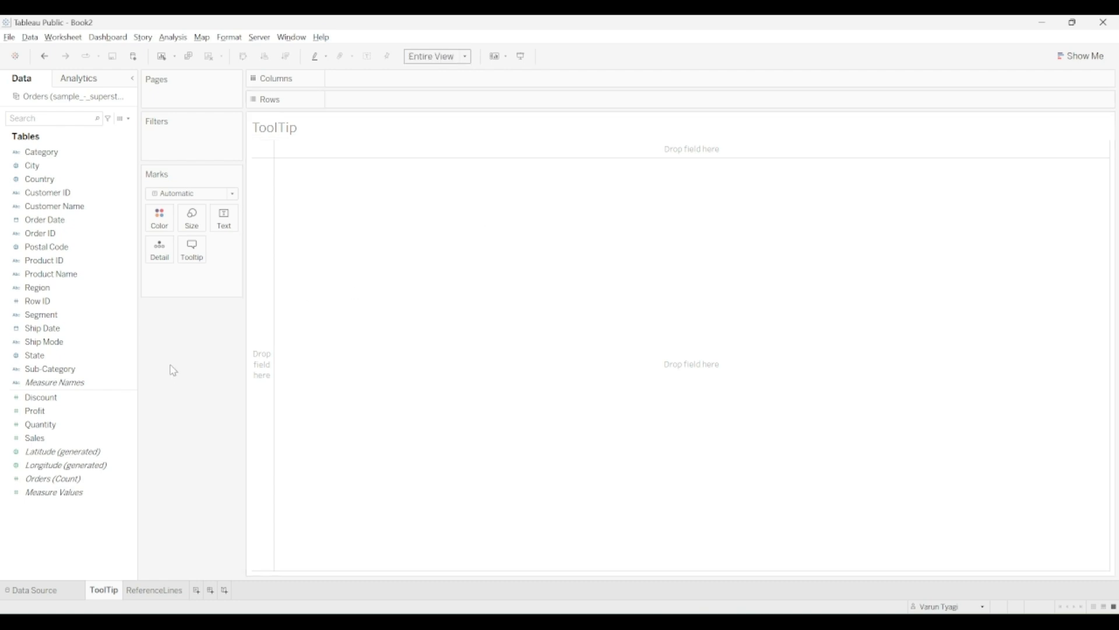
click(66, 180)
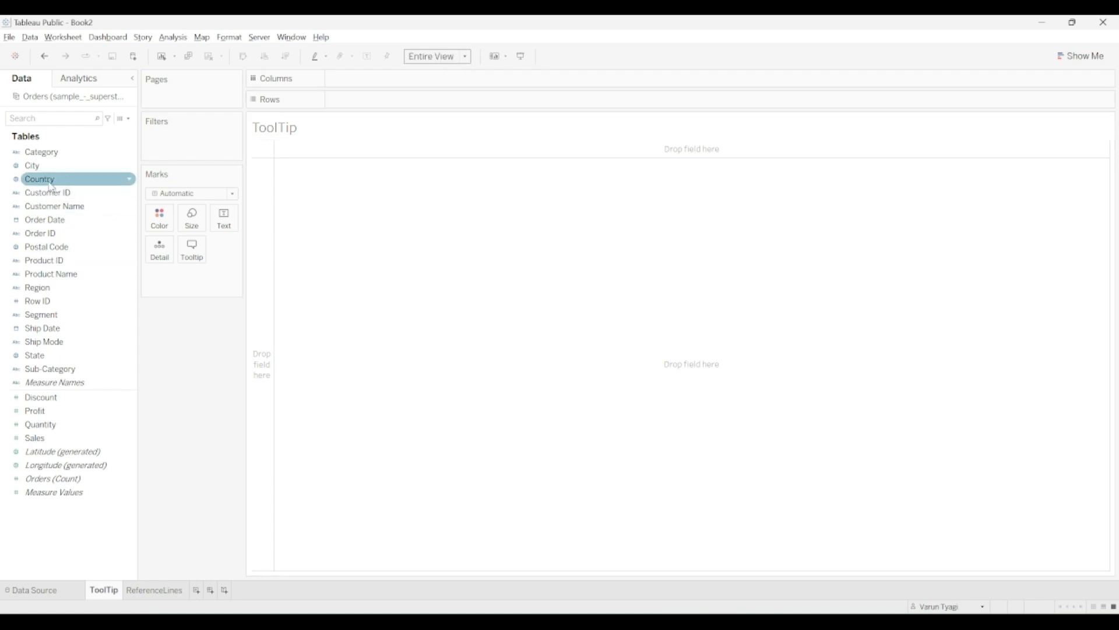
drag(51, 186, 566, 325)
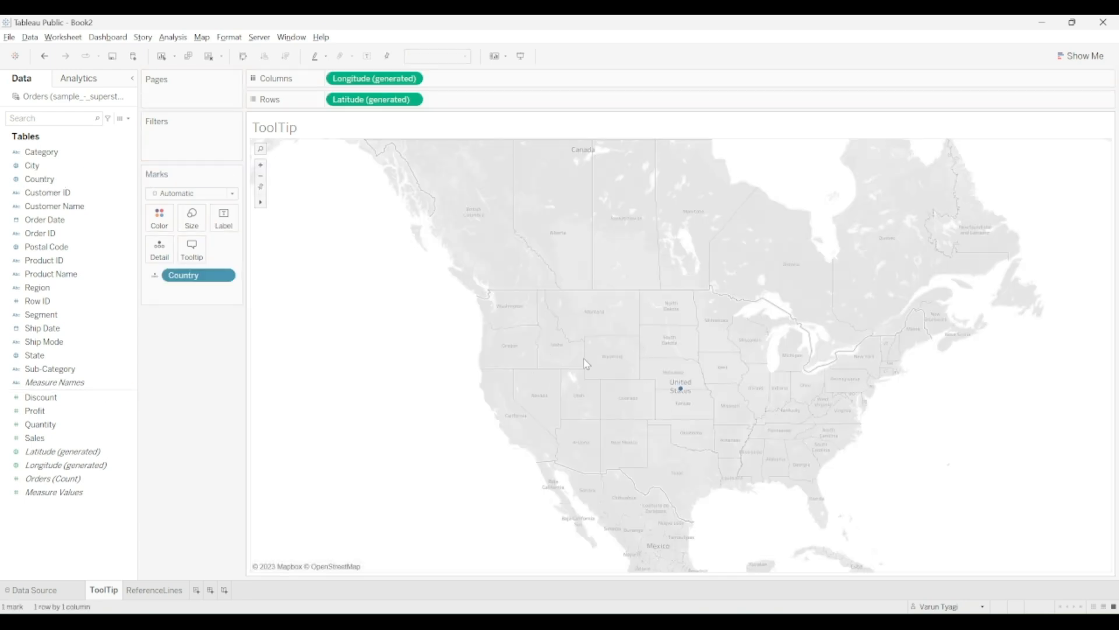
- Examine the city and country records in the Orders data and close the data window
click(102, 194)
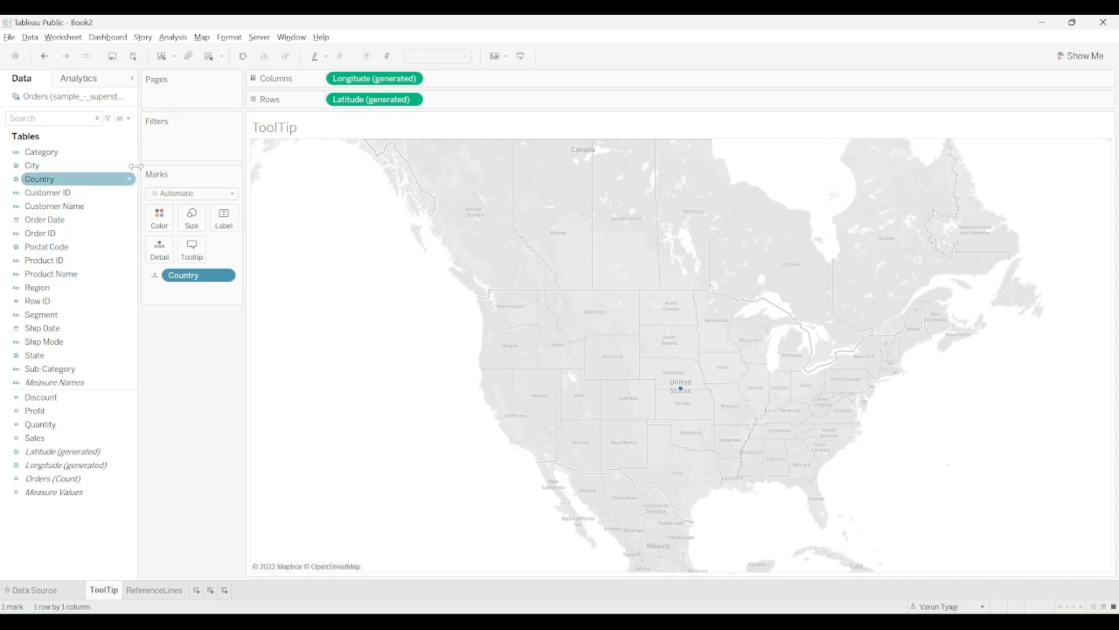
click(118, 121)
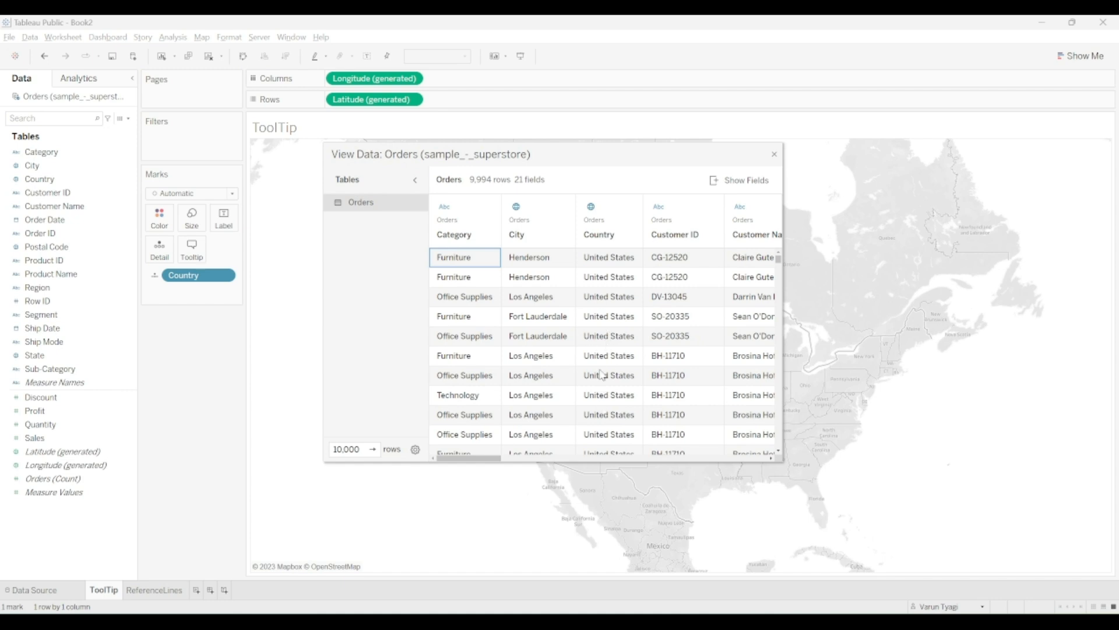
scroll(609, 385, down, 5)
scroll(609, 384, down, 10)
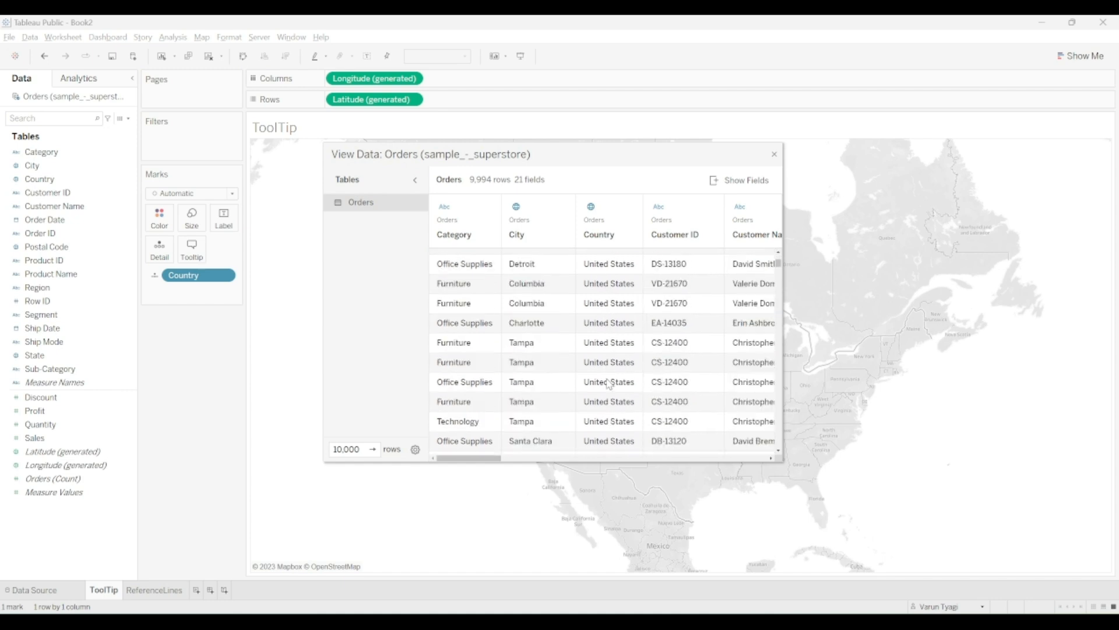
scroll(609, 385, up, 15)
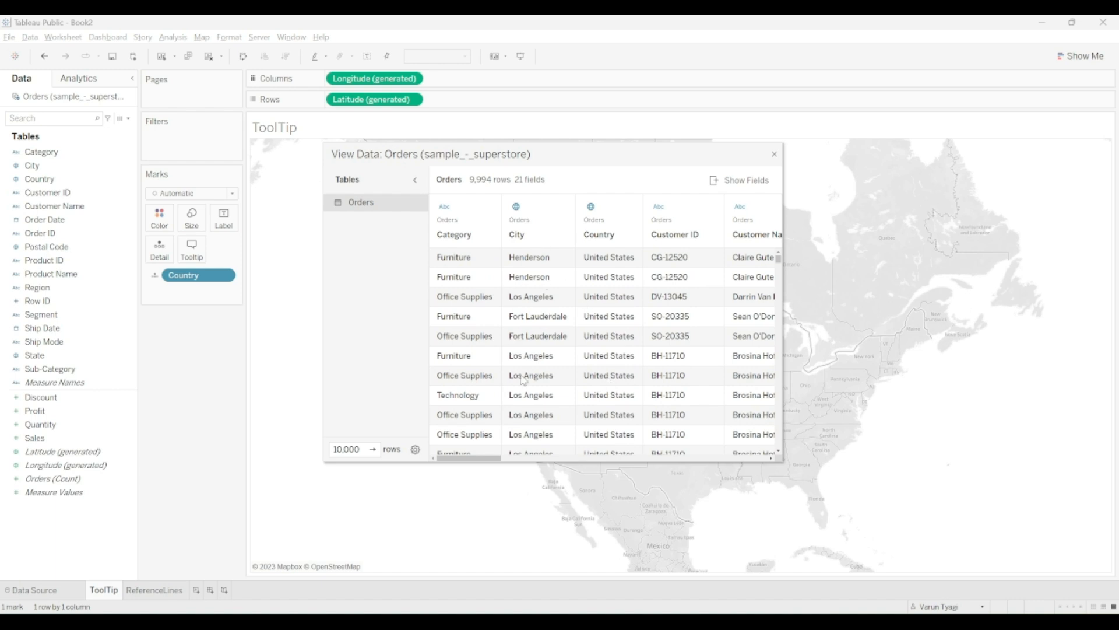
click(774, 154)
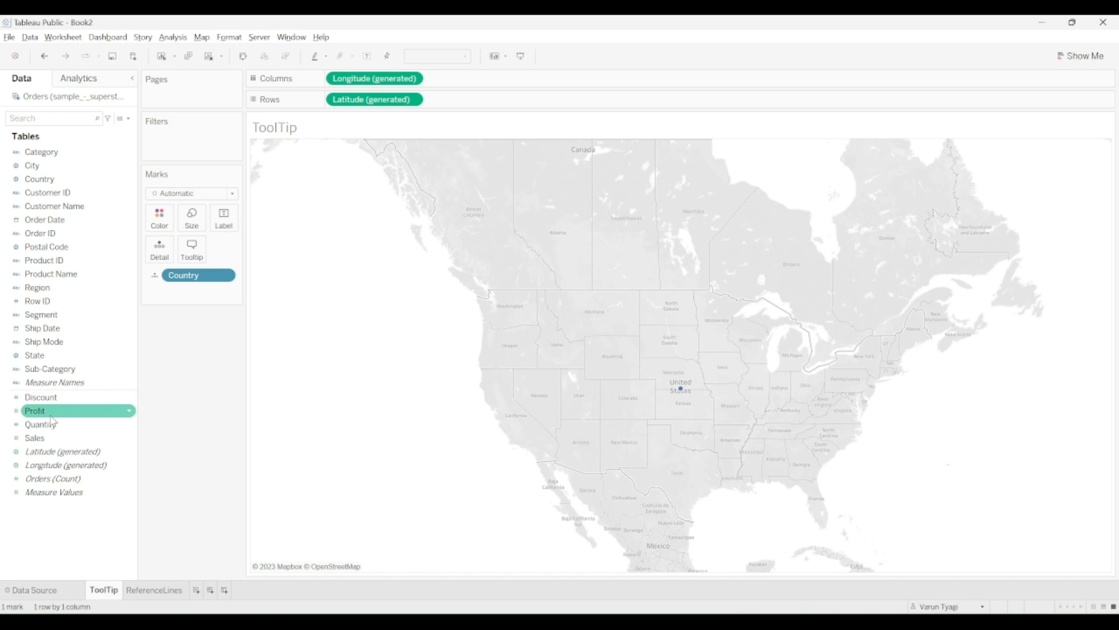
- Label the map marks with State and colour them by Profit
drag(44, 356, 228, 228)
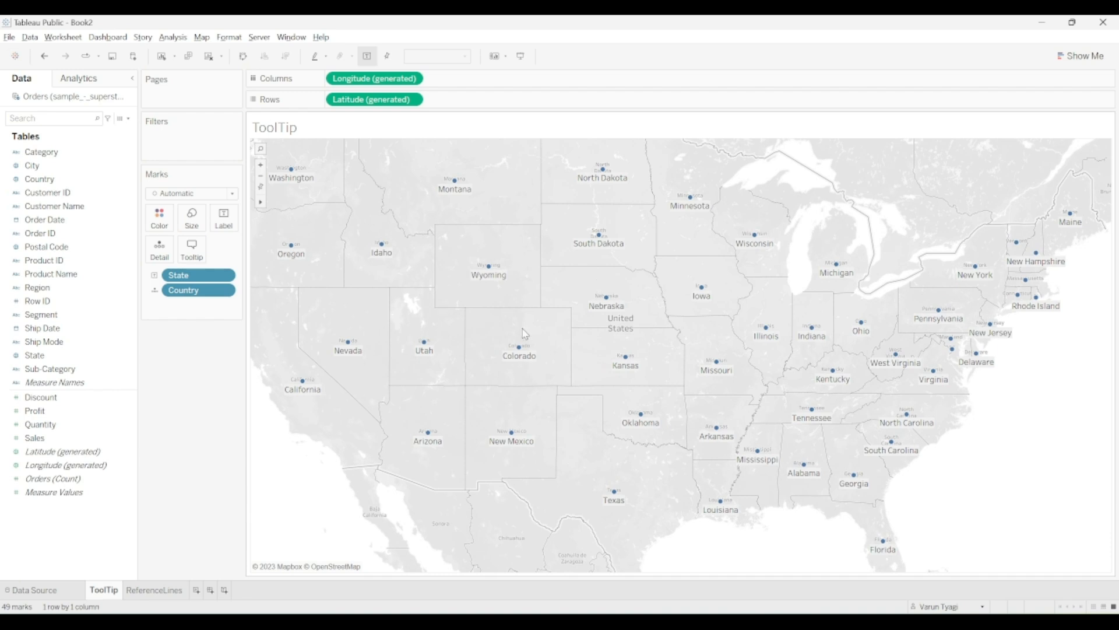
click(70, 368)
click(53, 413)
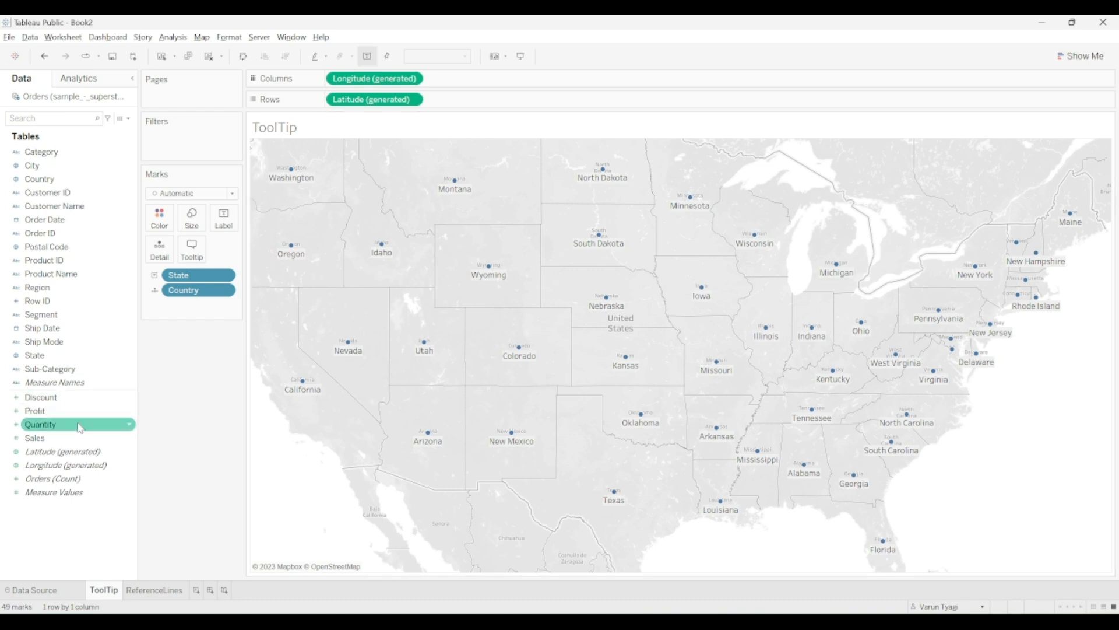
drag(67, 419, 165, 226)
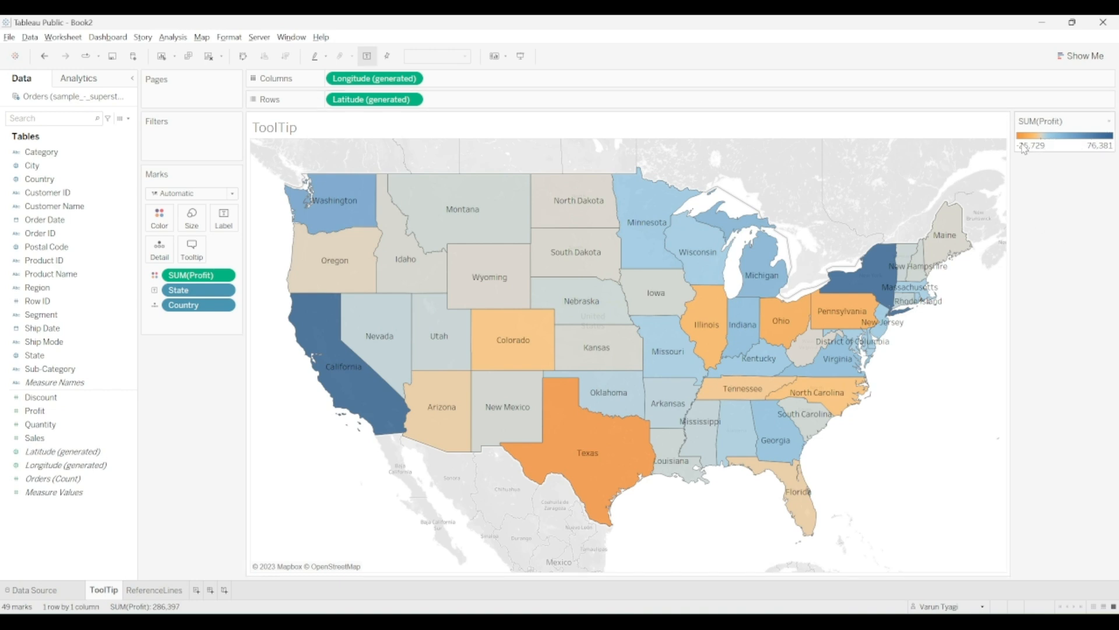
mouse_move(649, 434)
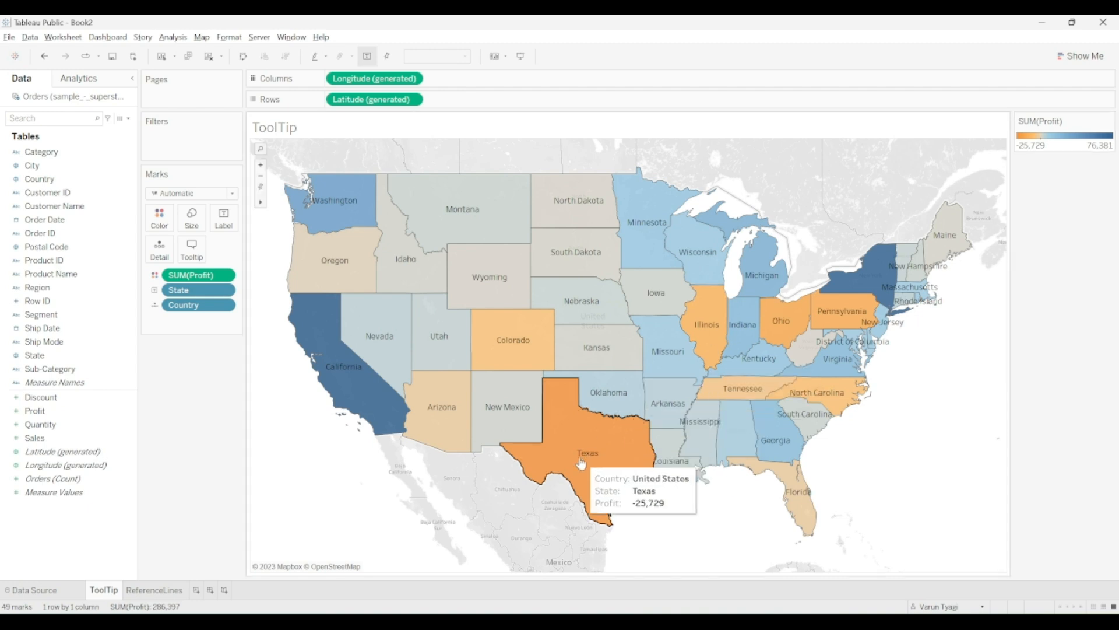
mouse_move(879, 275)
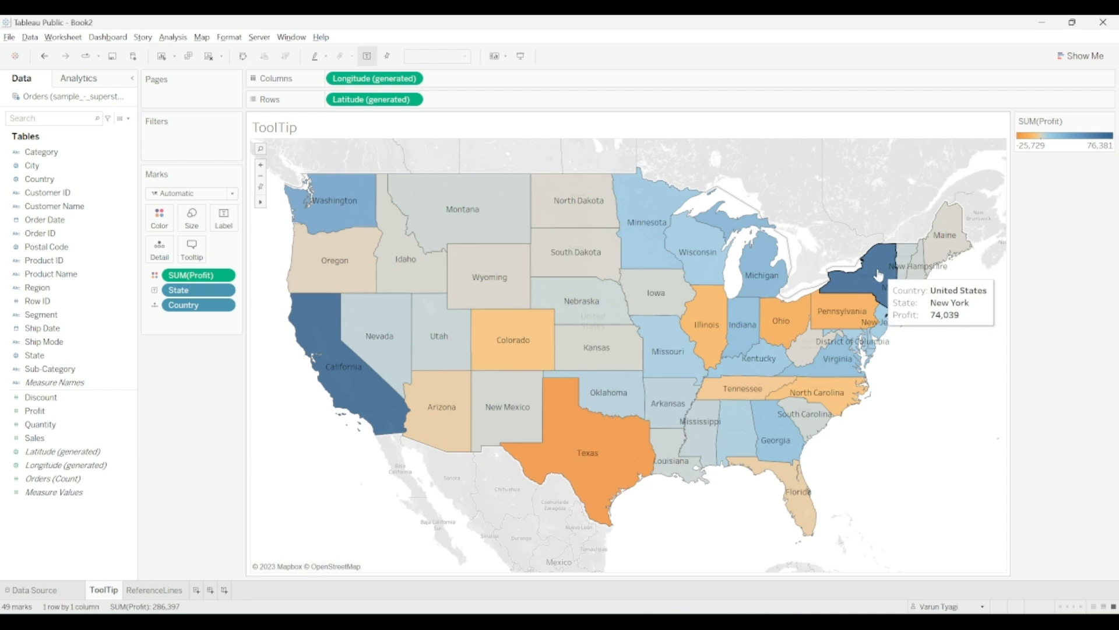
mouse_move(312, 361)
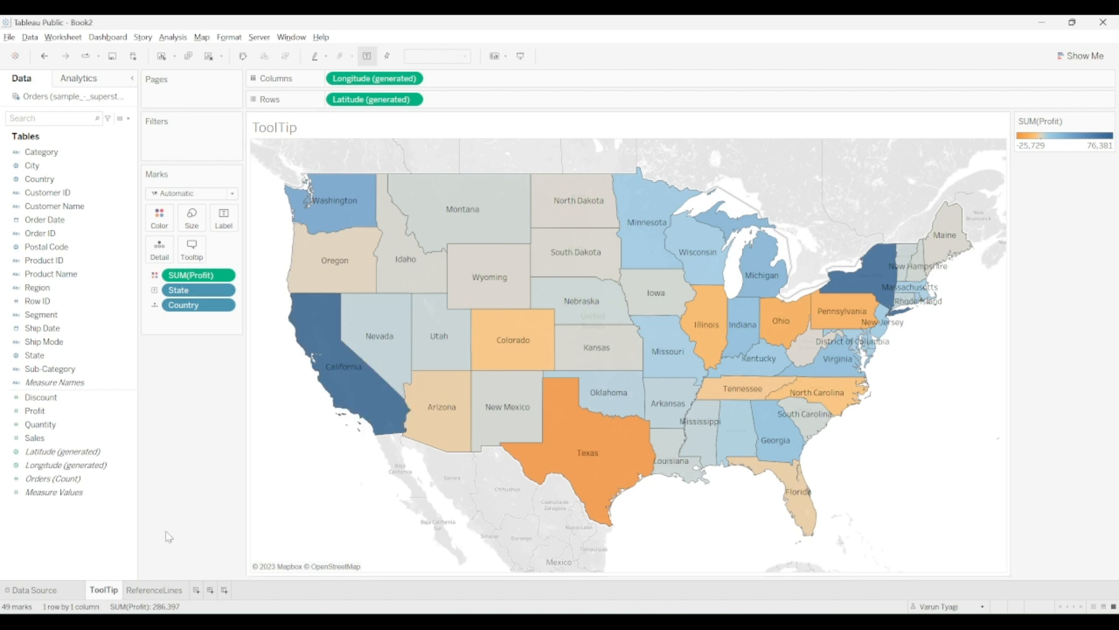
- Create a new worksheet, place it before the ToolTip sheet and name it ReferenceToolTIP
click(197, 590)
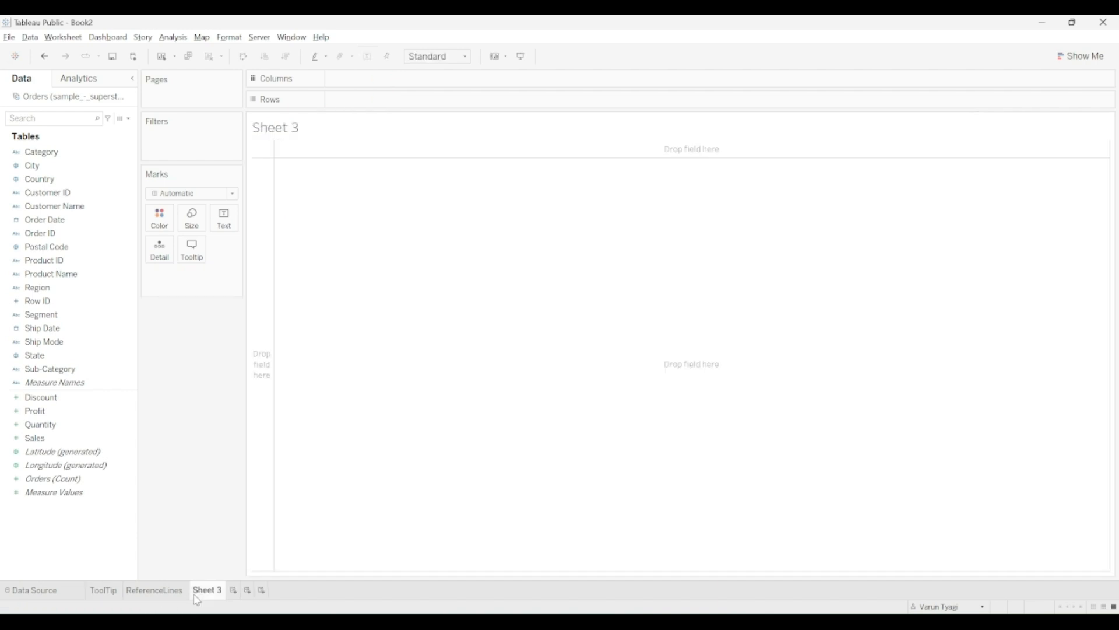
mouse_move(206, 590)
mouse_down()
mouse_move(140, 603)
mouse_move(86, 590)
mouse_up()
drag(198, 590, 96, 594)
double_click(111, 589)
key(BackSpace)
text(Refe)
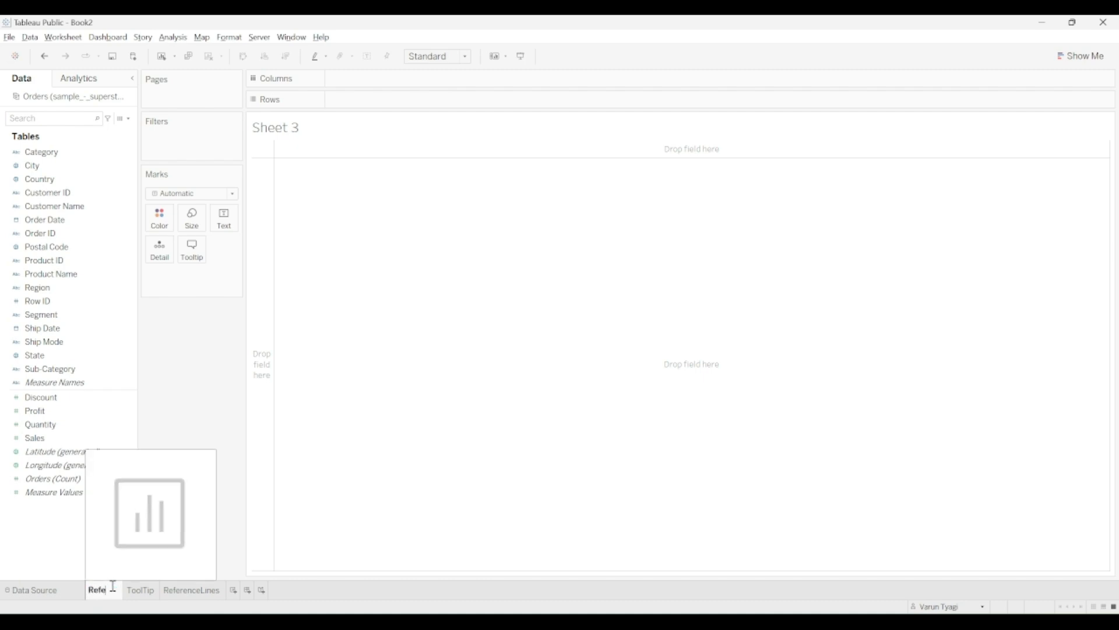
text(renceToolTIP)
key(Return)
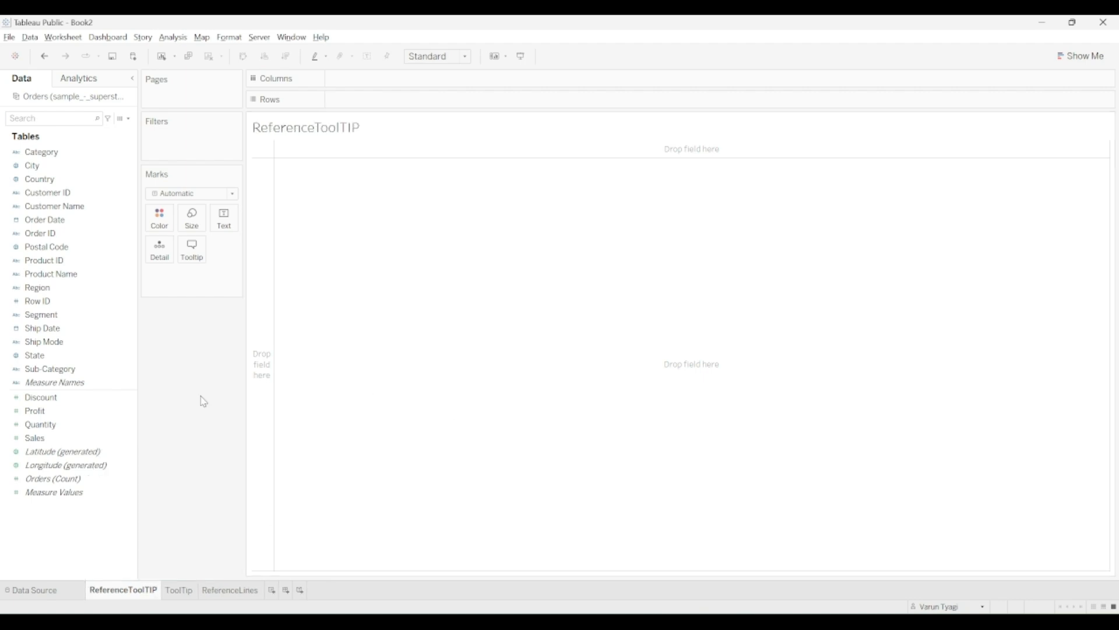
- Place Category and Sub-Category on Rows of the ReferenceToolTIP worksheet
click(65, 155)
drag(64, 156, 260, 96)
click(62, 180)
click(58, 153)
drag(58, 154, 380, 109)
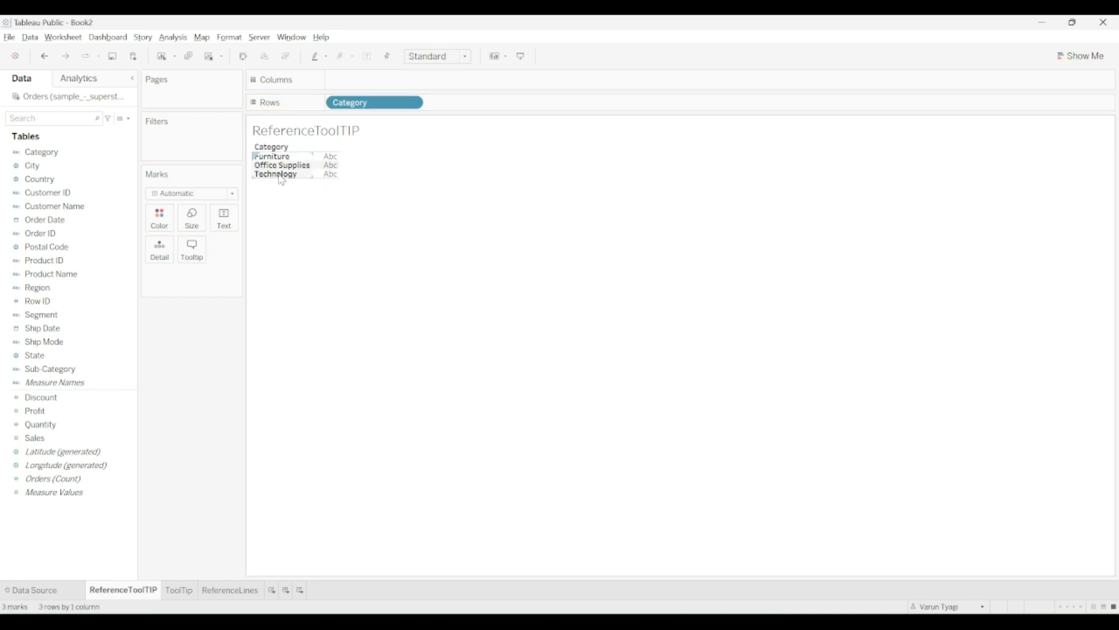
click(74, 234)
drag(50, 369, 506, 112)
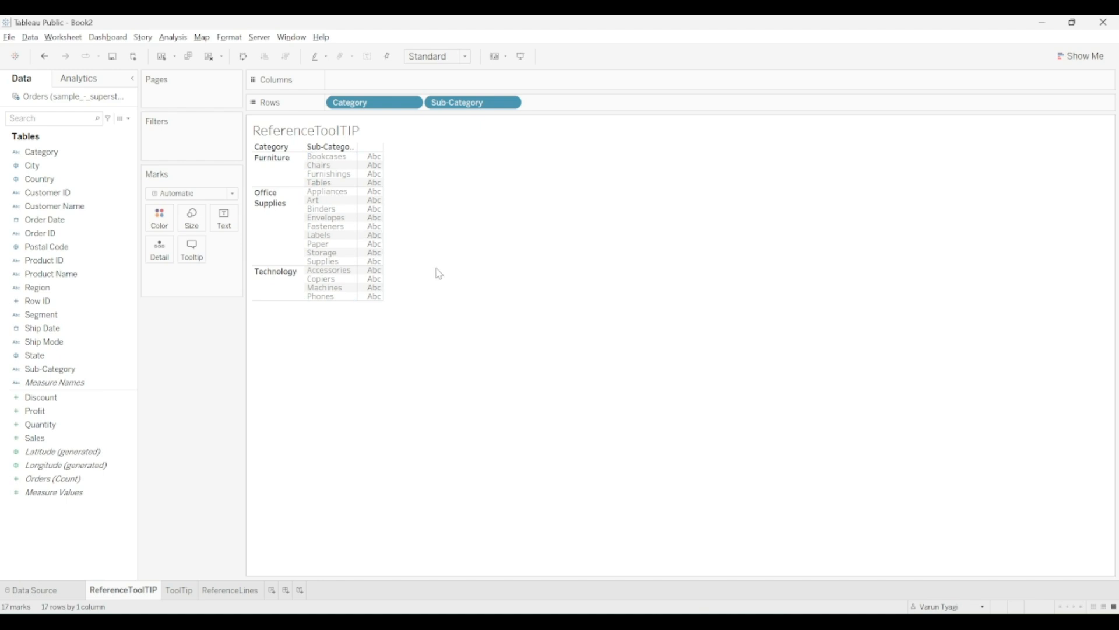
- Put Profit on Columns to build a bar chart of profit per sub-category
mouse_move(370, 249)
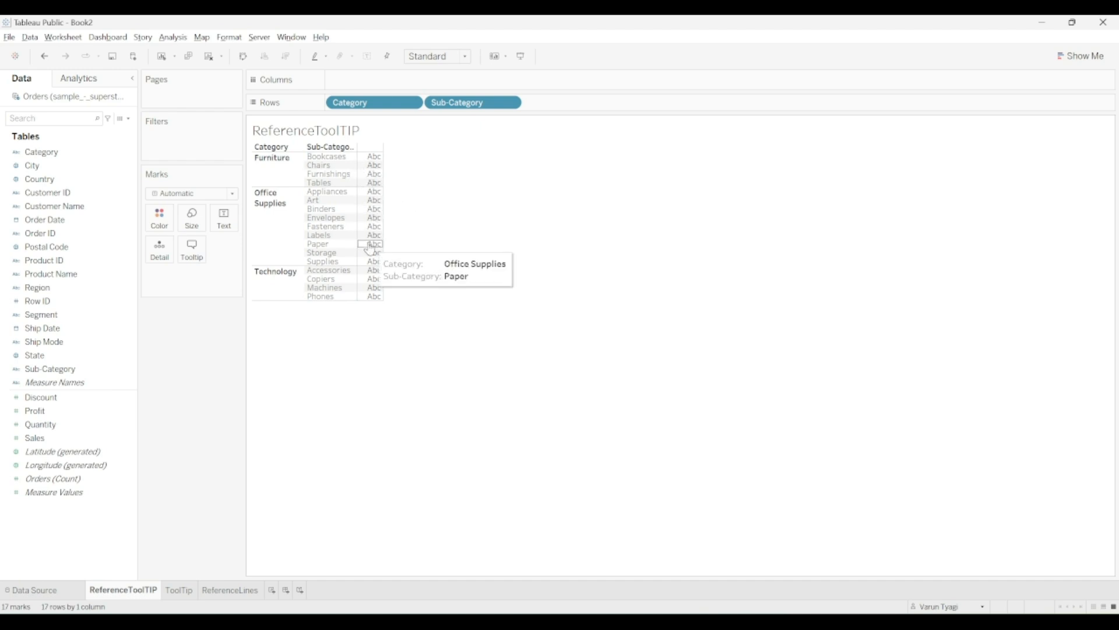
click(49, 415)
drag(210, 314, 396, 90)
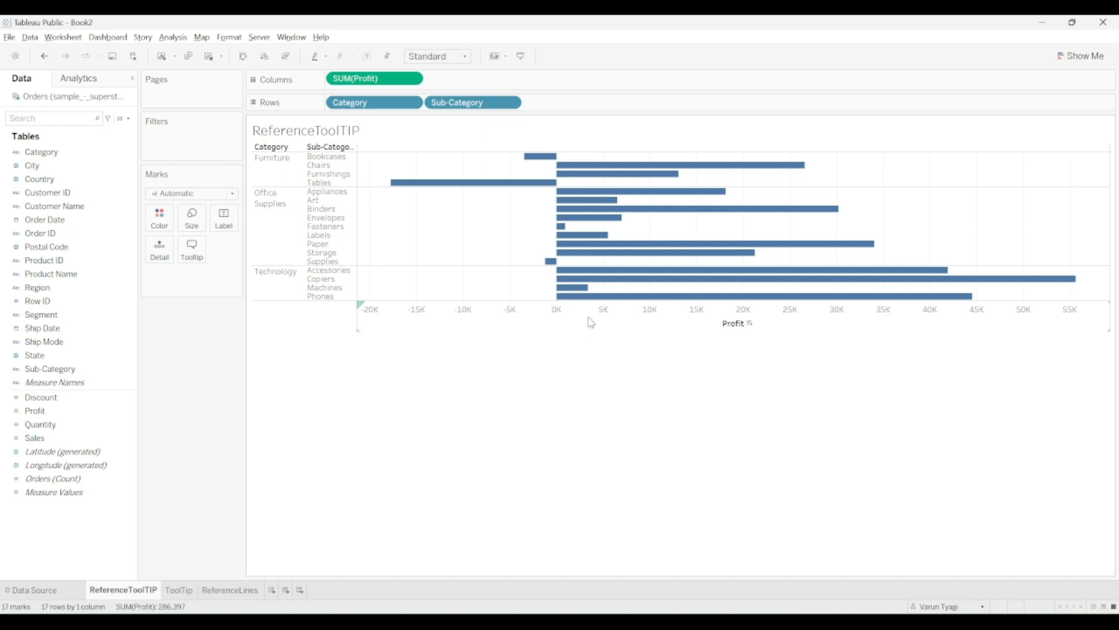
mouse_move(596, 220)
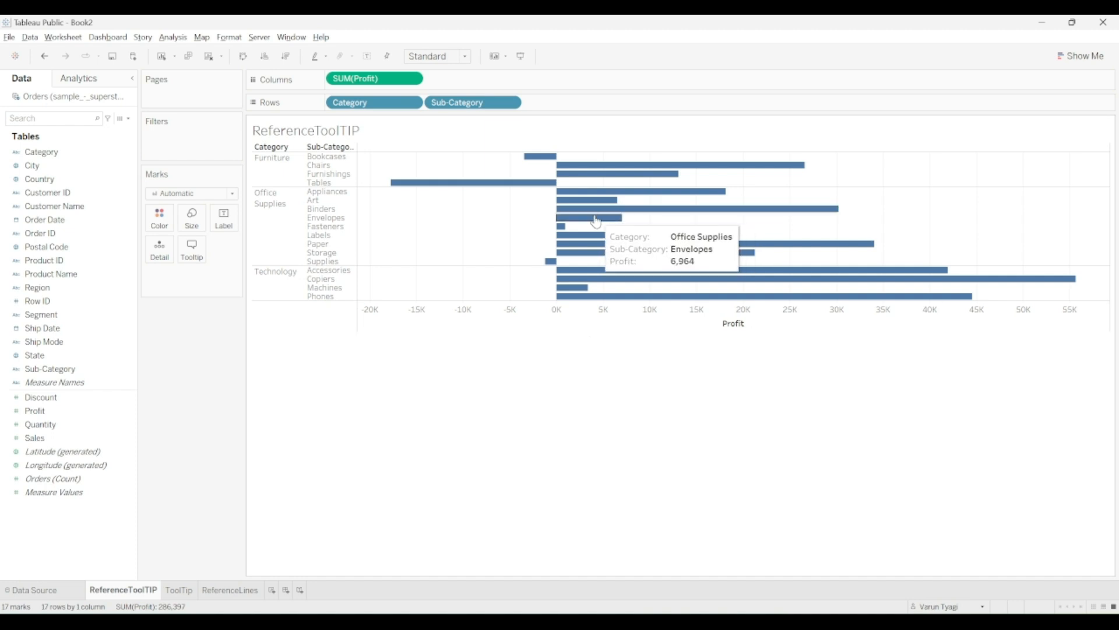
mouse_move(598, 284)
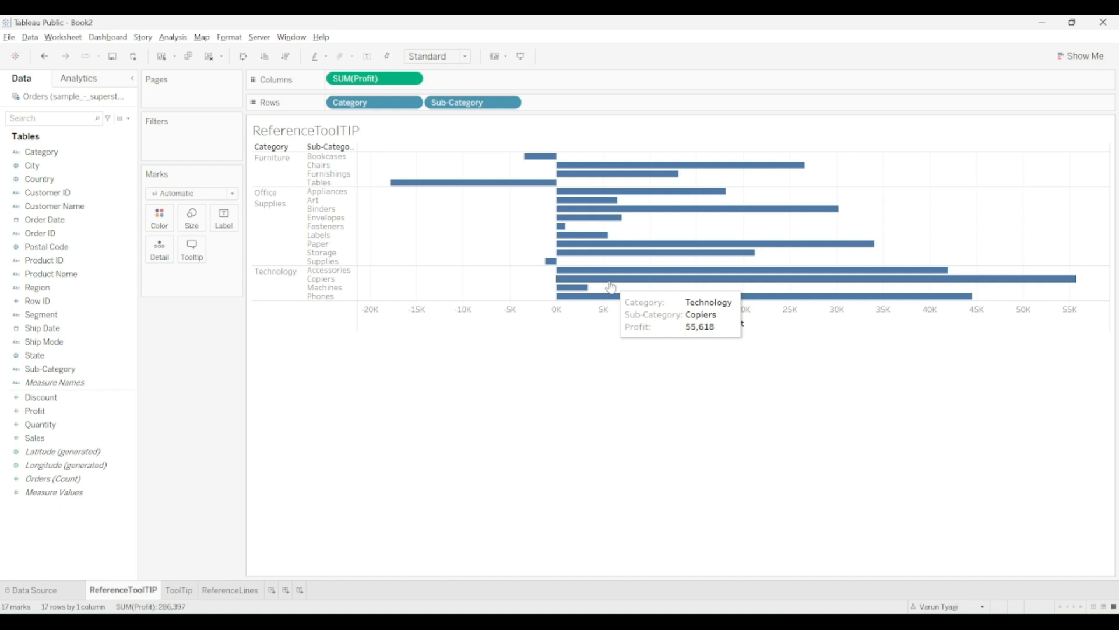
- On the ReferenceToolTIP worksheet, colour the sub-category bars by Profit and label them with Profit
click(186, 590)
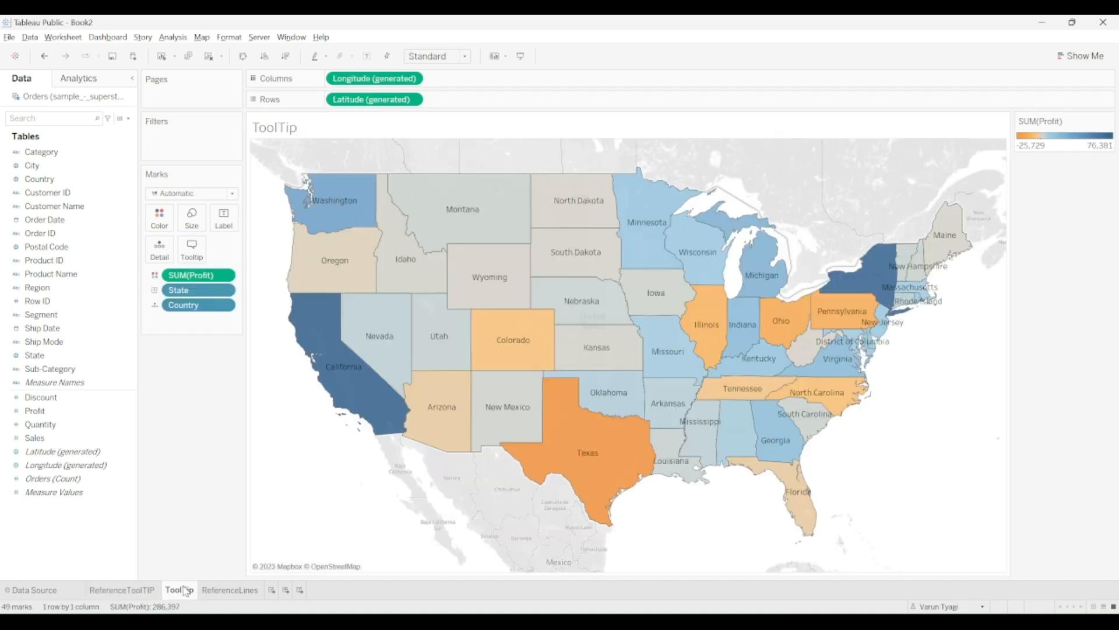
click(106, 590)
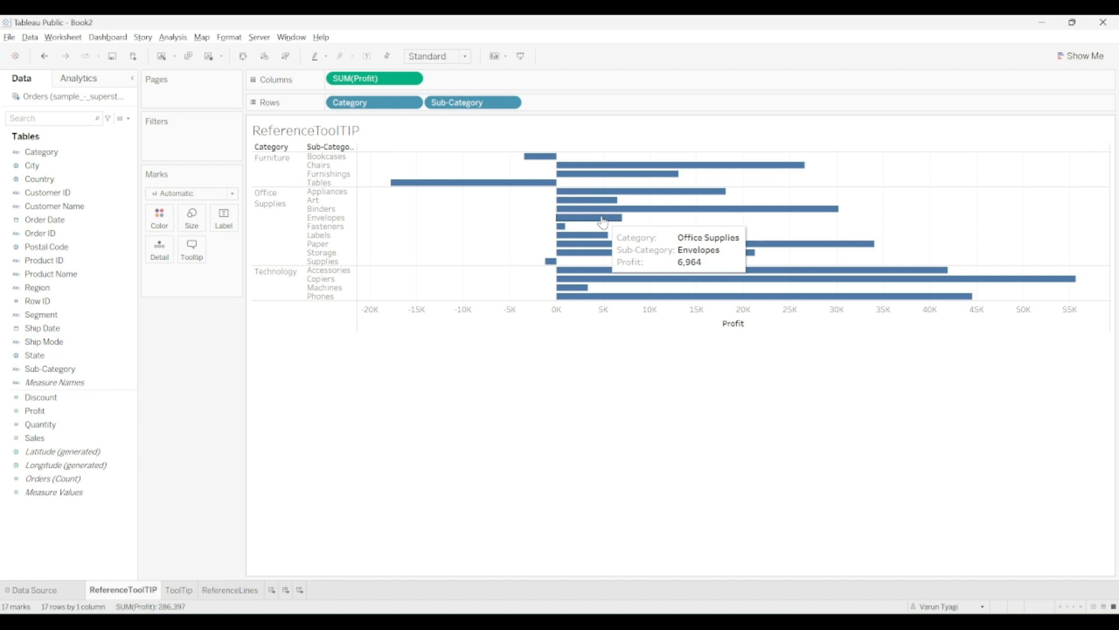
mouse_move(605, 199)
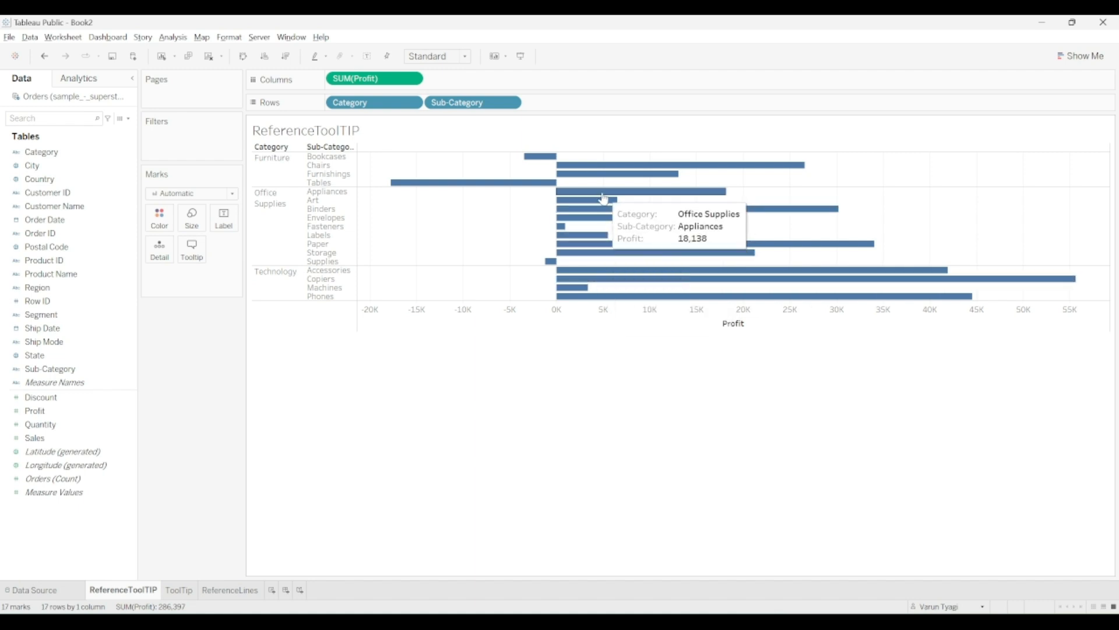
mouse_move(536, 153)
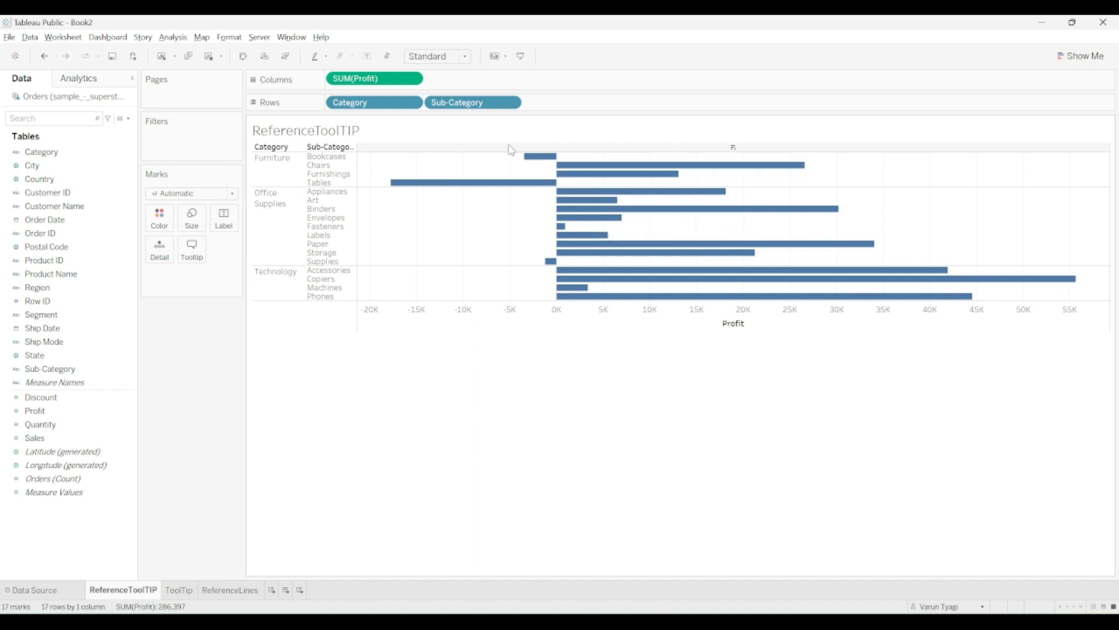
drag(347, 85, 160, 218)
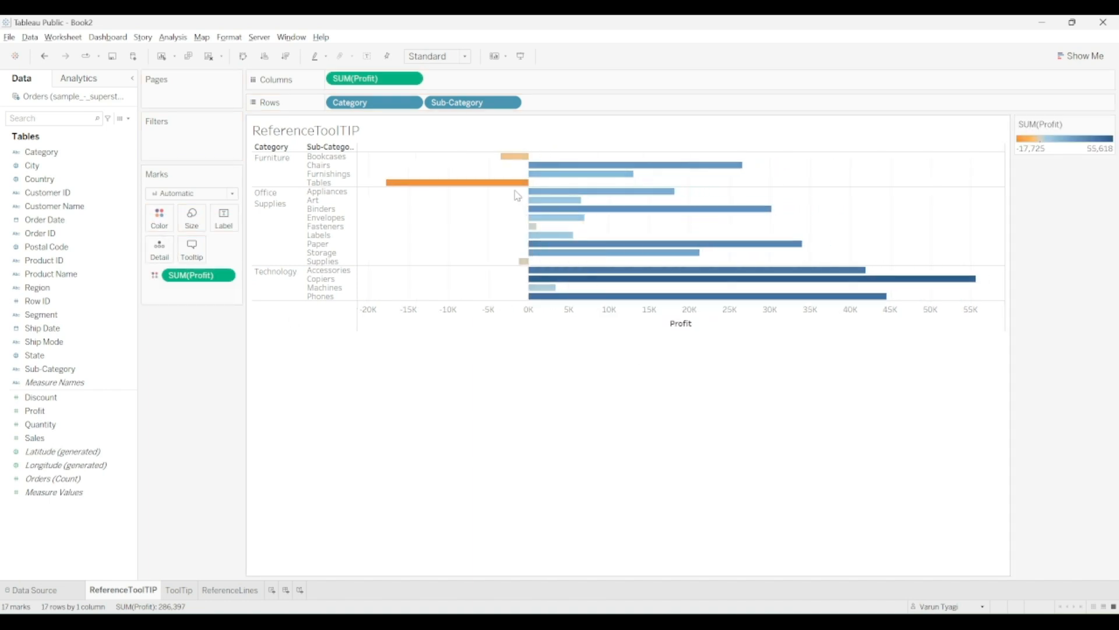
mouse_move(487, 192)
mouse_move(427, 192)
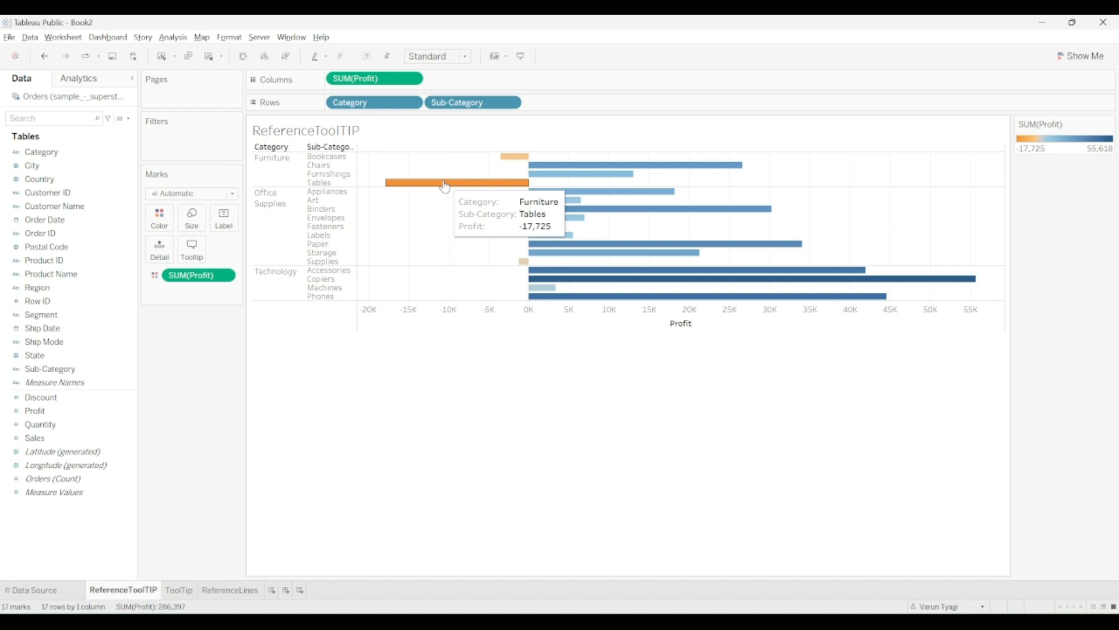
drag(383, 81, 235, 233)
mouse_move(649, 180)
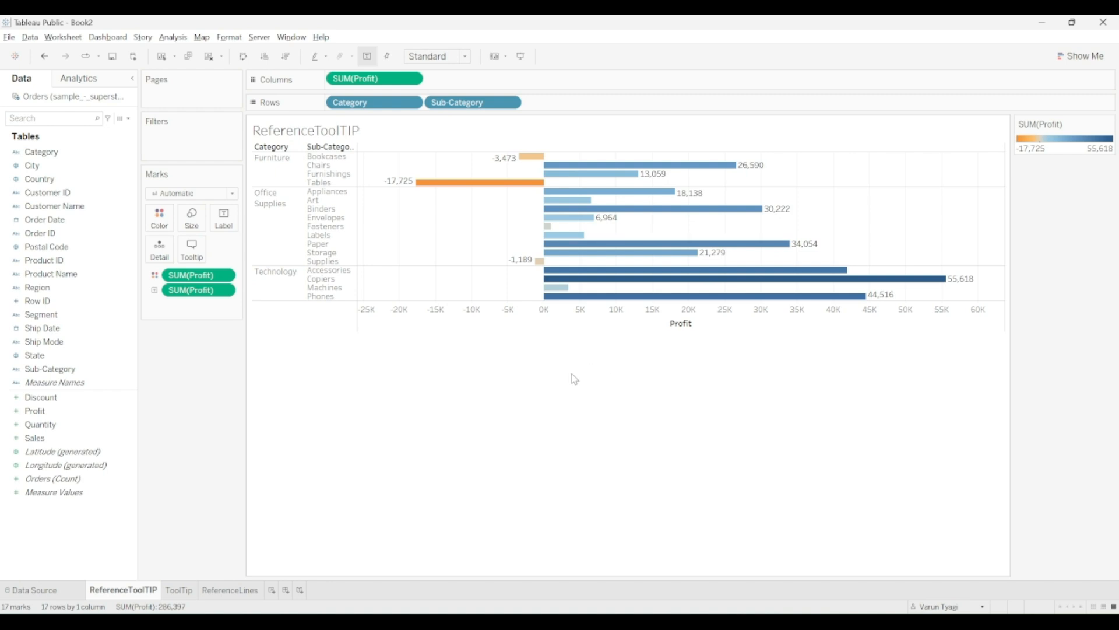
- Insert the ReferenceToolTIP sheet into the tooltip of the state map on the ToolTip worksheet
click(181, 593)
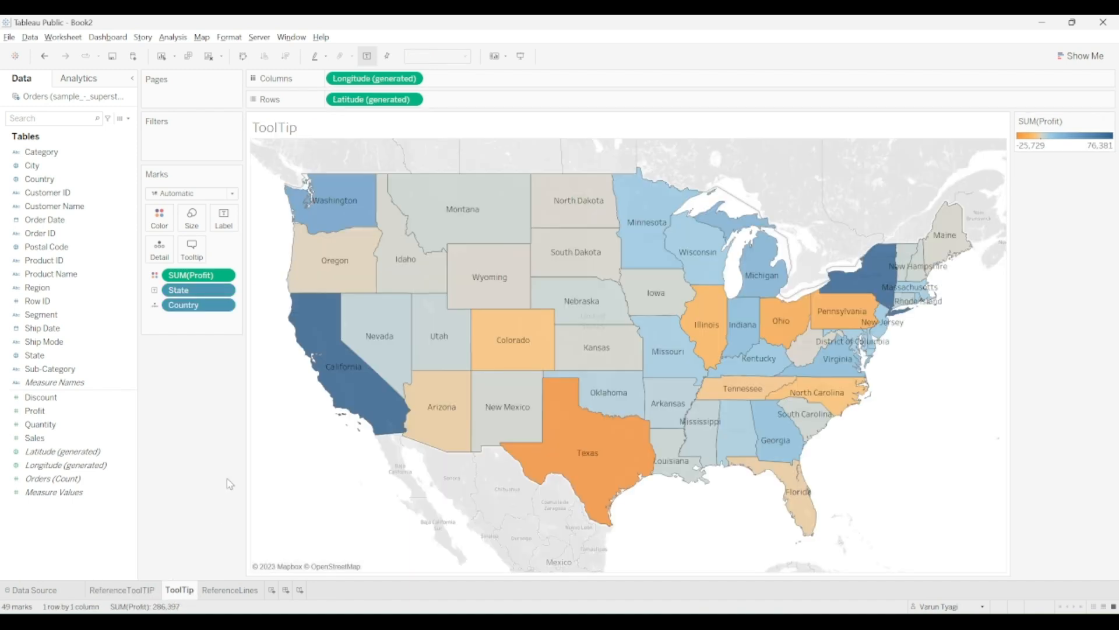
click(194, 255)
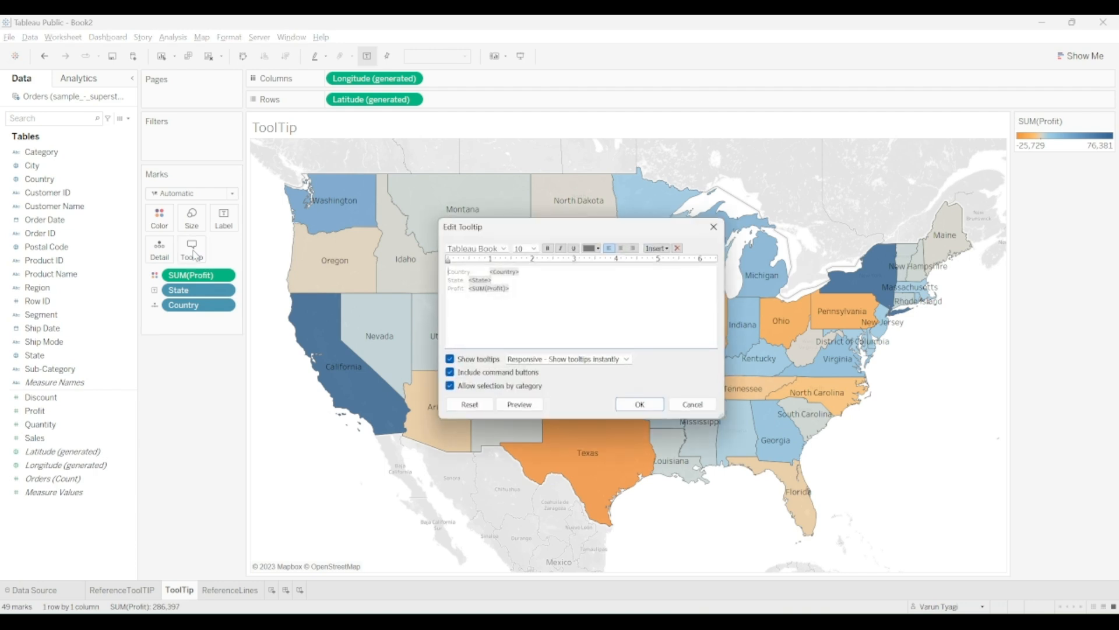
click(657, 248)
mouse_move(676, 266)
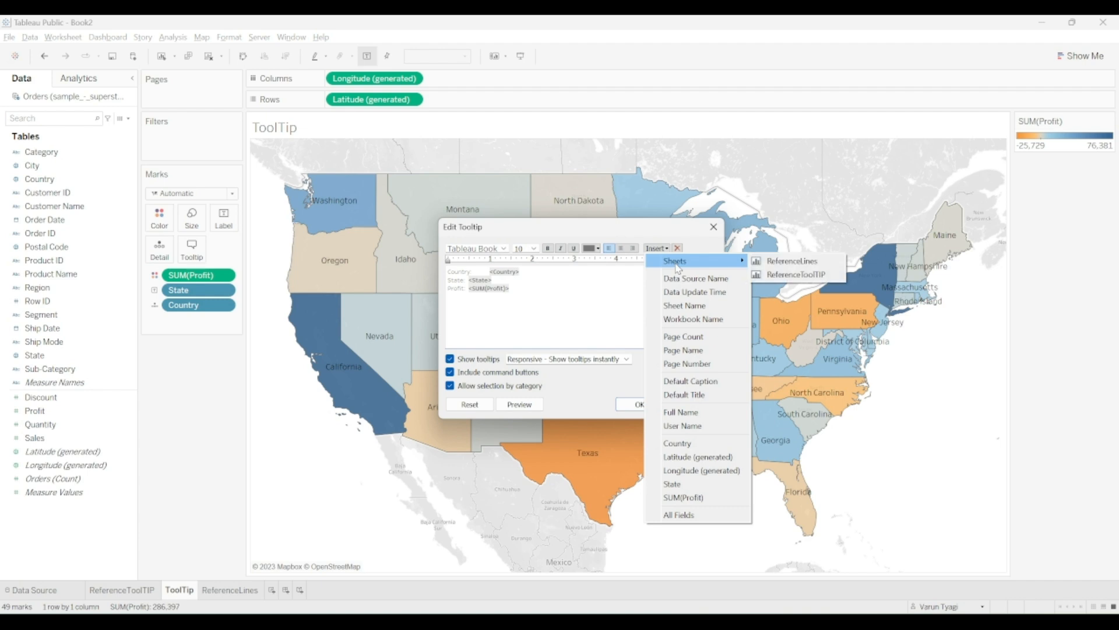
click(801, 274)
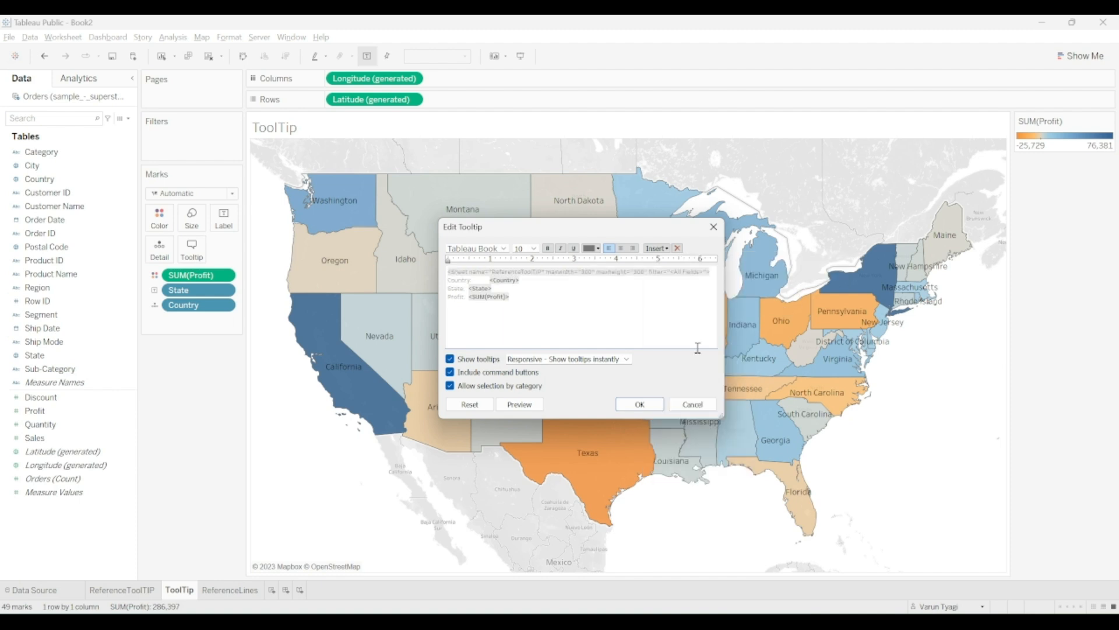
click(640, 404)
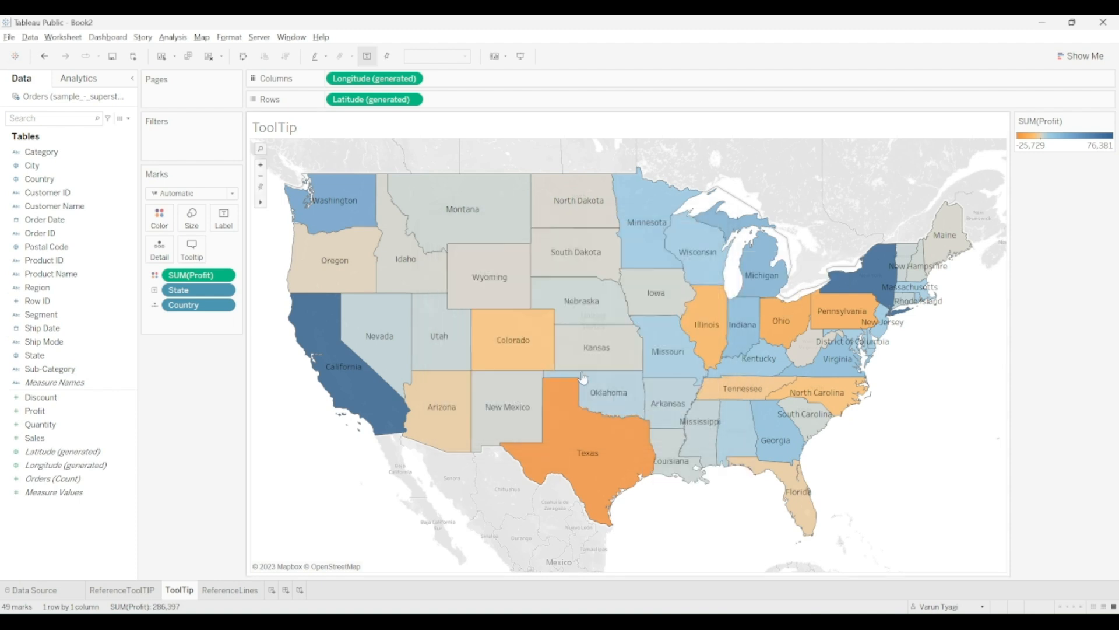
- Examine the map tooltips with the embedded profit chart for Wyoming, California, New York and Kansas
mouse_move(505, 317)
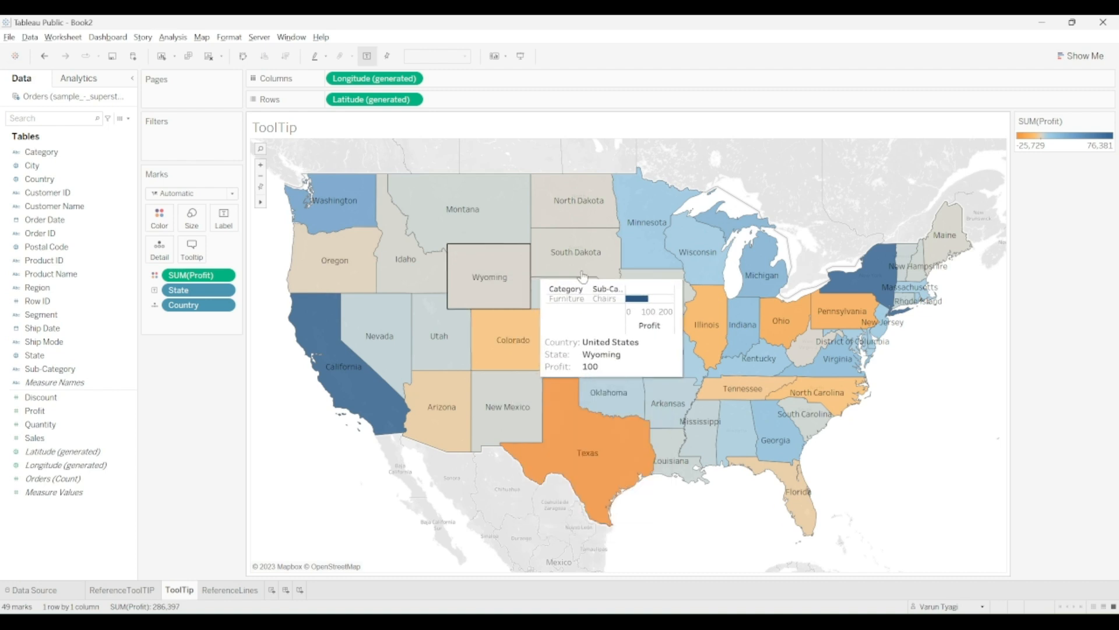
mouse_move(335, 389)
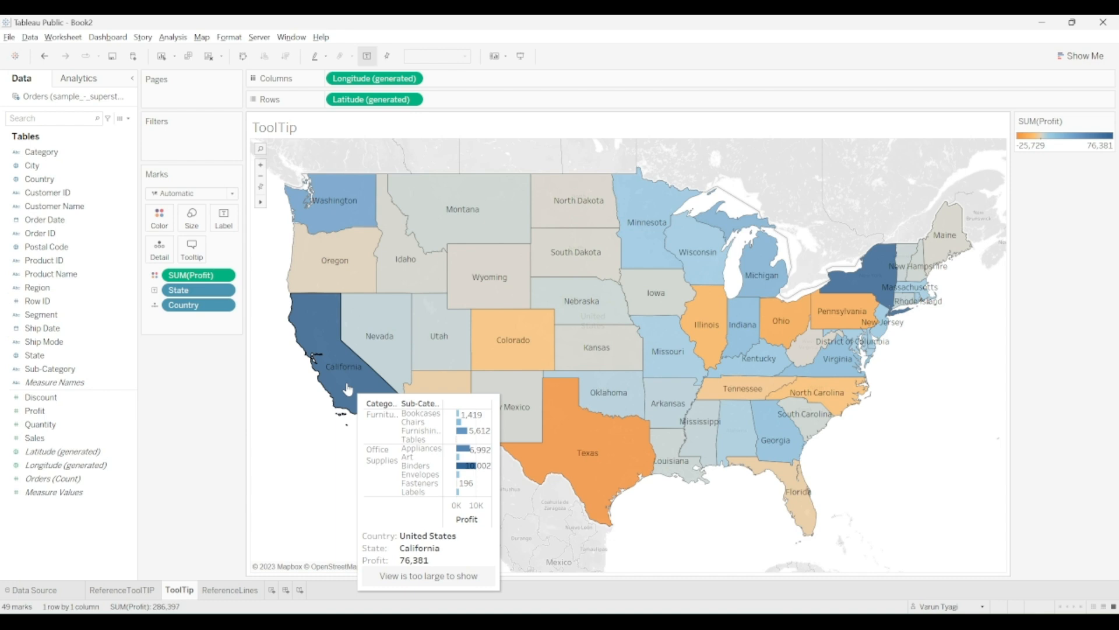
click(347, 389)
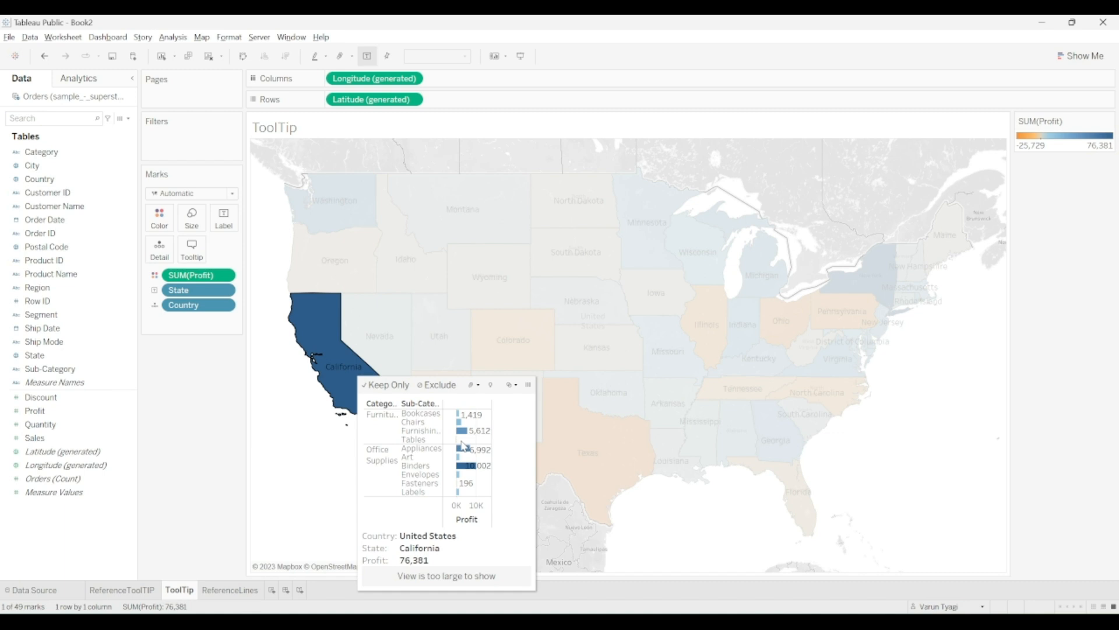
click(654, 518)
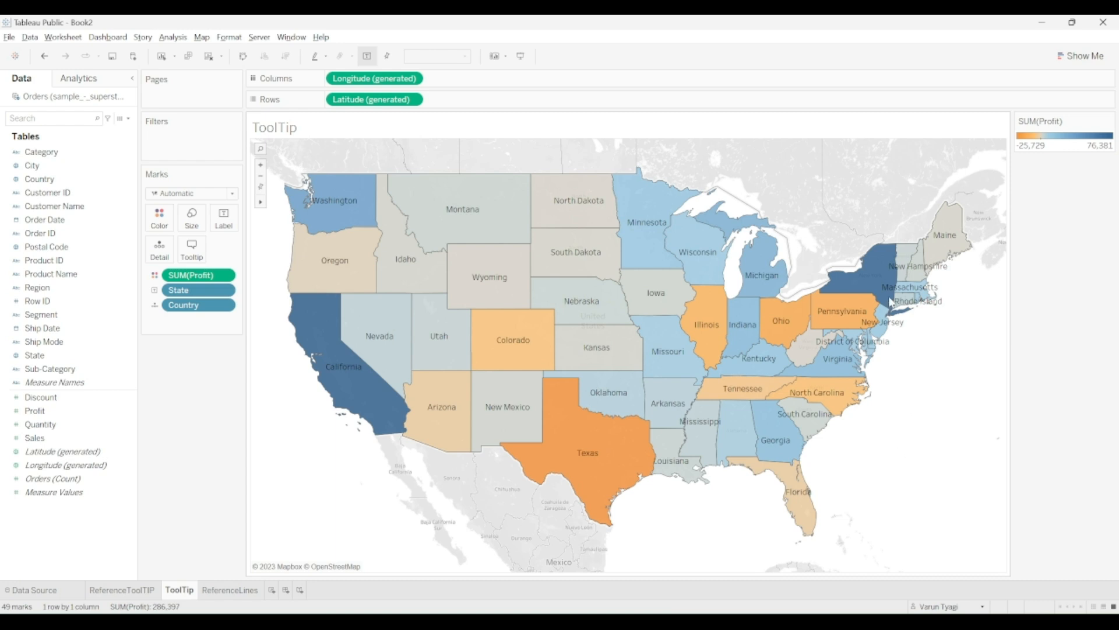
mouse_move(876, 286)
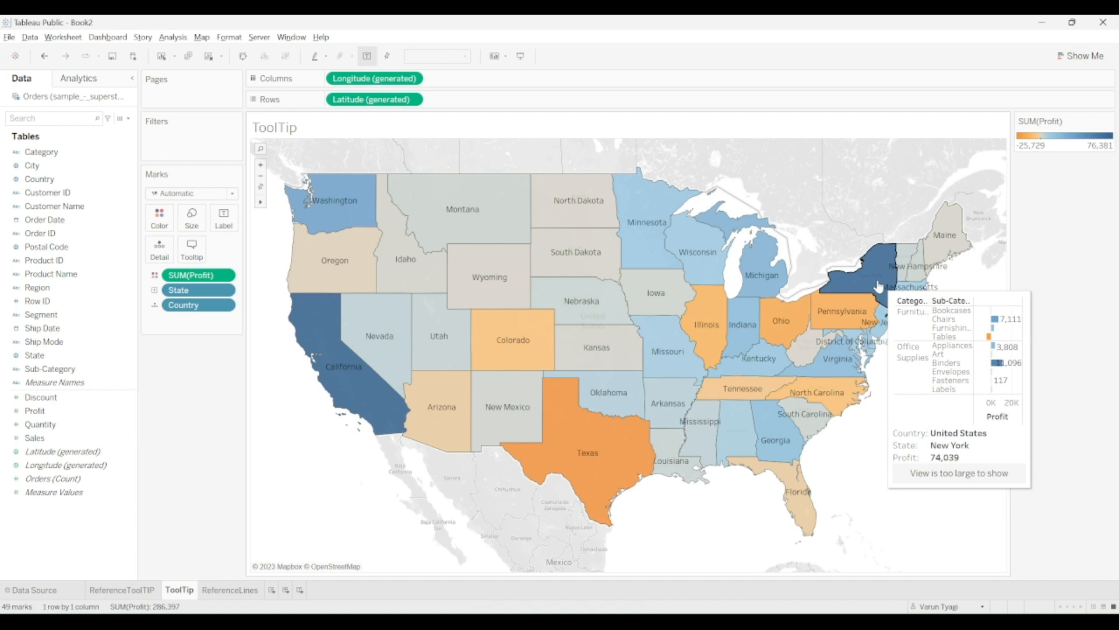
click(879, 286)
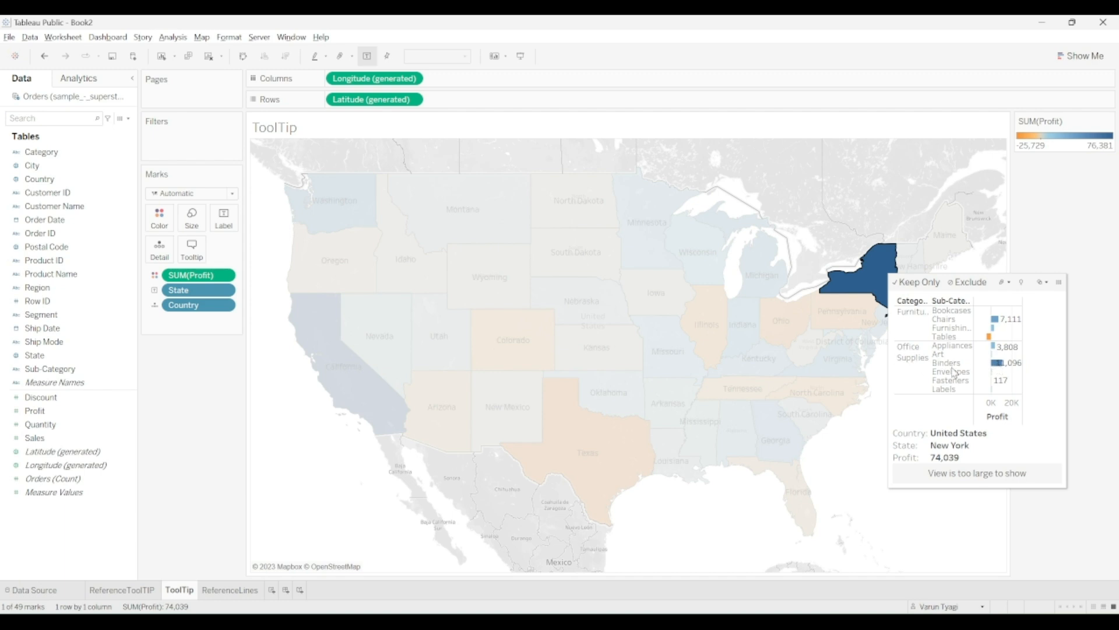
click(872, 438)
mouse_move(607, 350)
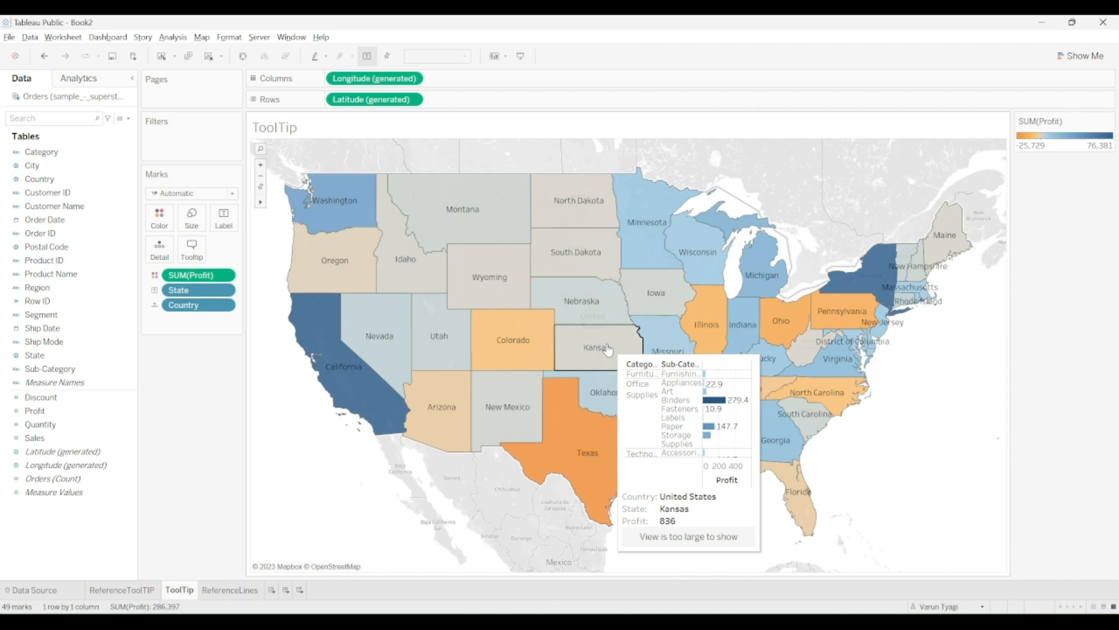
- View the underlying records of the Orders table from the ToolTip worksheet
click(120, 119)
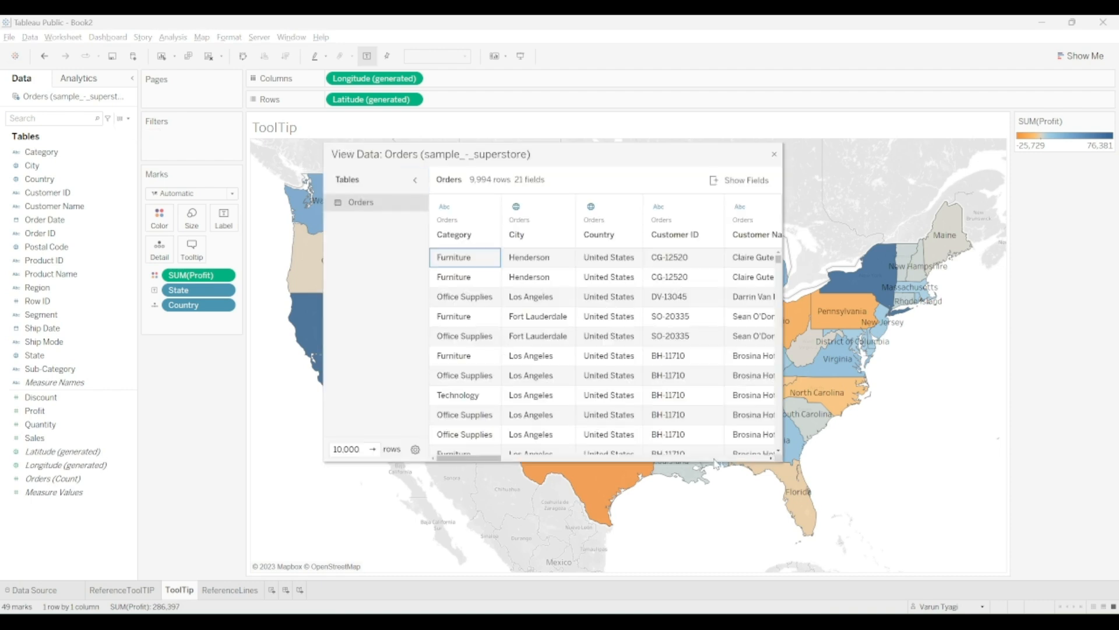
click(479, 461)
mouse_move(479, 460)
mouse_down()
mouse_move(749, 457)
mouse_move(703, 438)
mouse_move(554, 457)
mouse_move(473, 488)
mouse_move(477, 462)
mouse_up()
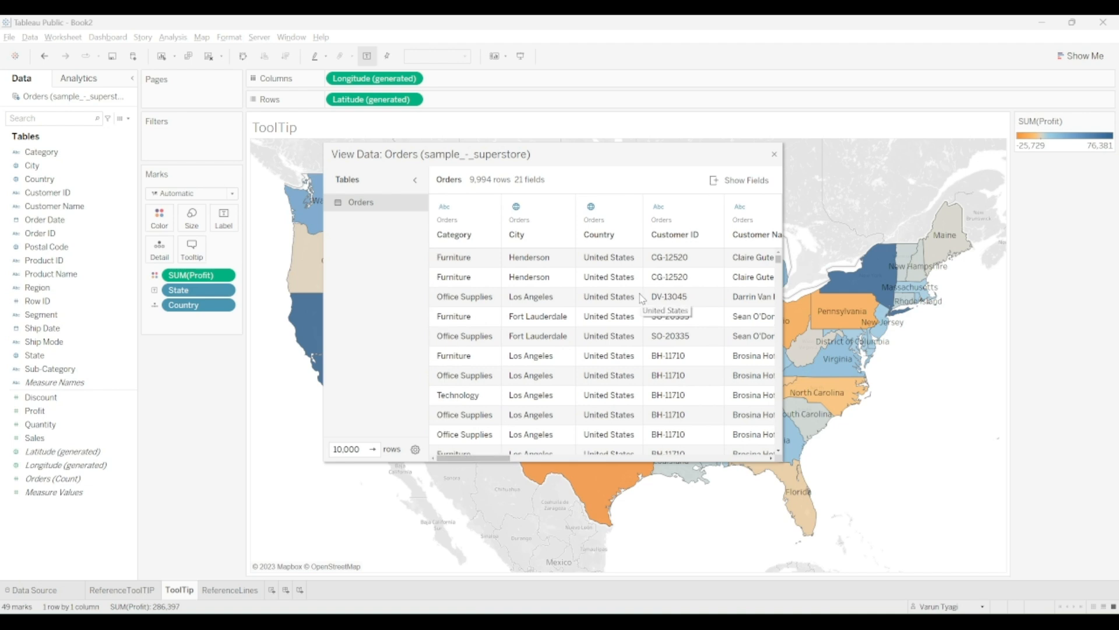
click(774, 154)
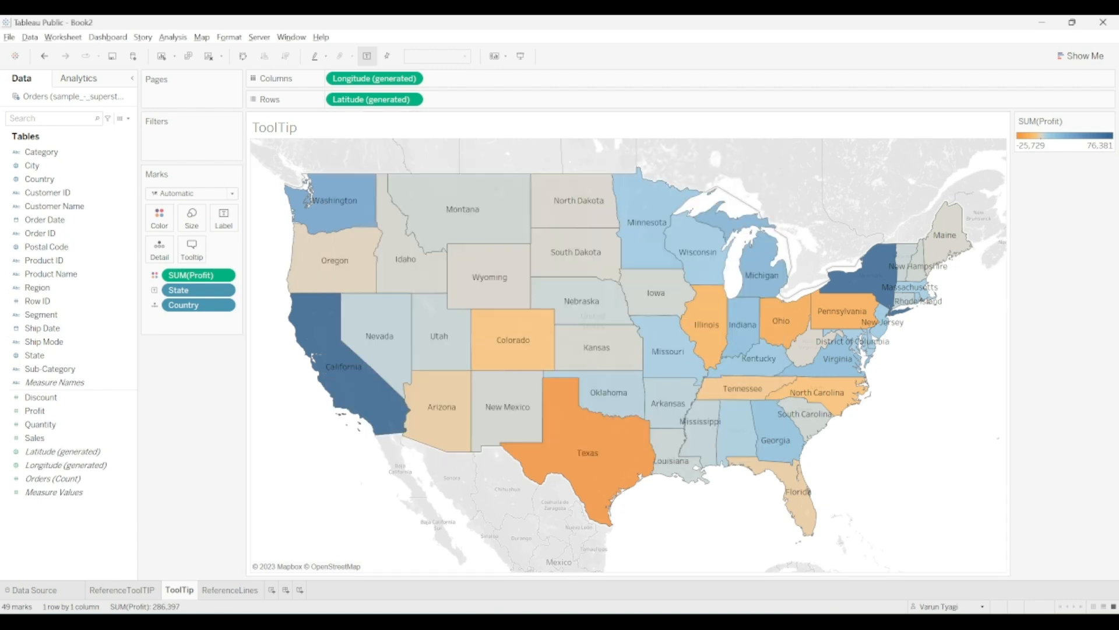
- Glance at the ReferenceLines worksheet and check Nevada's tooltip on the ToolTip map
key(super+w)
click(225, 590)
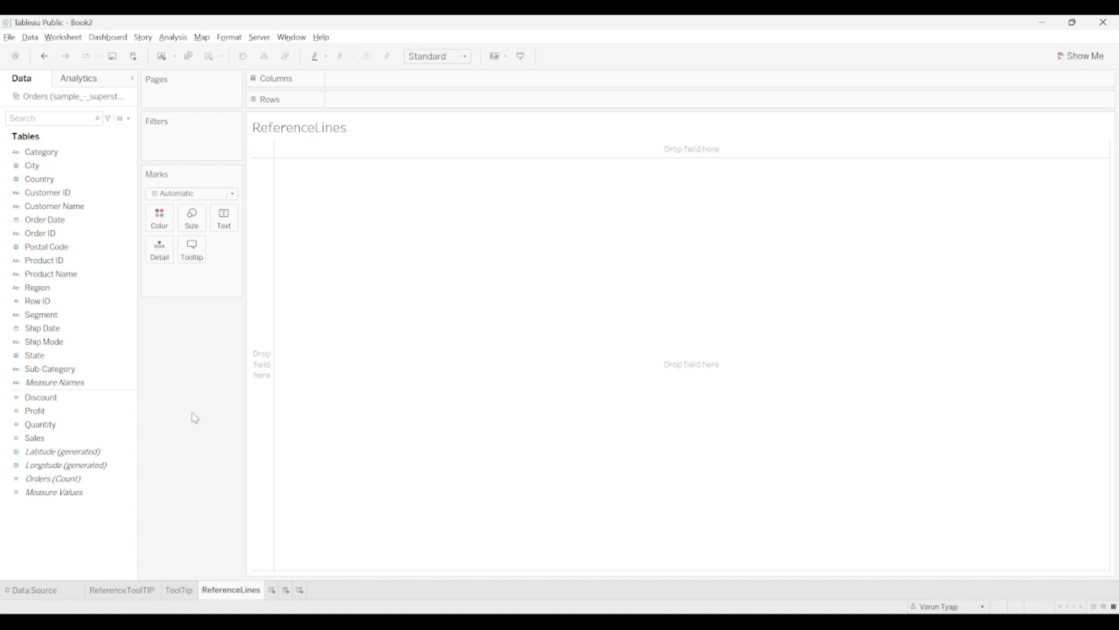
click(169, 594)
mouse_move(392, 364)
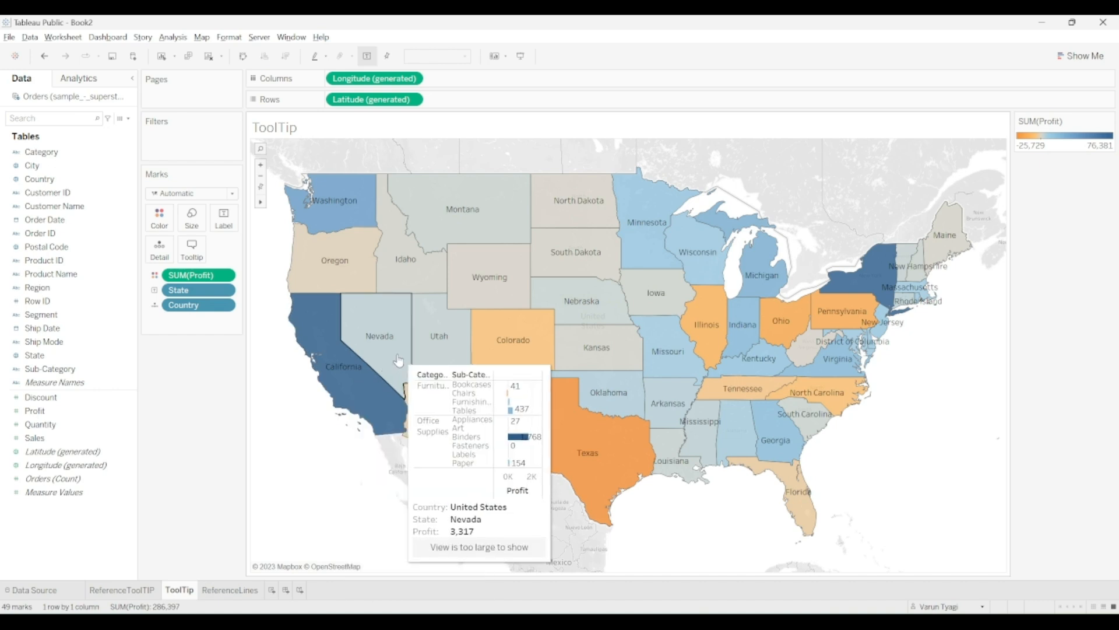
- From the ReferenceLines worksheet, examine the Orders records, including the Region, Segment, State, Sub-Category, Discount and Profit columns
click(236, 592)
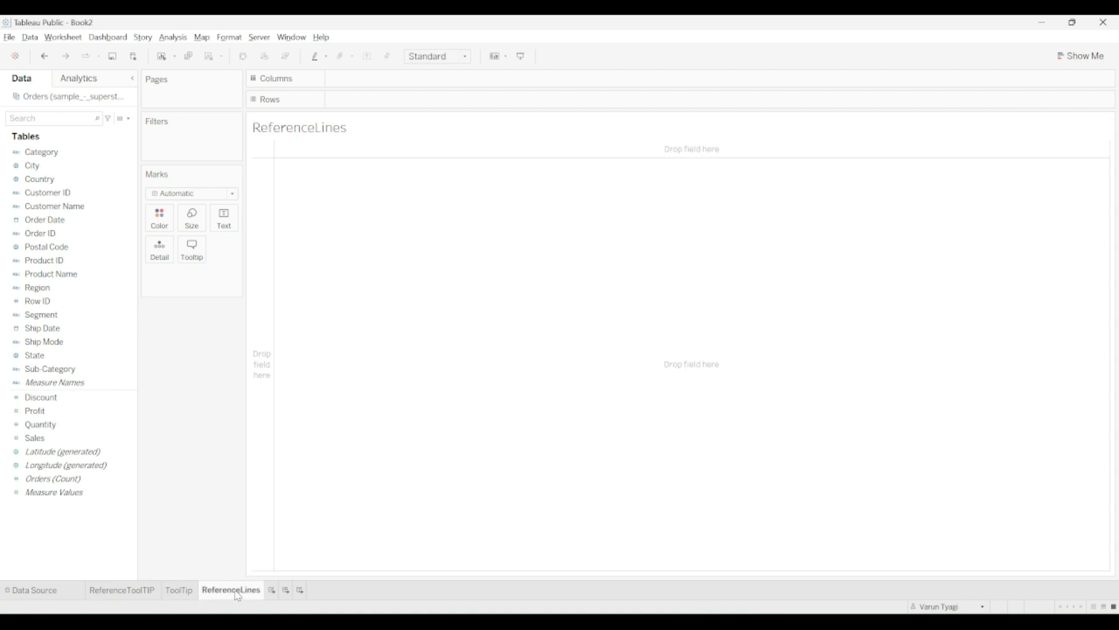
click(121, 119)
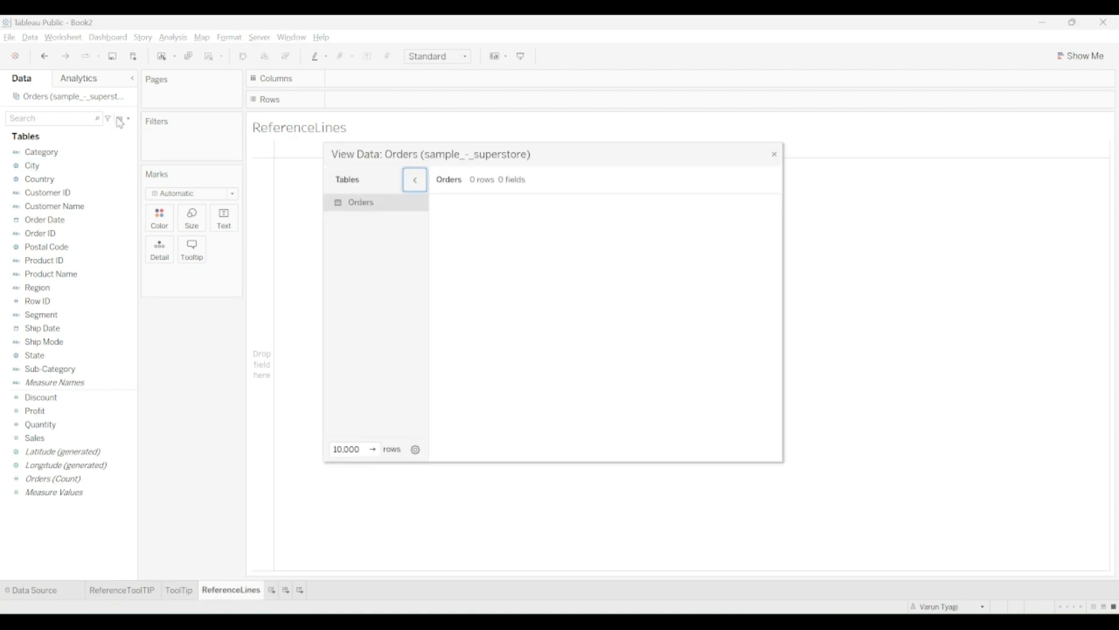
drag(490, 460, 643, 473)
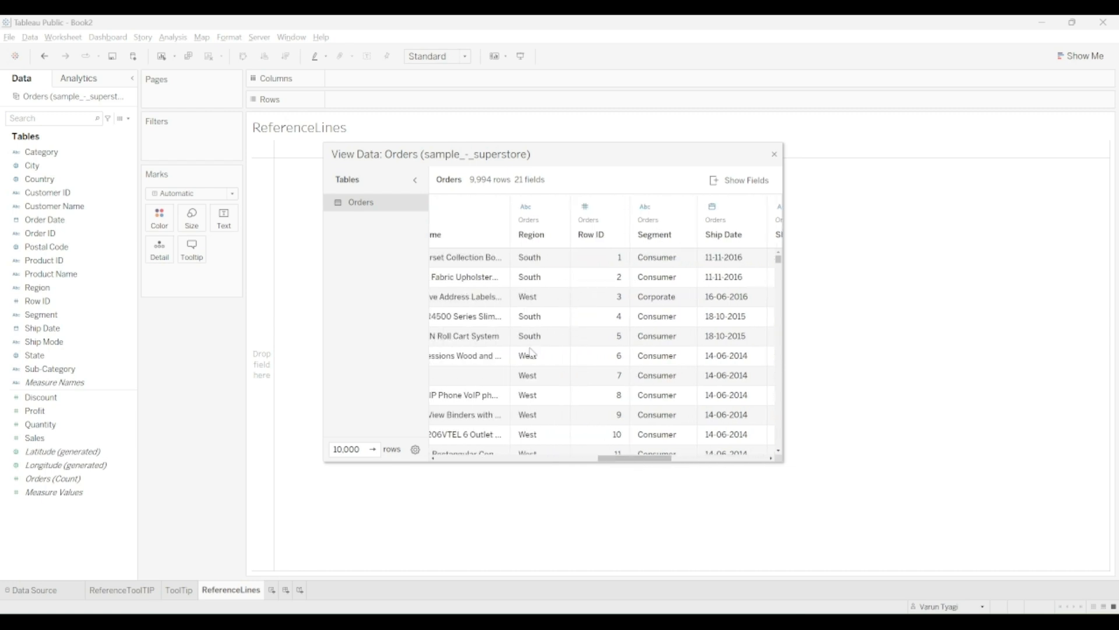
scroll(532, 352, down, 7)
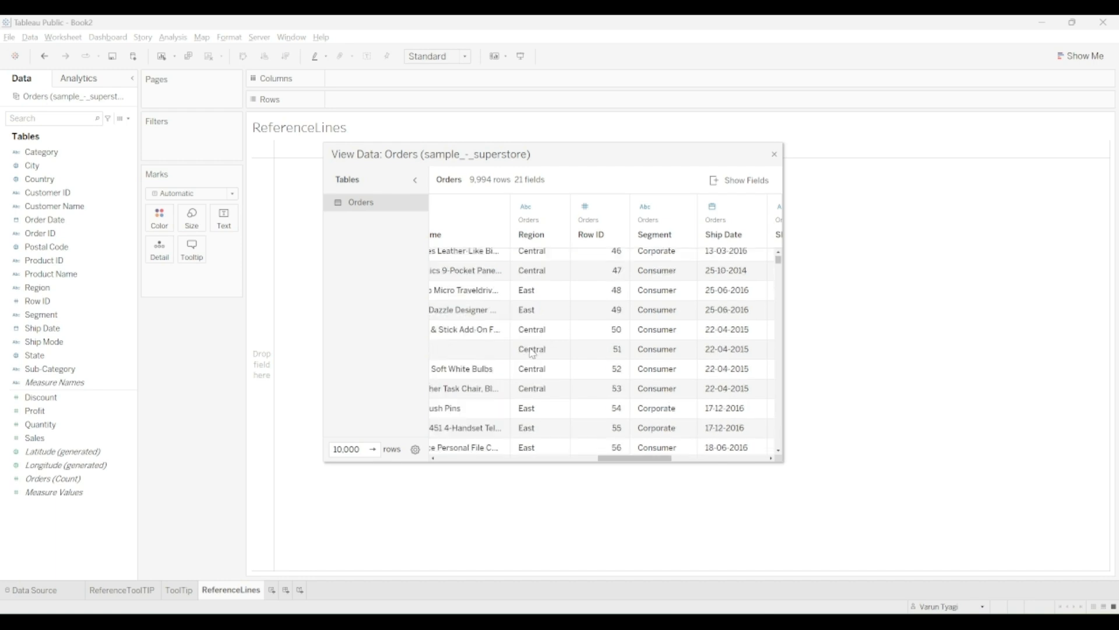
scroll(531, 352, down, 8)
drag(644, 461, 715, 464)
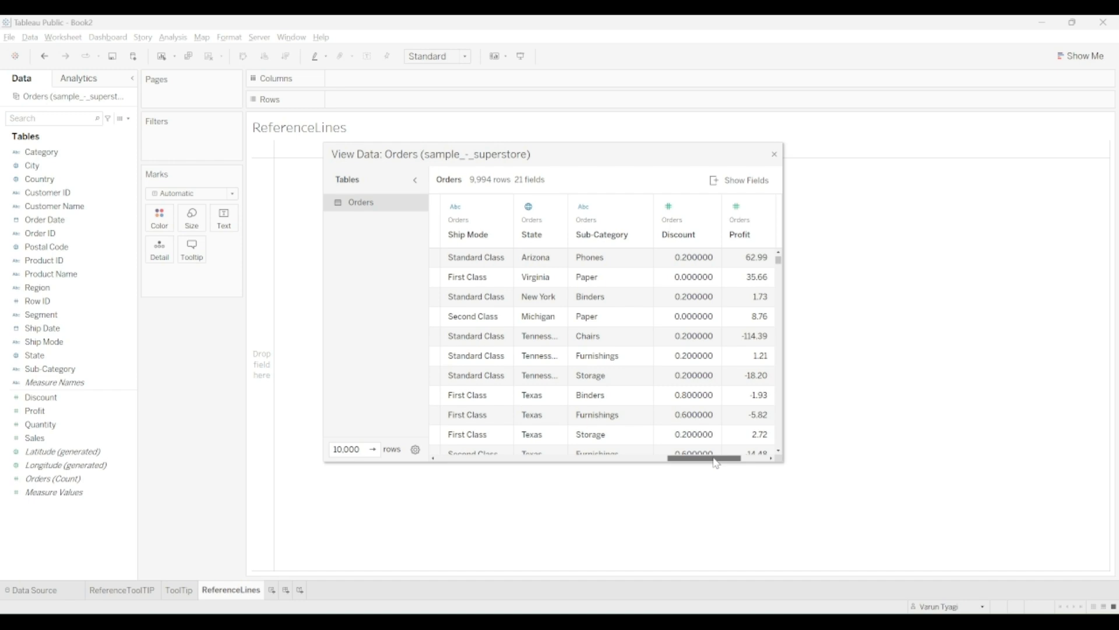
click(774, 154)
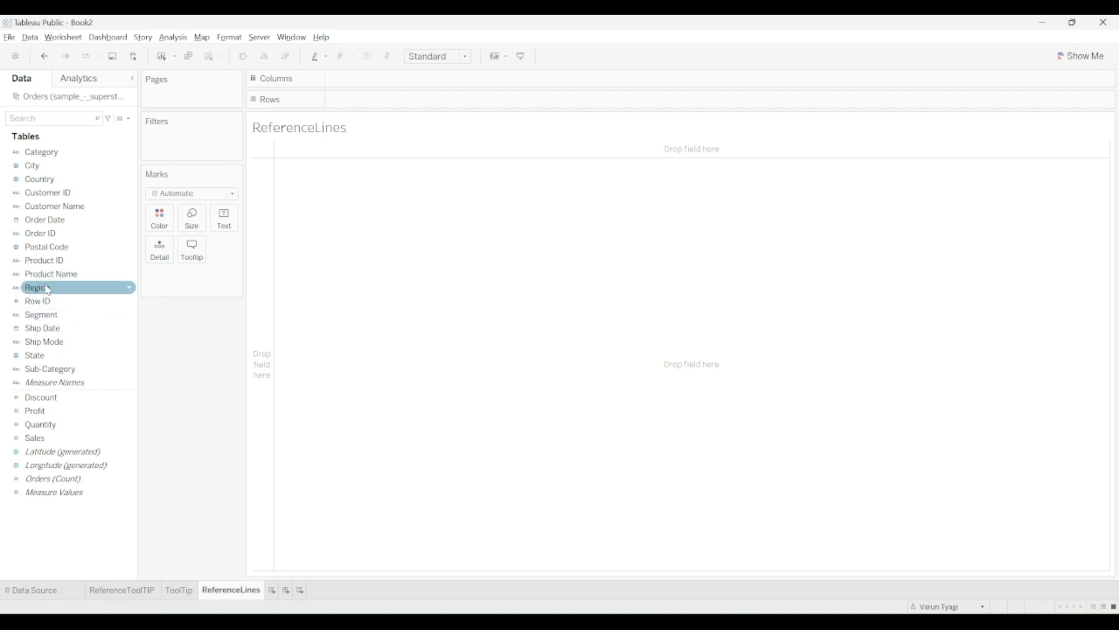
- Place Region and Sub-Category on Rows of the ReferenceLines worksheet and fit it to Entire View
drag(48, 289, 386, 103)
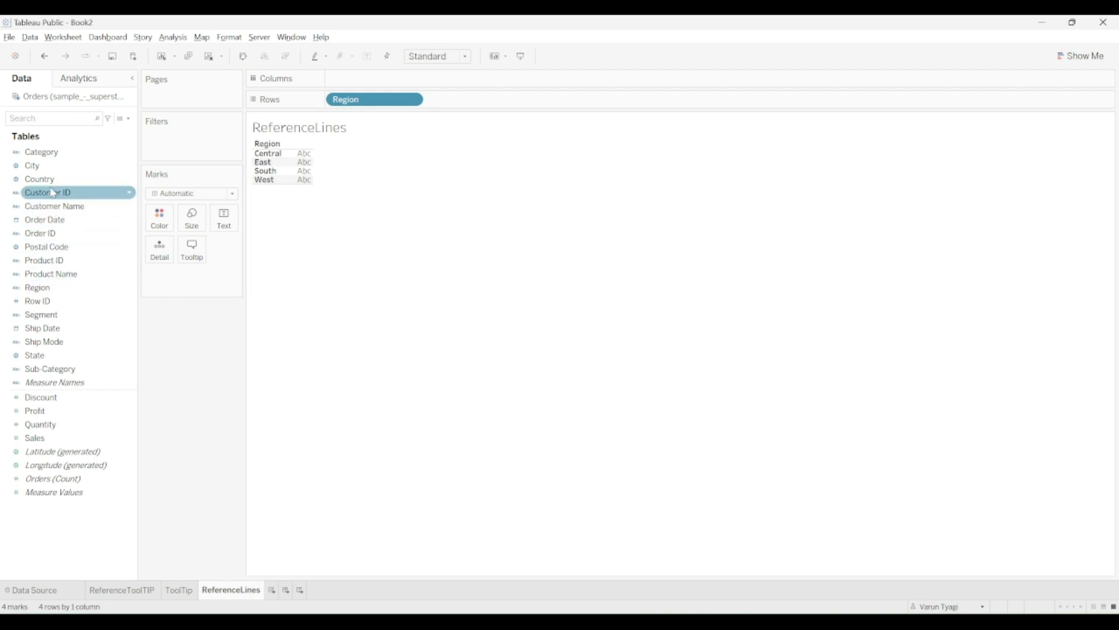
drag(46, 376, 455, 107)
scroll(407, 415, down, 3)
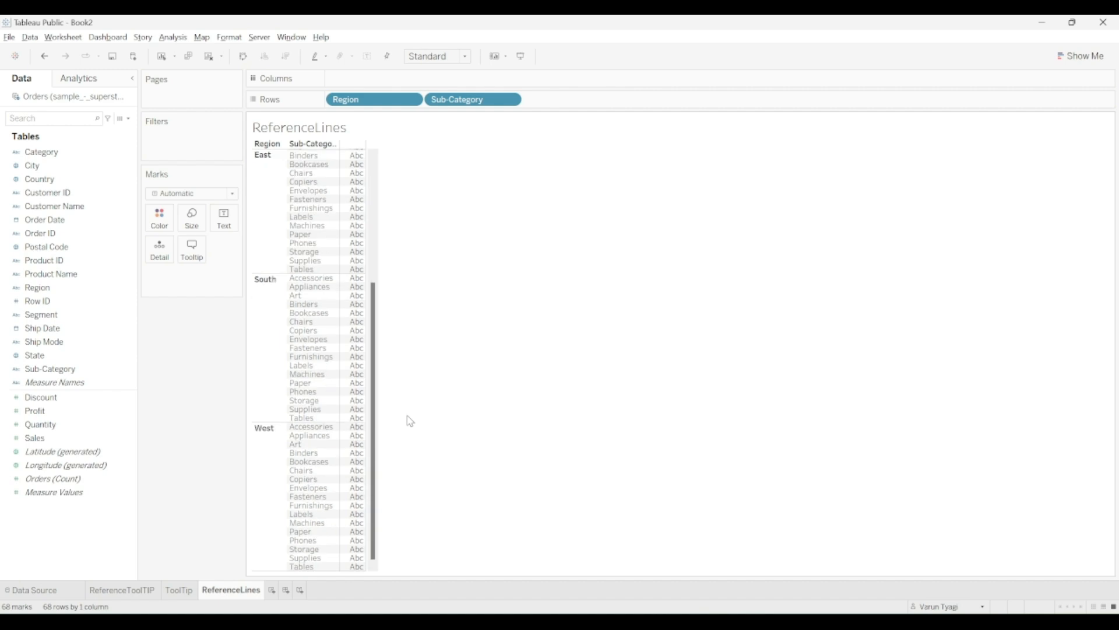
scroll(407, 415, up, 3)
click(443, 56)
click(429, 104)
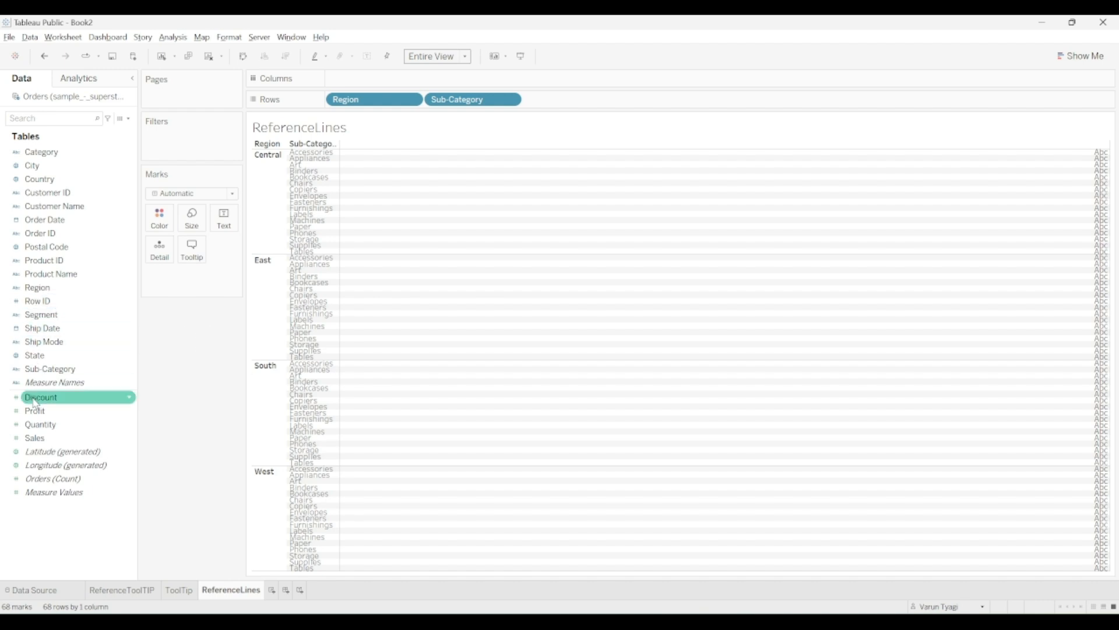
- Put Profit on Columns to build a bar chart of profit per sub-category within each region
drag(34, 411, 351, 89)
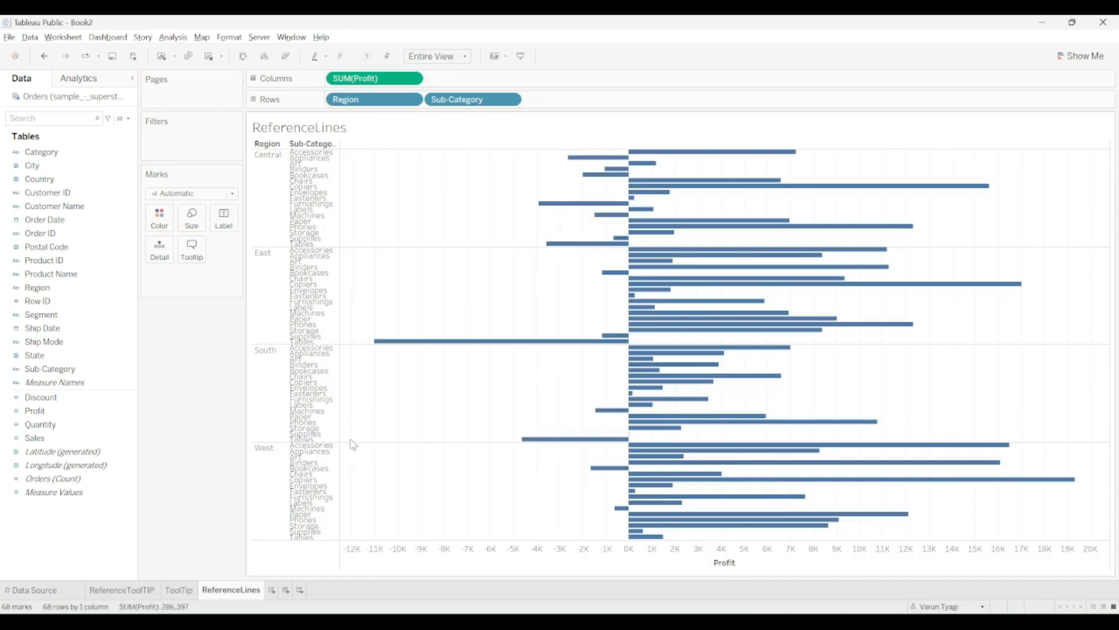
mouse_move(582, 346)
mouse_move(435, 349)
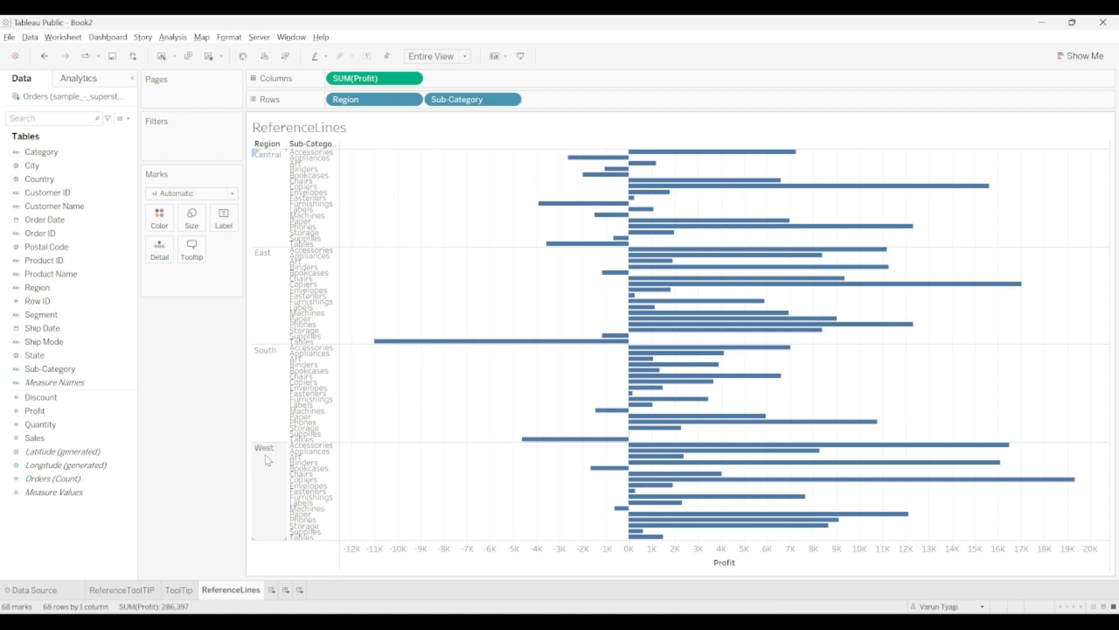
- Swap the rows and columns of the regional sub-category chart and color its bars by SUM(Profit)
mouse_move(640, 539)
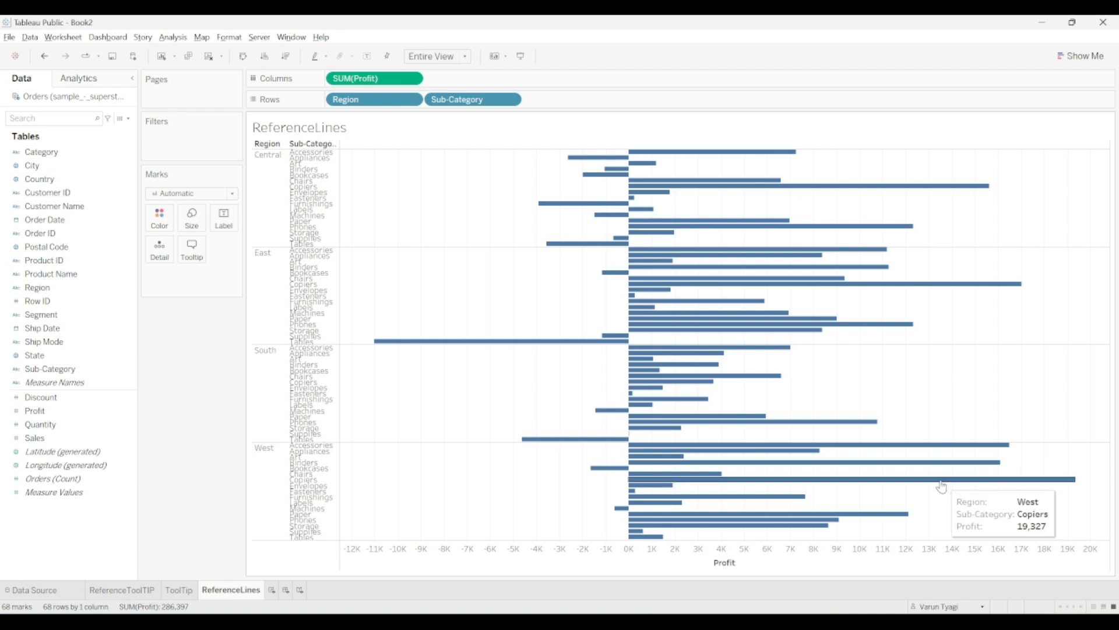
mouse_move(919, 485)
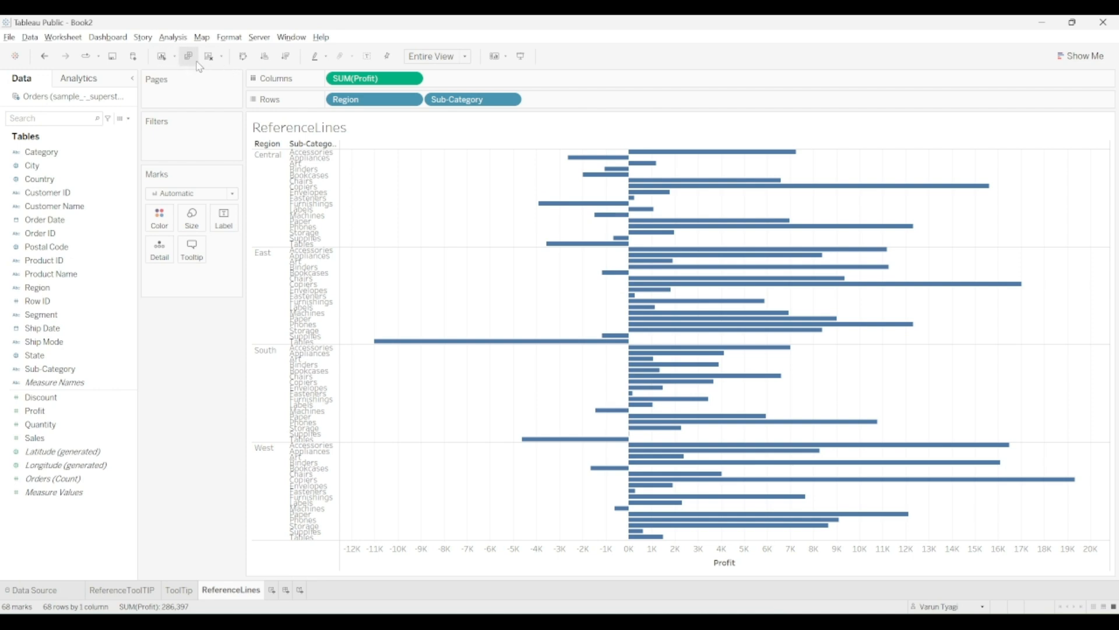
click(244, 56)
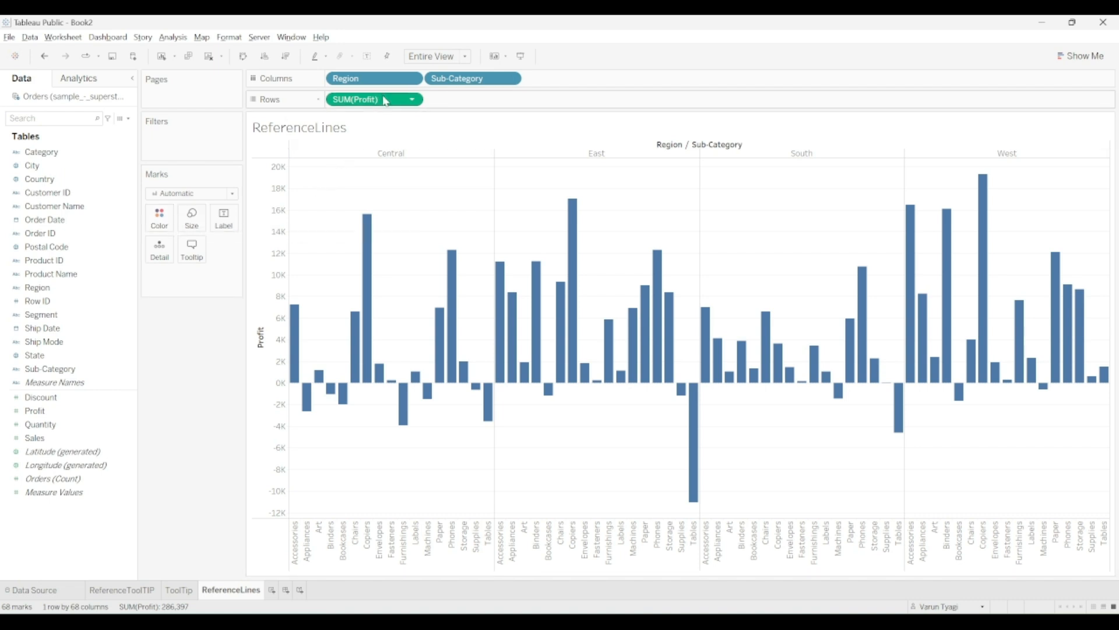
drag(385, 102, 162, 220)
mouse_move(642, 433)
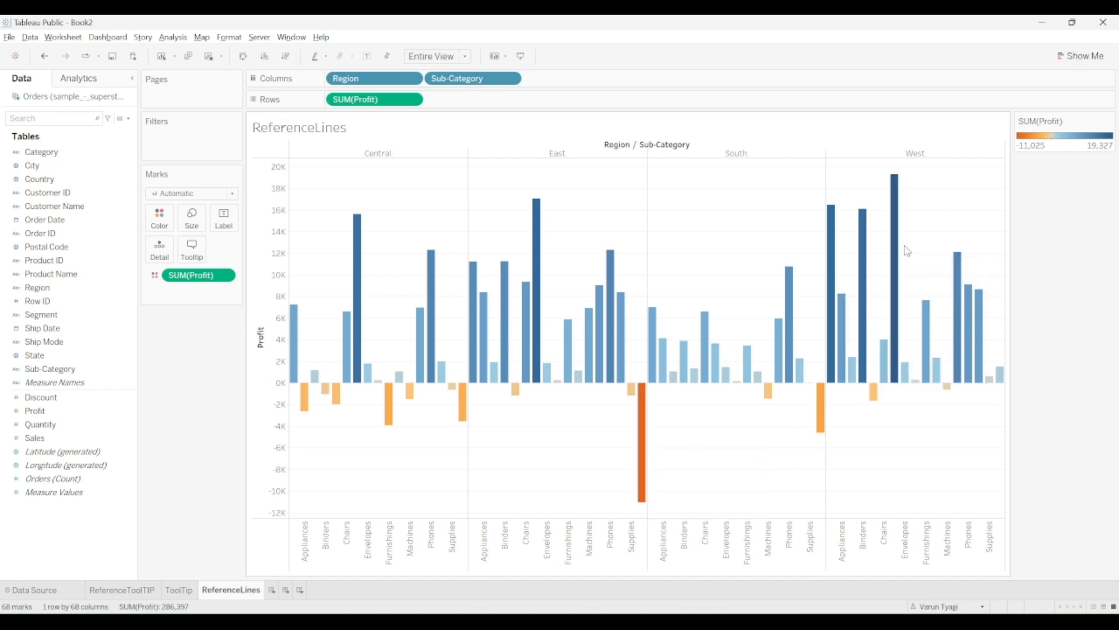
mouse_move(896, 257)
mouse_move(362, 290)
- Set the high-profit end of the Profit color palette to green and apply it to the bars
click(162, 231)
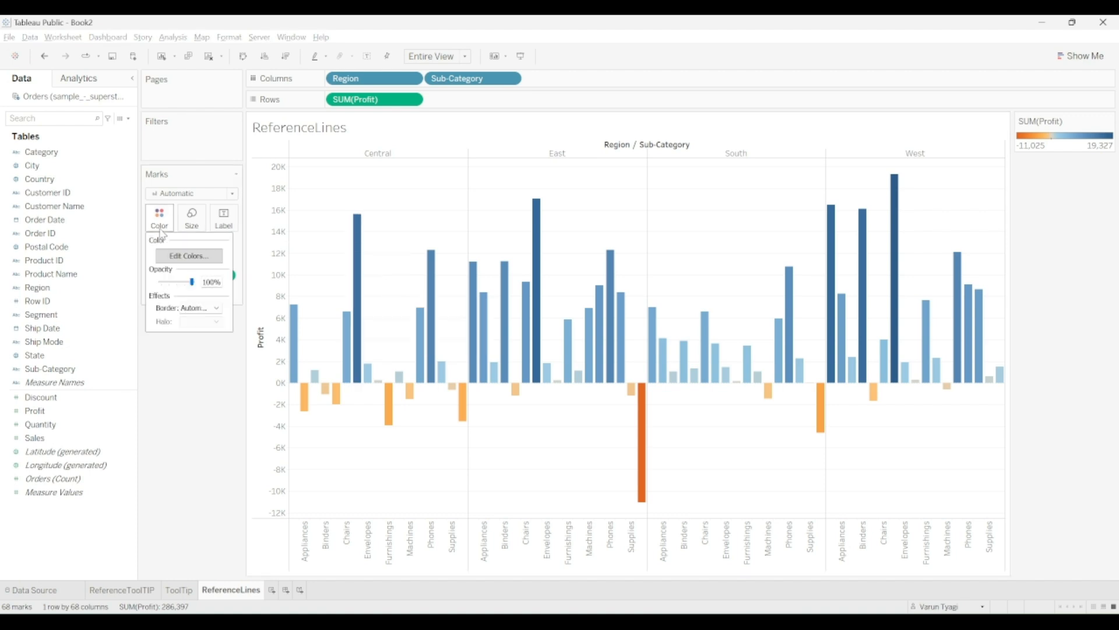
click(188, 261)
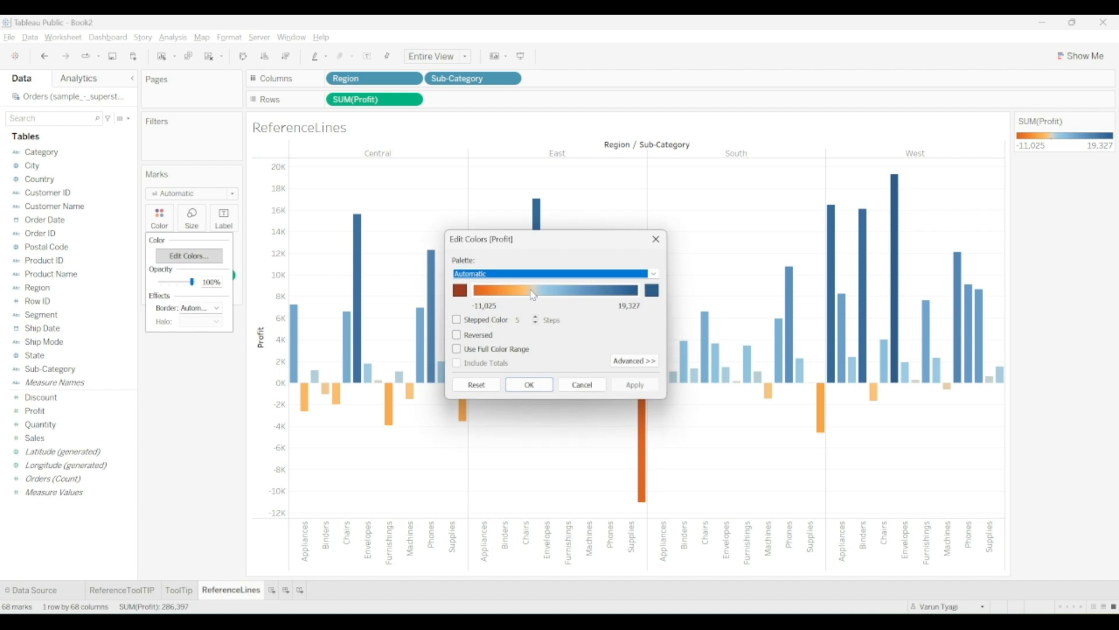
click(653, 291)
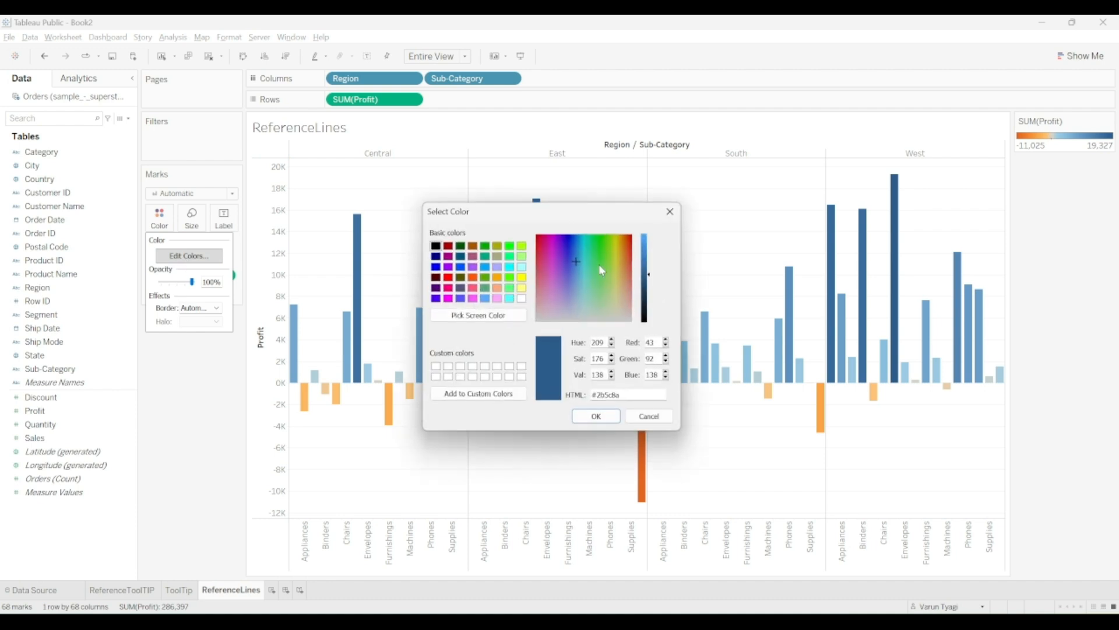
click(598, 242)
click(596, 415)
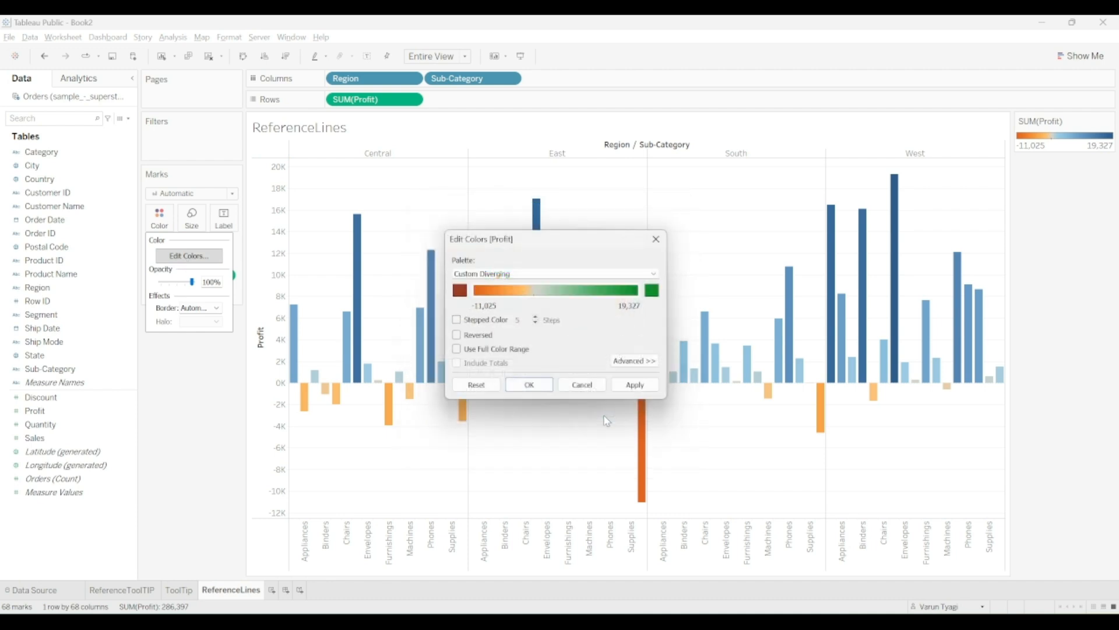
click(634, 385)
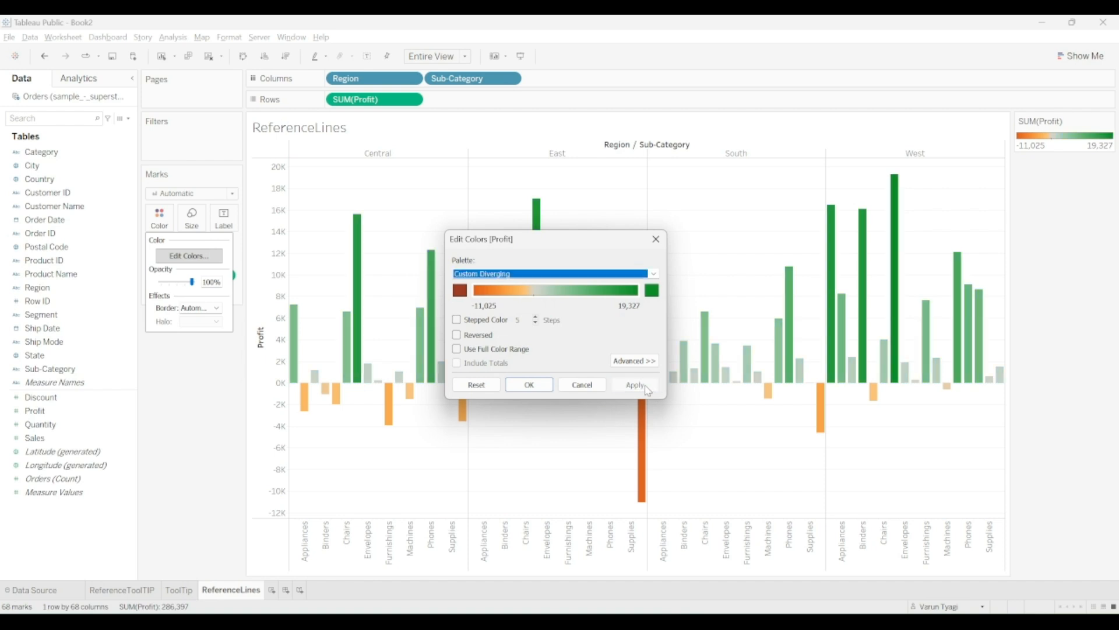
click(528, 384)
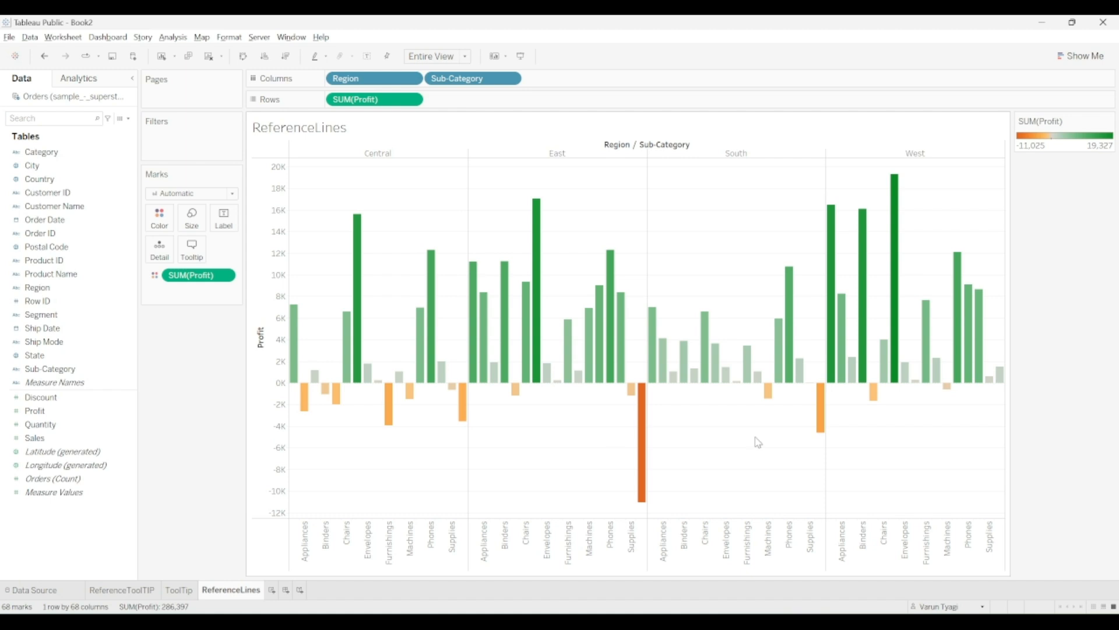
- Add a reference line for the average of SUM(Profit) across the entire table
mouse_move(895, 343)
click(76, 80)
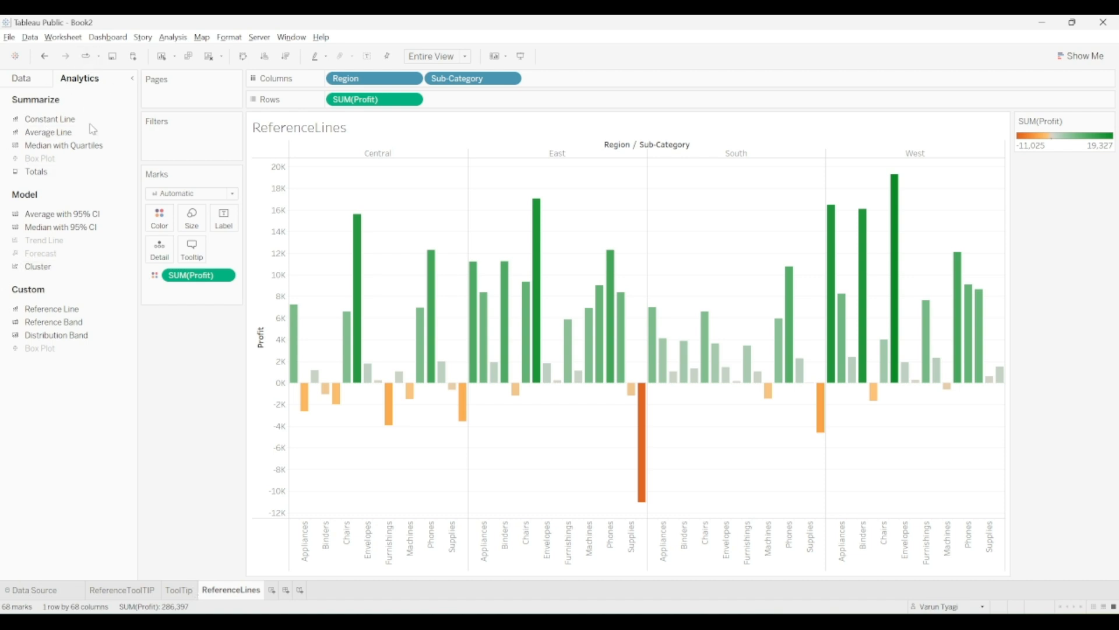
drag(68, 313, 369, 164)
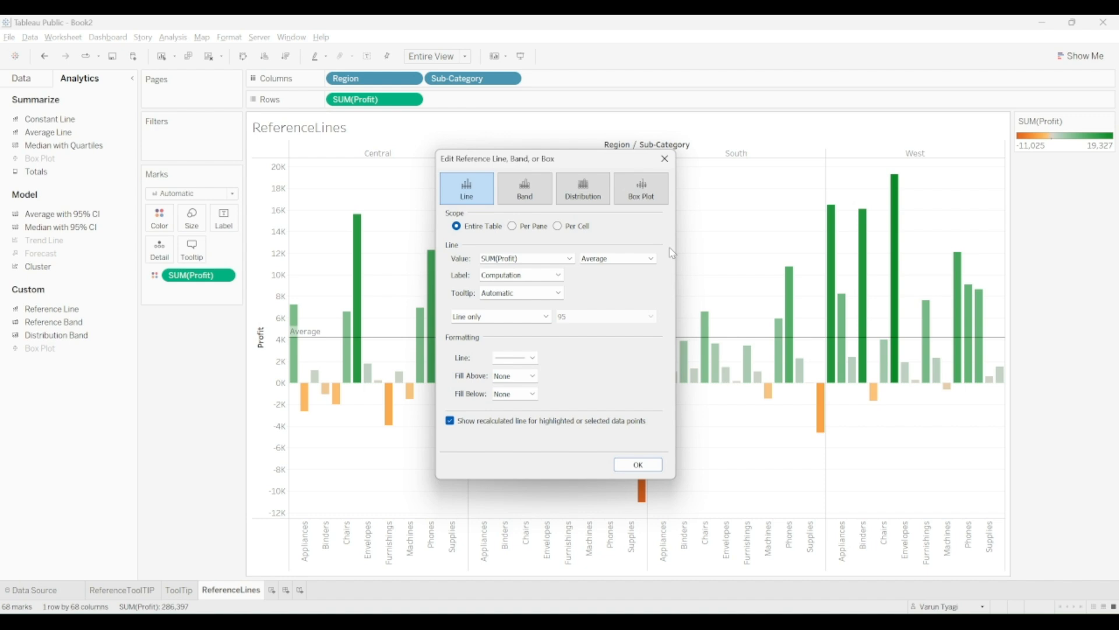
click(510, 262)
click(511, 264)
click(646, 466)
mouse_move(376, 339)
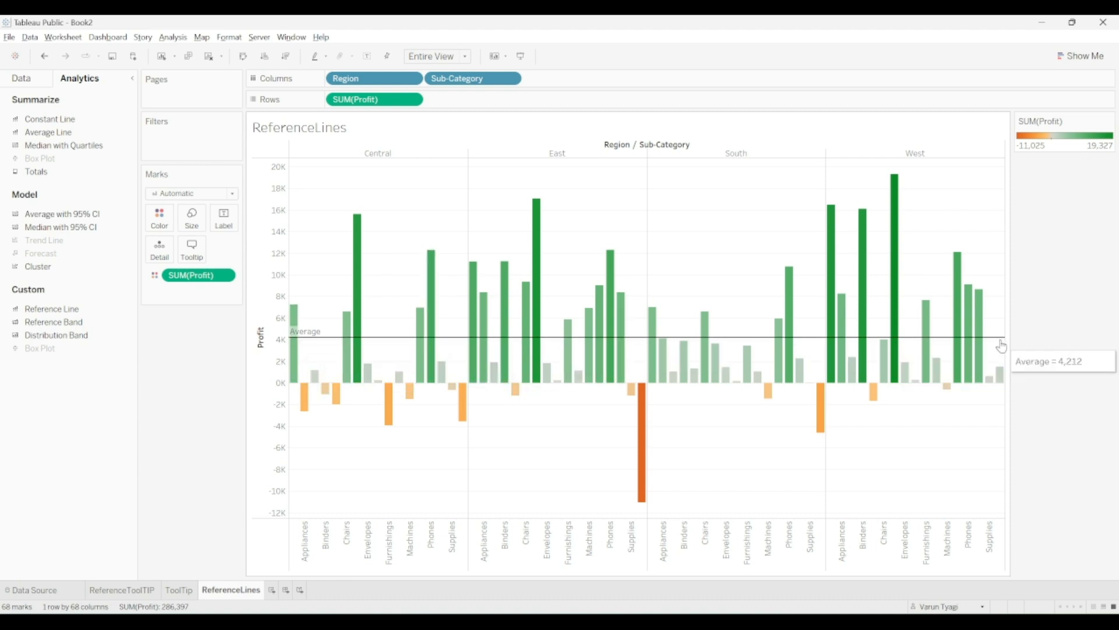
- Format the overall average reference line as a thicker blue line
click(393, 338)
right_click(393, 338)
click(429, 342)
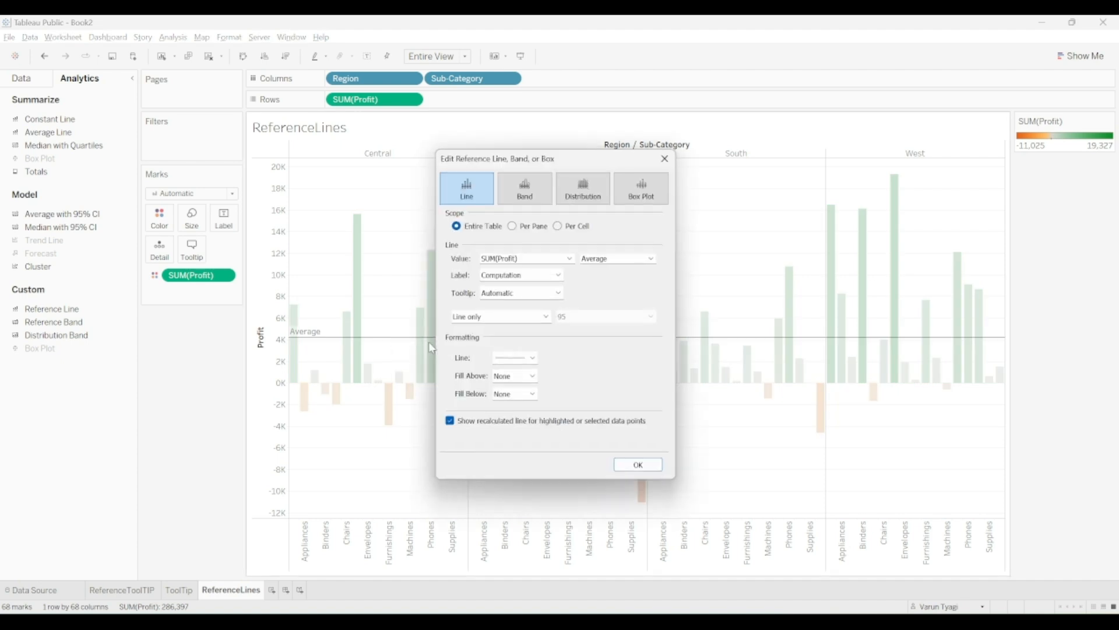
click(521, 358)
click(561, 417)
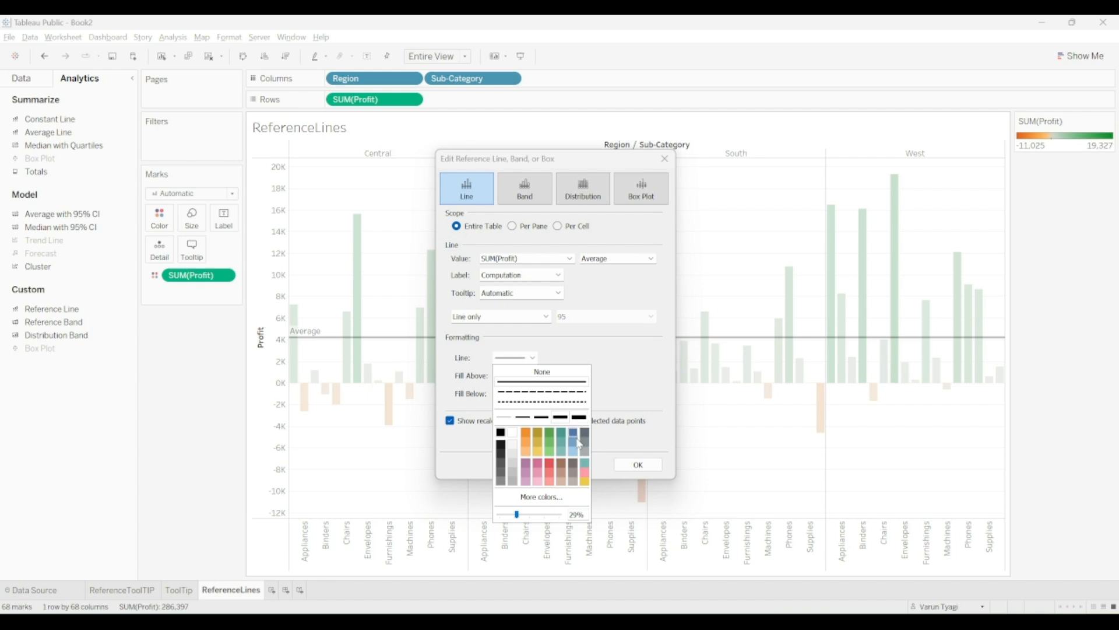
click(553, 441)
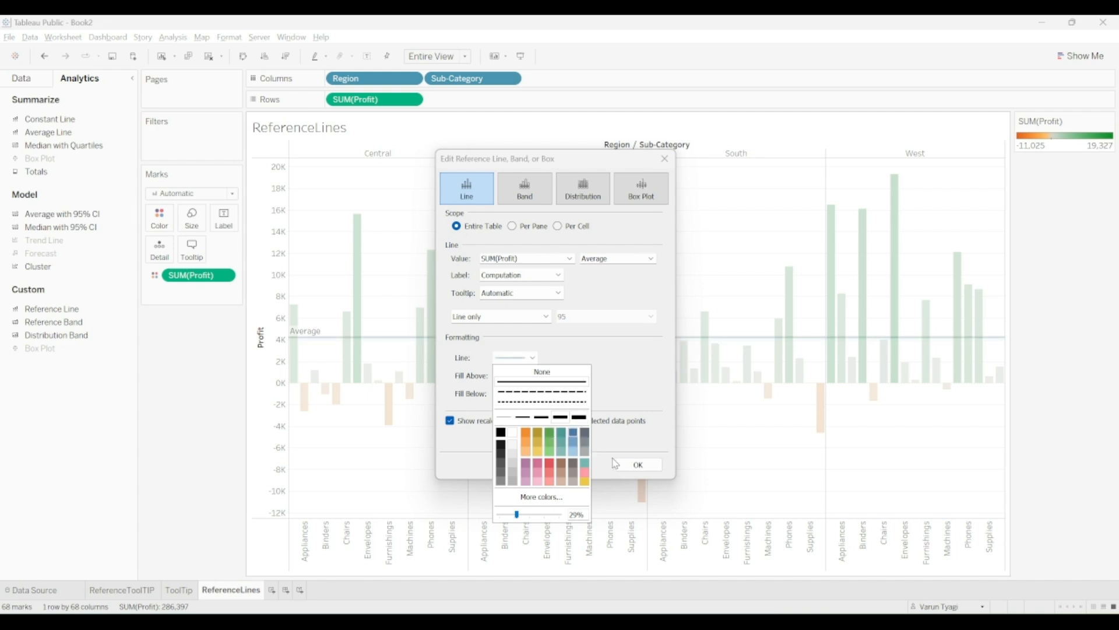
click(631, 466)
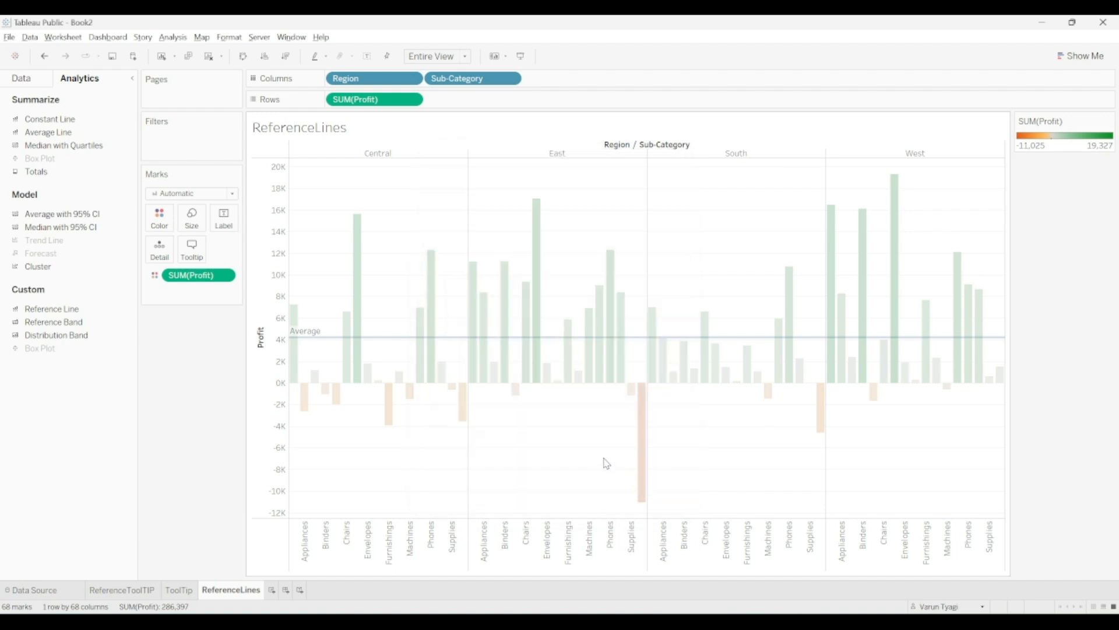
- Increase the opacity of the overall average line so that it stands out against the bars
mouse_move(400, 343)
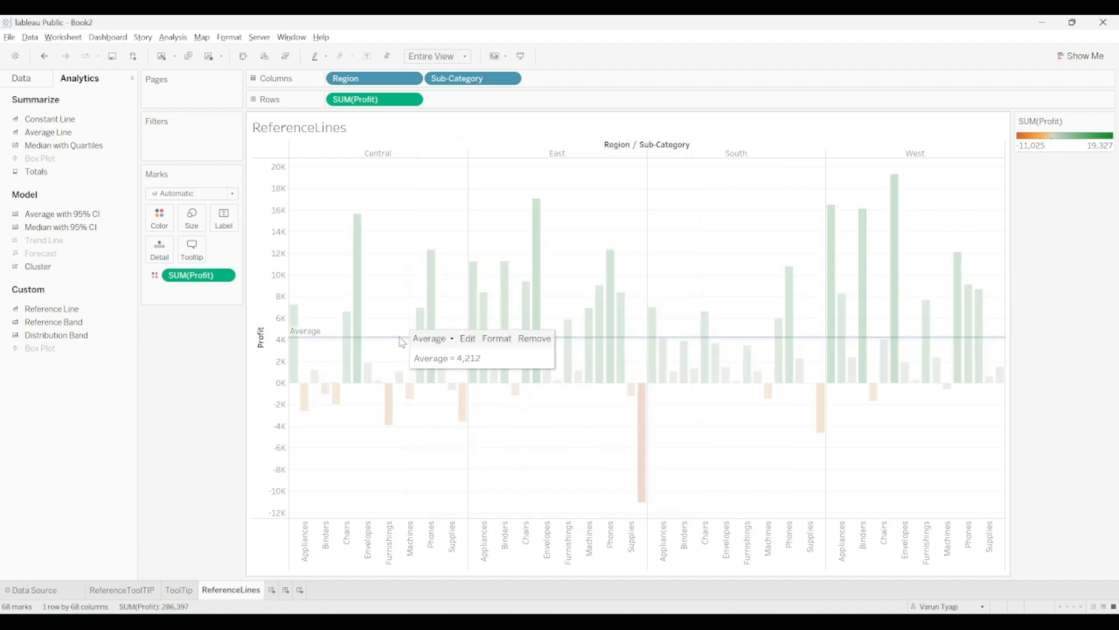
click(467, 335)
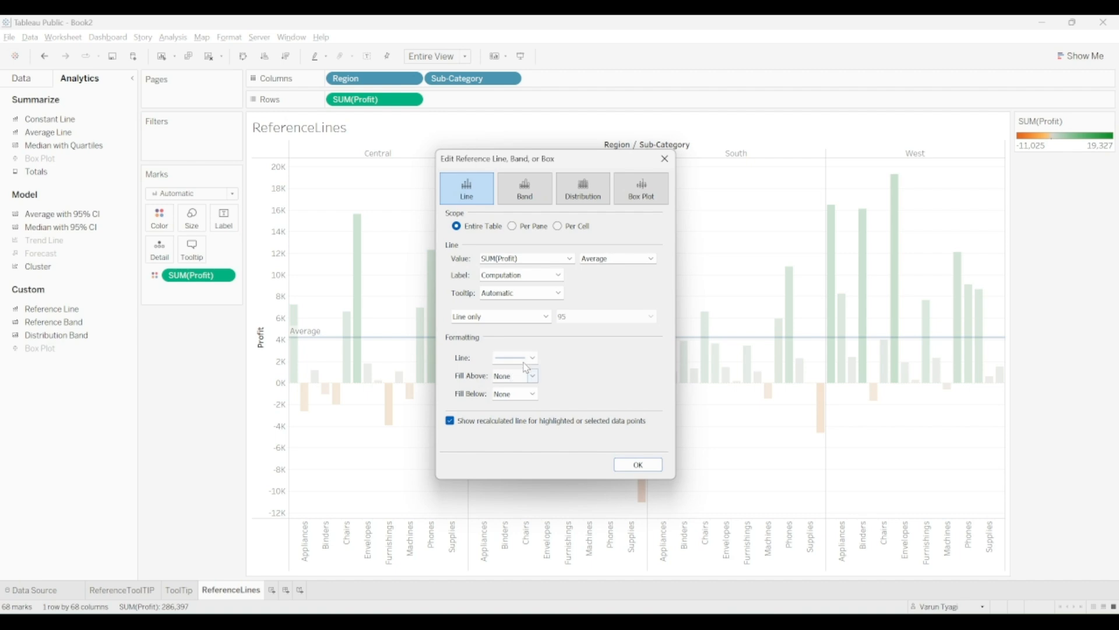
click(522, 358)
drag(538, 518, 548, 516)
click(637, 469)
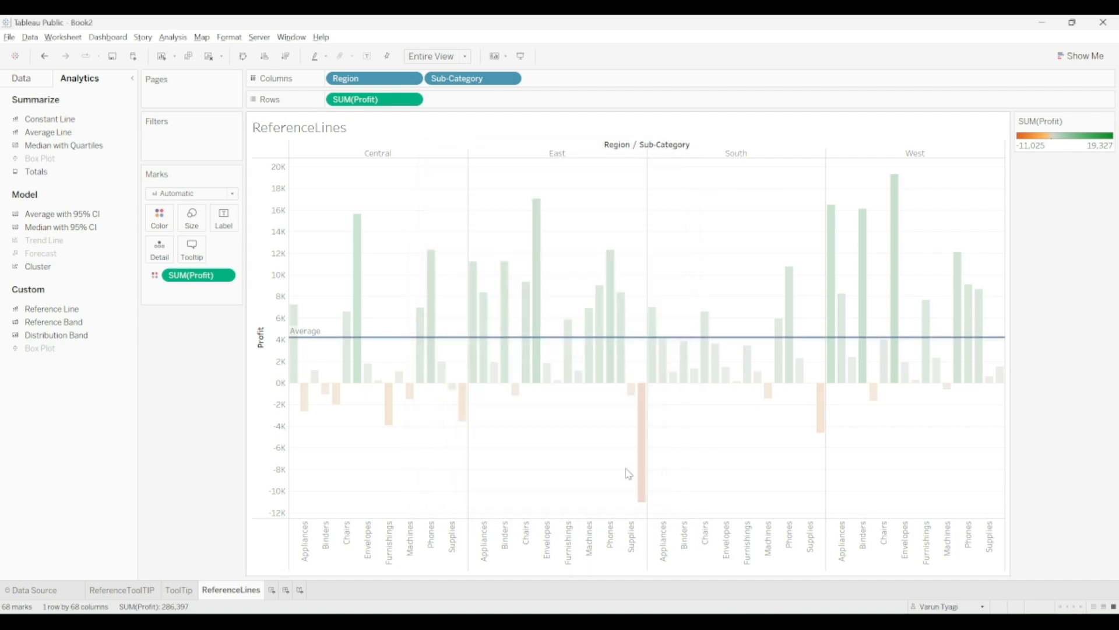
- Add a second reference line for the average of SUM(Profit), scoped per pane so each region gets its own average
mouse_move(532, 389)
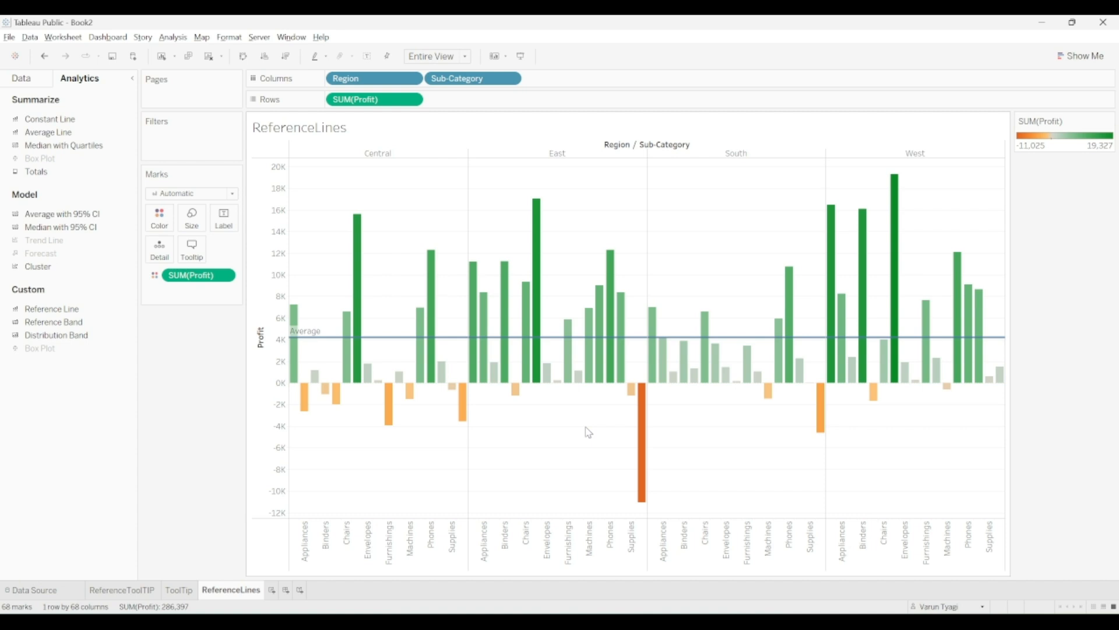
drag(49, 309, 362, 167)
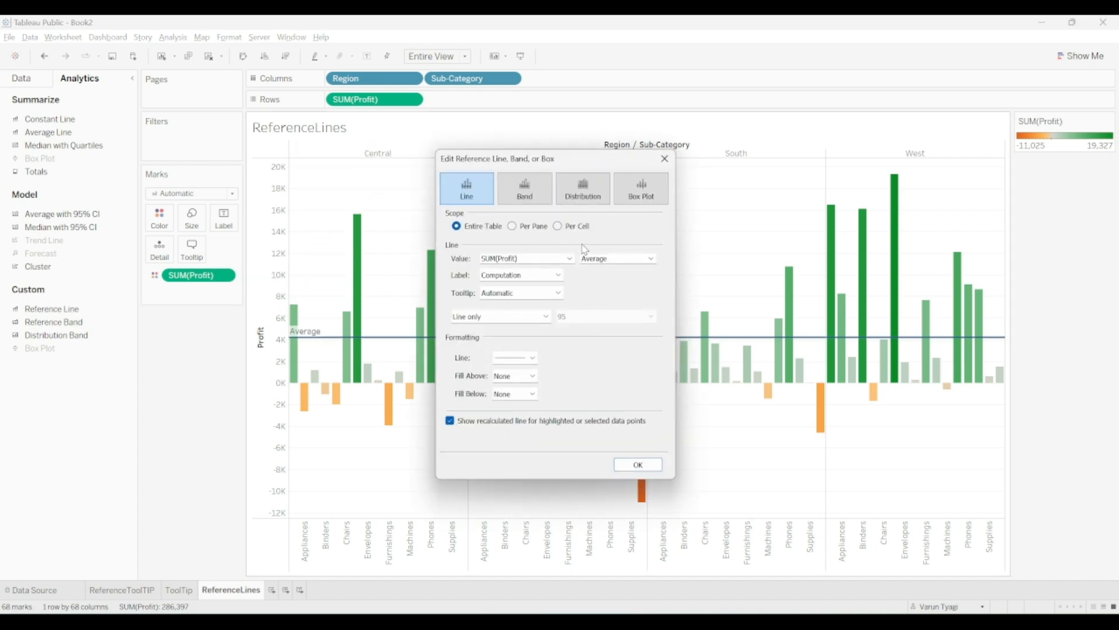
click(515, 227)
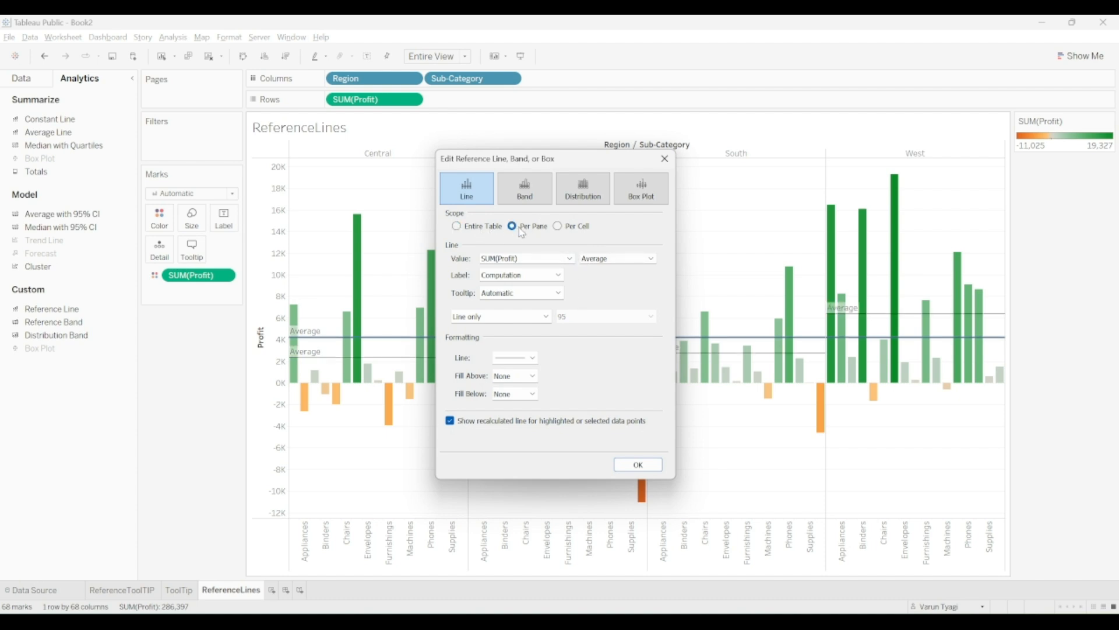
- Format the per-pane average lines as thick brown lines at 92% opacity
click(532, 357)
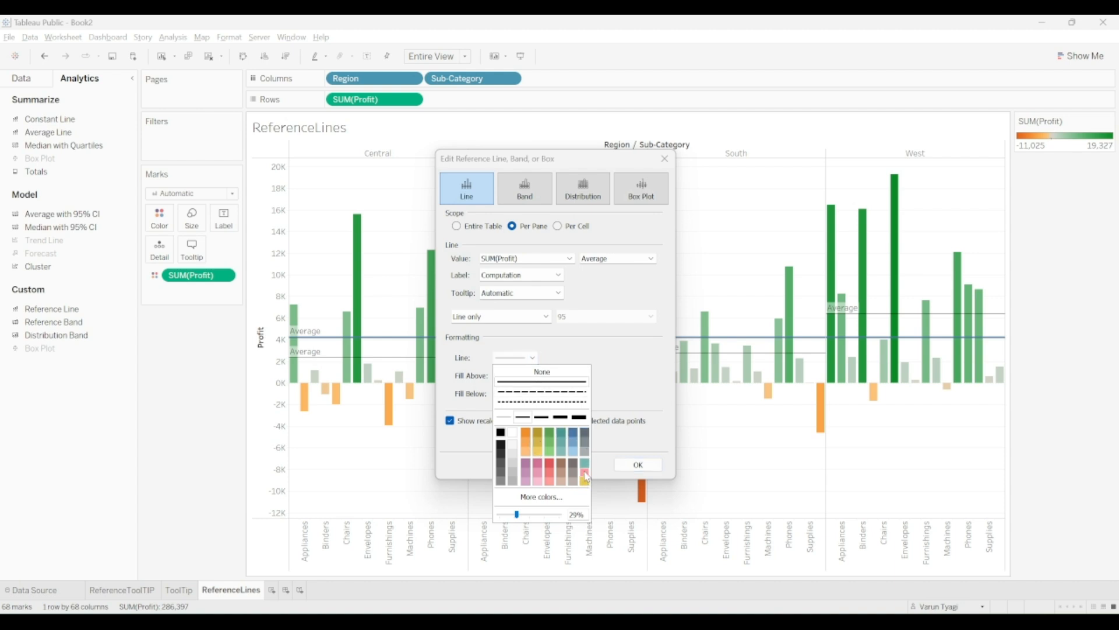
click(526, 470)
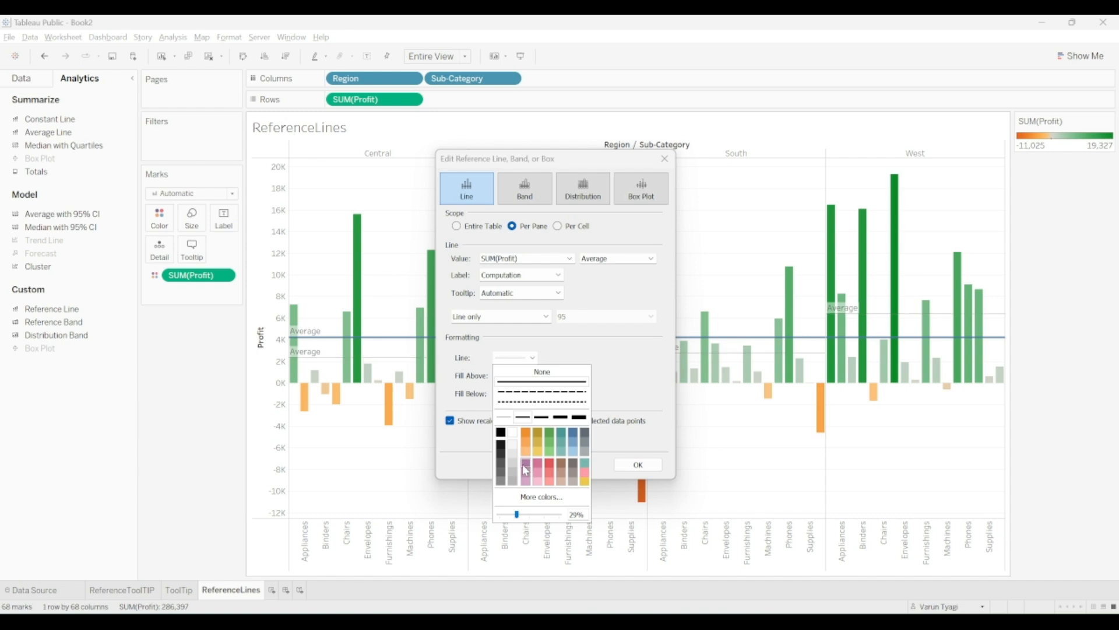
click(570, 418)
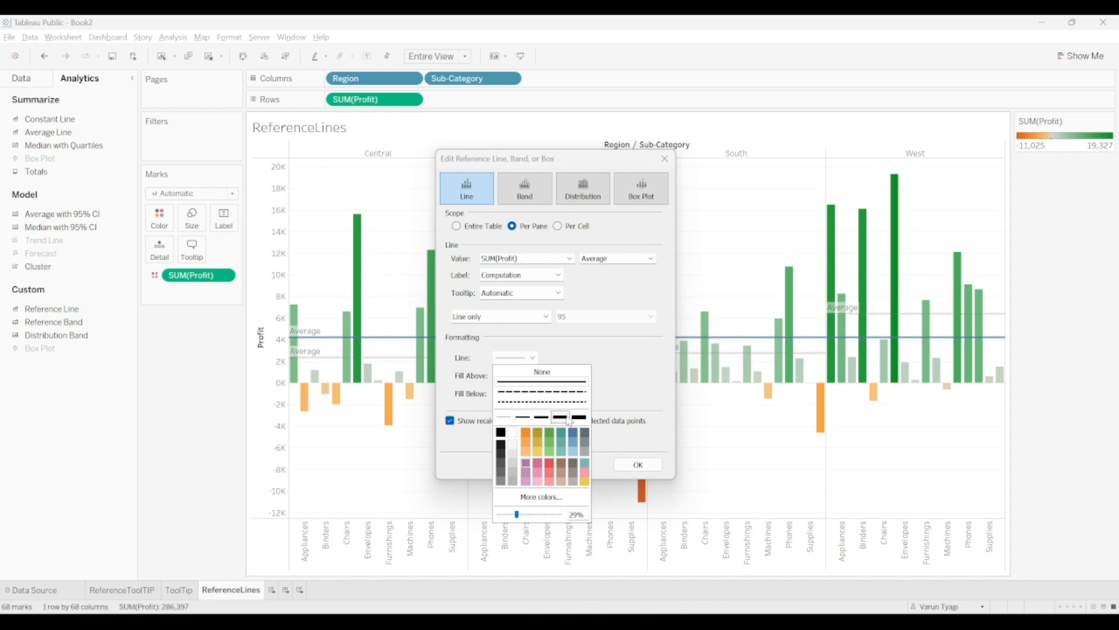
click(541, 514)
click(554, 514)
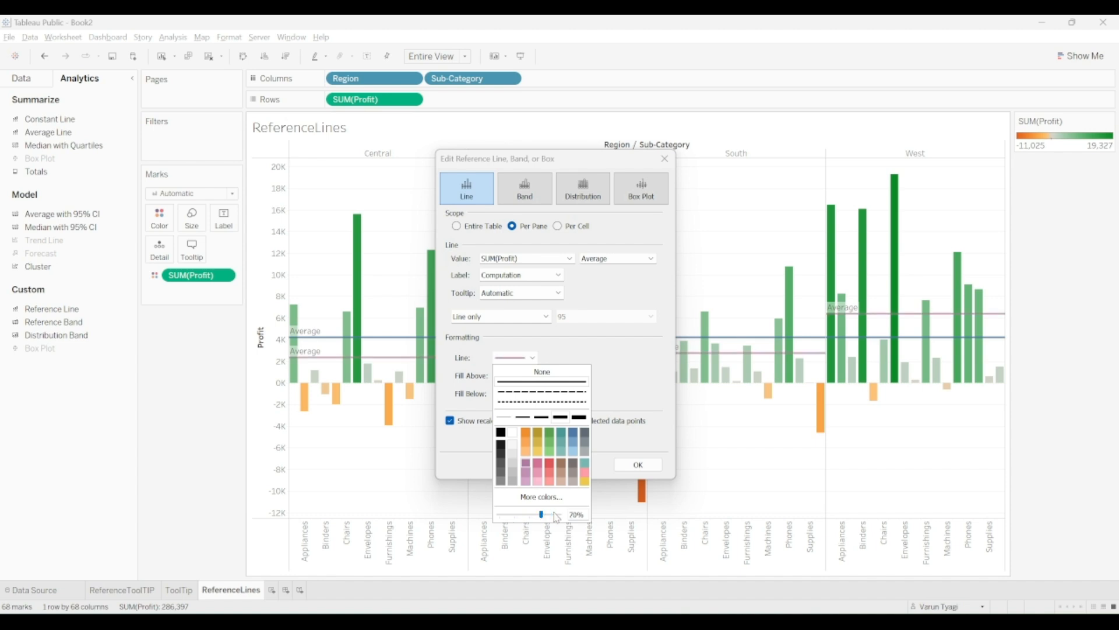
click(563, 463)
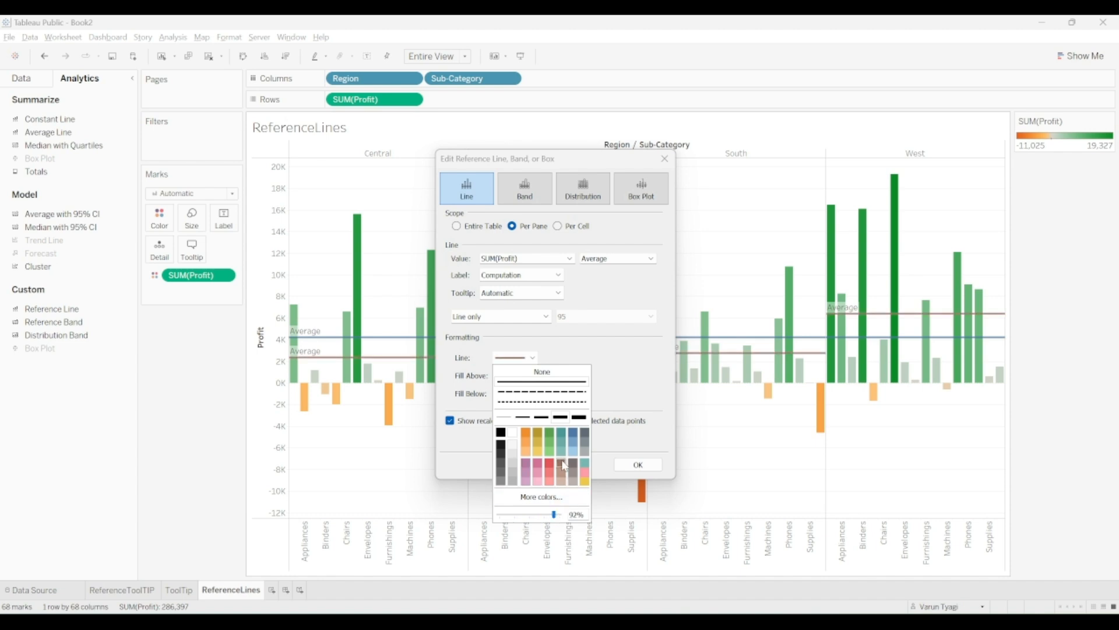
click(634, 473)
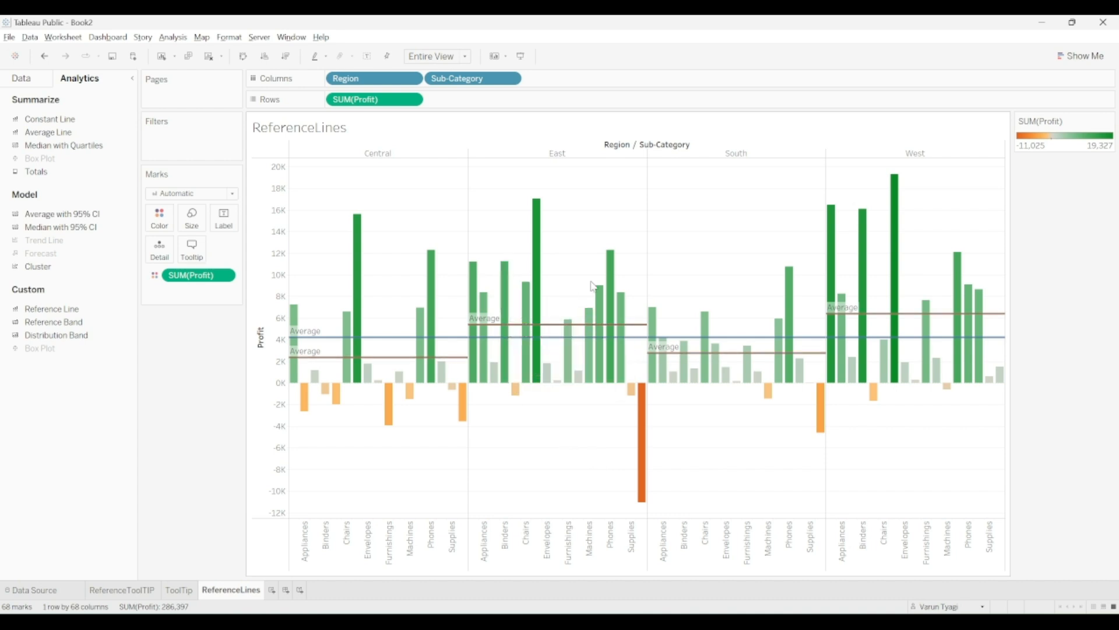
- Check the average profit on the reference lines of the Central, East, South and West panes
mouse_move(380, 361)
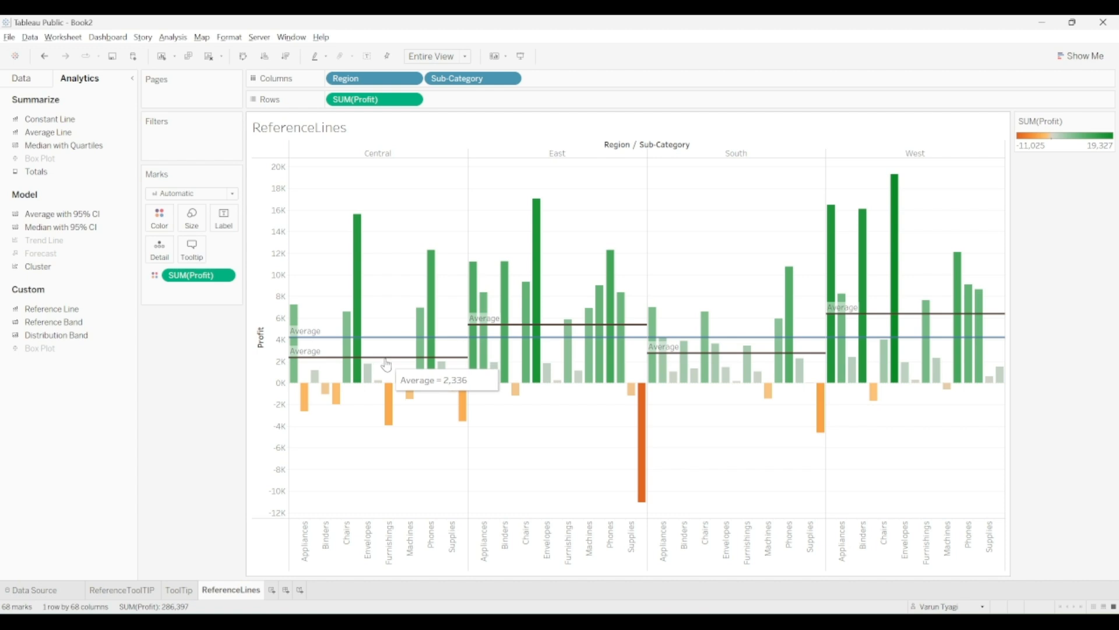
mouse_move(557, 328)
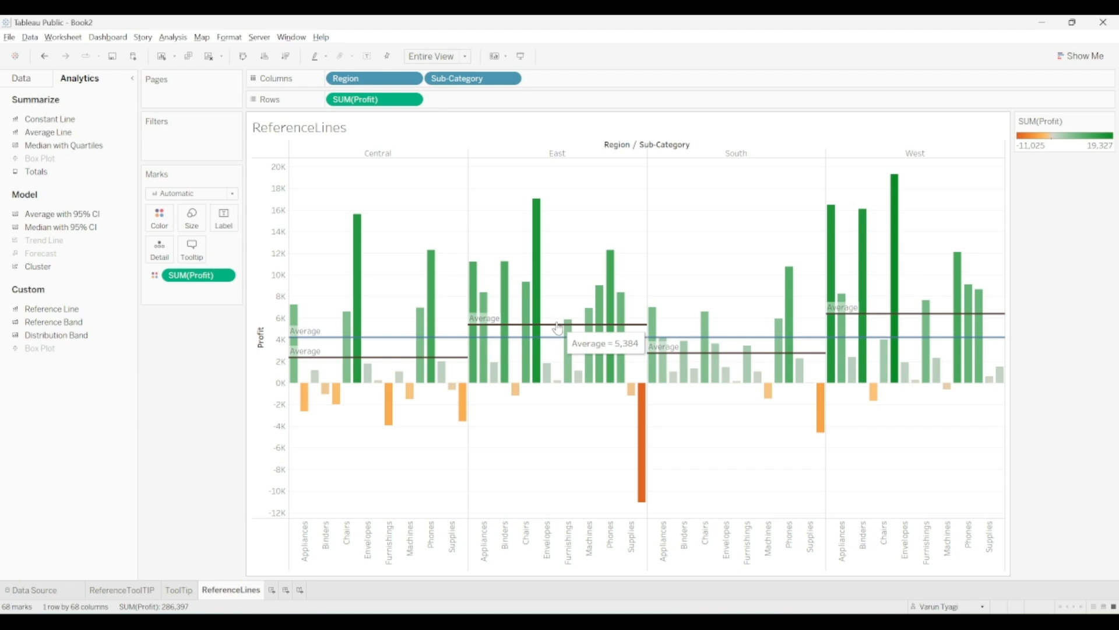
mouse_move(739, 361)
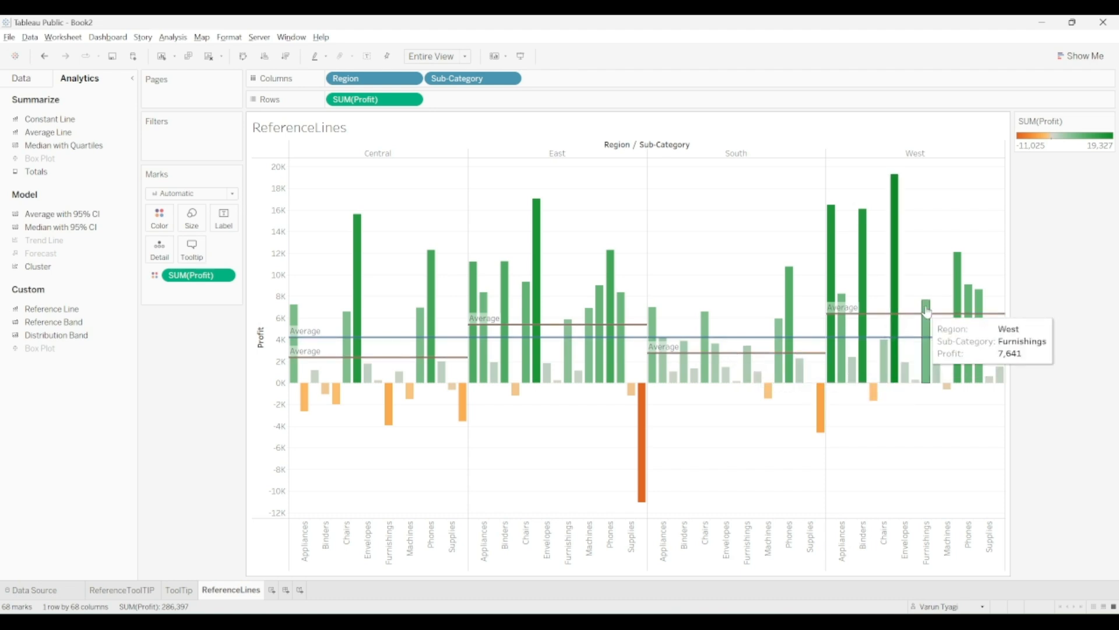
mouse_move(914, 318)
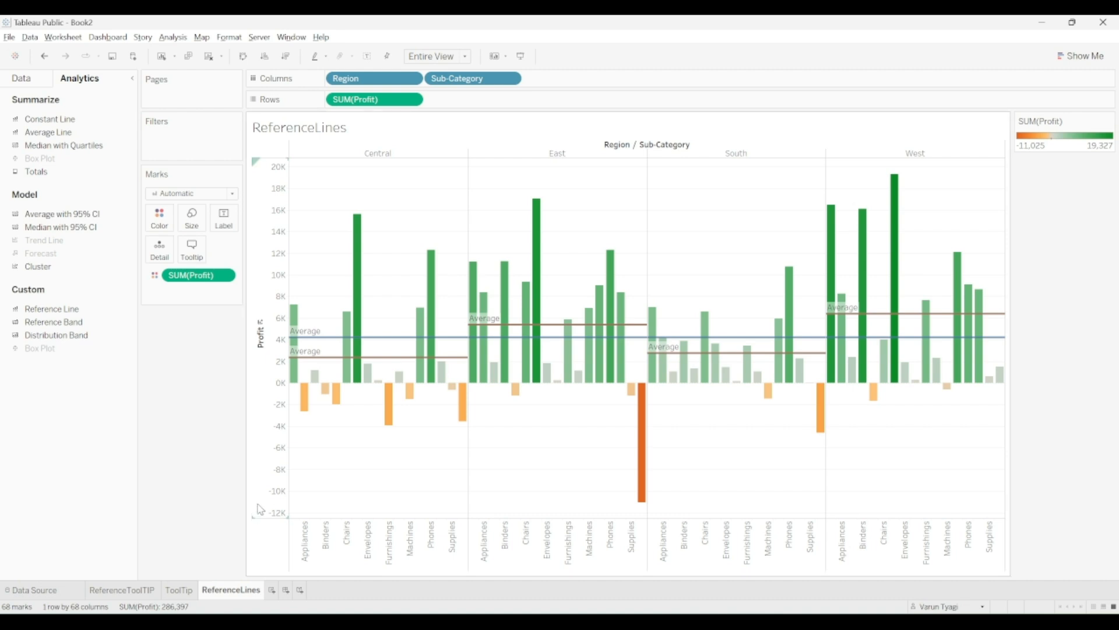
- Create a new dashboard after the ReferenceLines worksheet
click(286, 590)
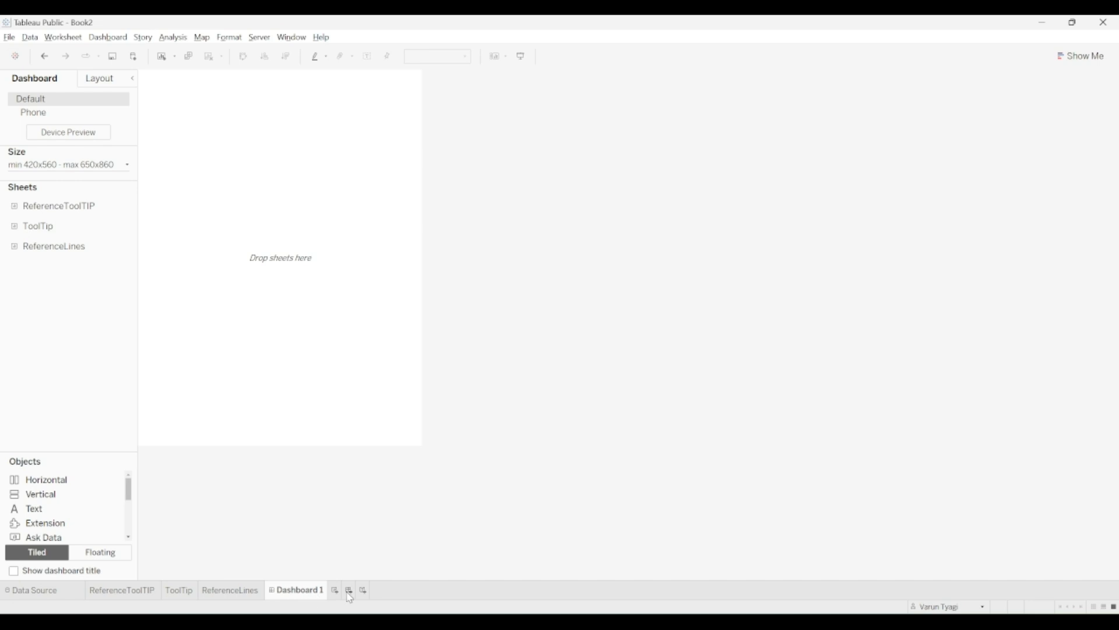
mouse_move(297, 591)
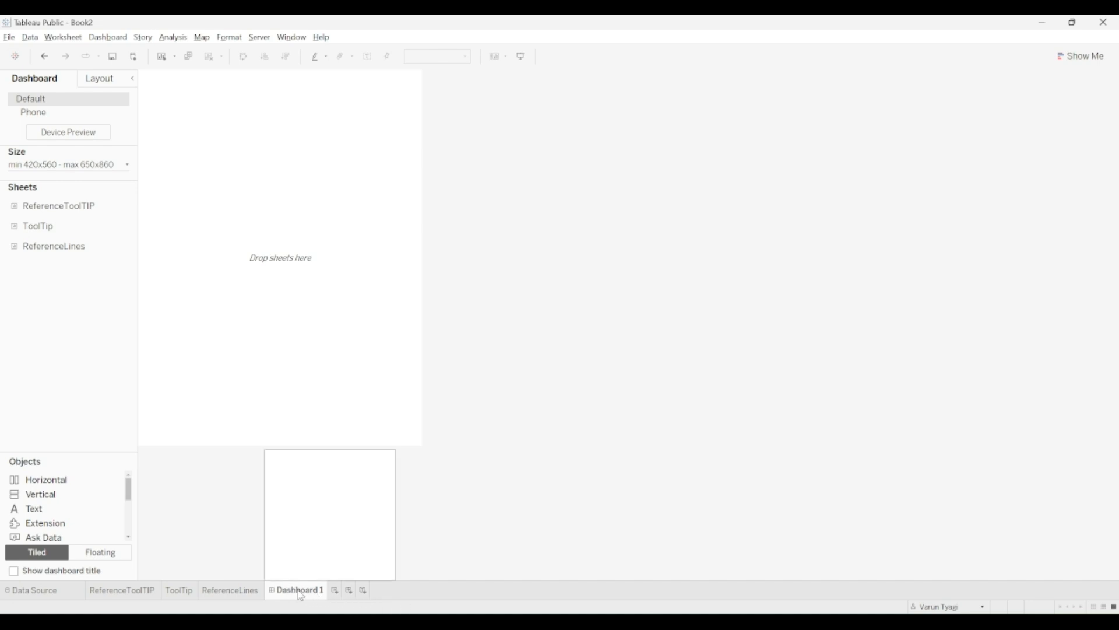
- Set the dashboard size to Automatic so it fits any screen
click(114, 175)
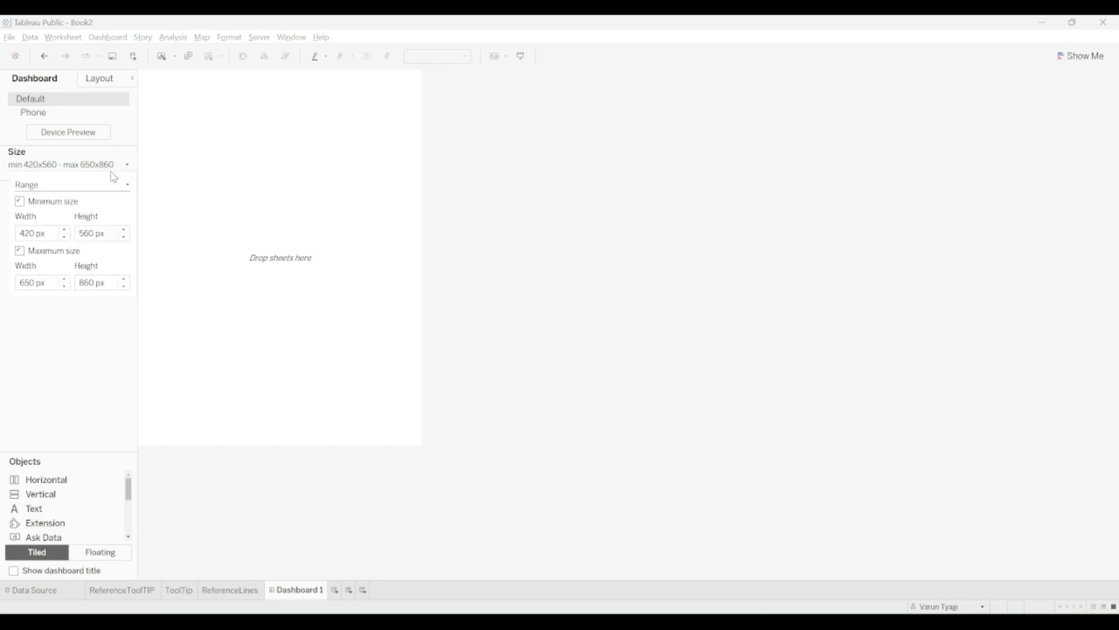
click(114, 185)
click(111, 210)
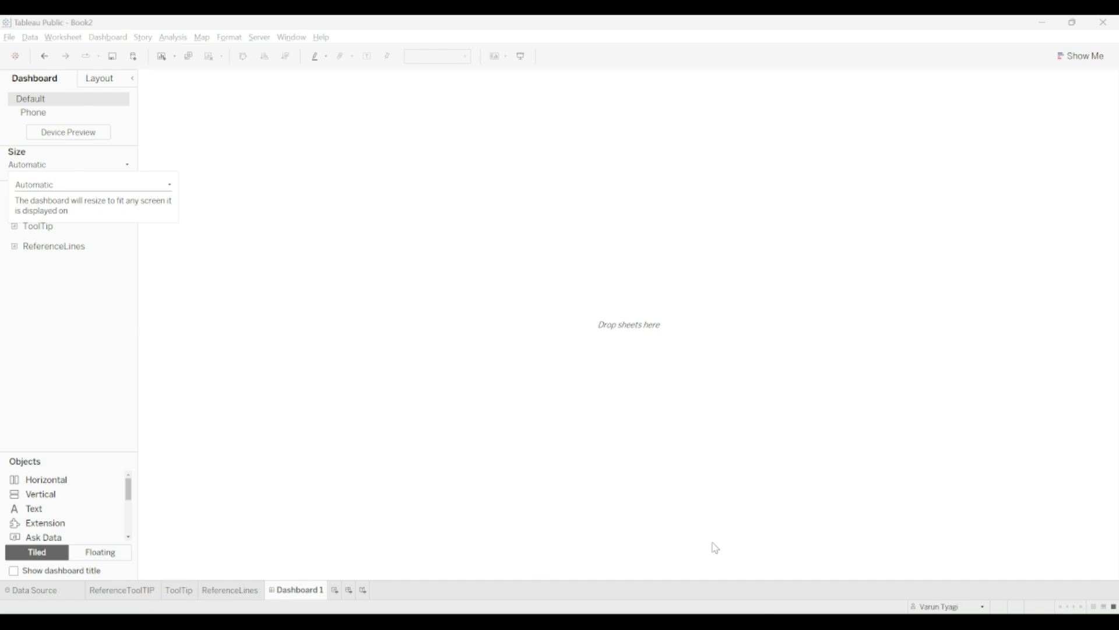
click(416, 326)
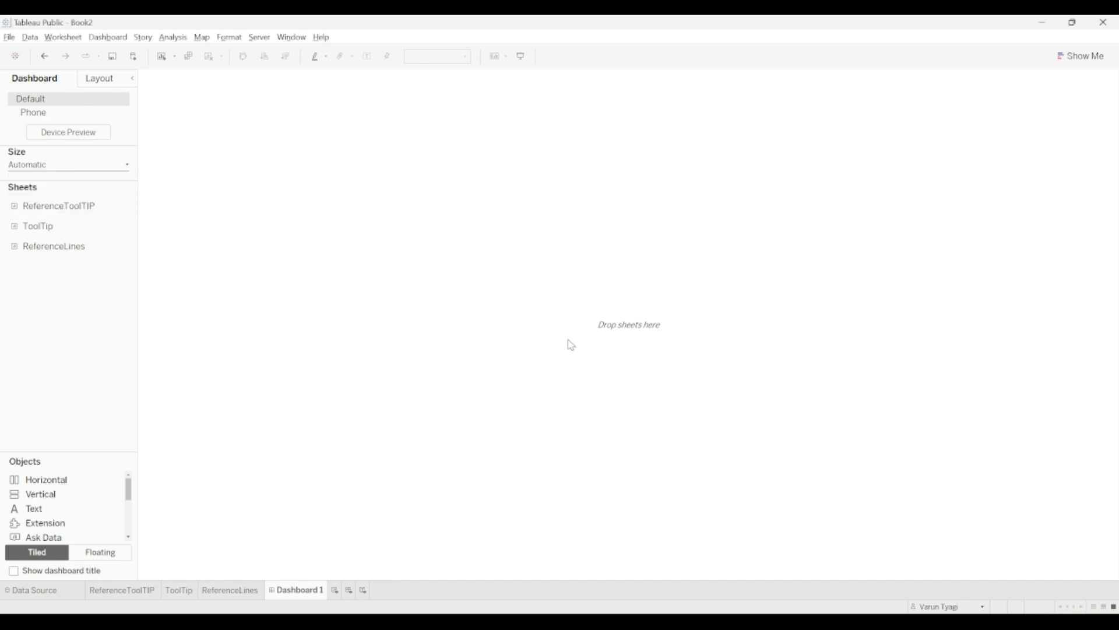
- Add the ReferenceToolTIP sheet to the dashboard, with the ToolTip map above it and ReferenceLines to the right of the map
mouse_move(67, 226)
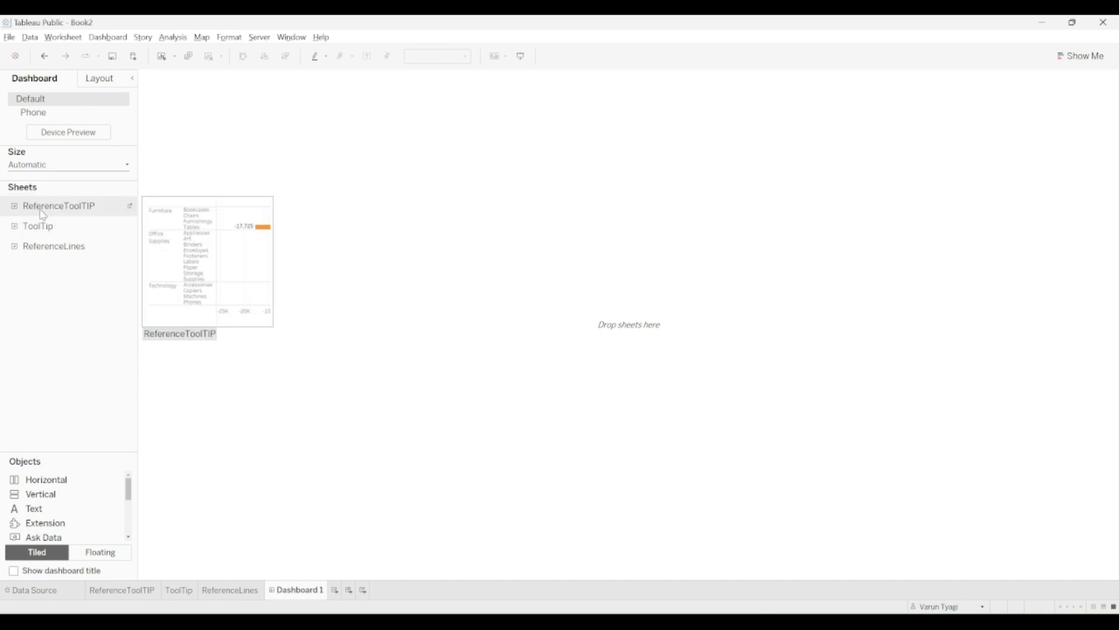
mouse_move(45, 248)
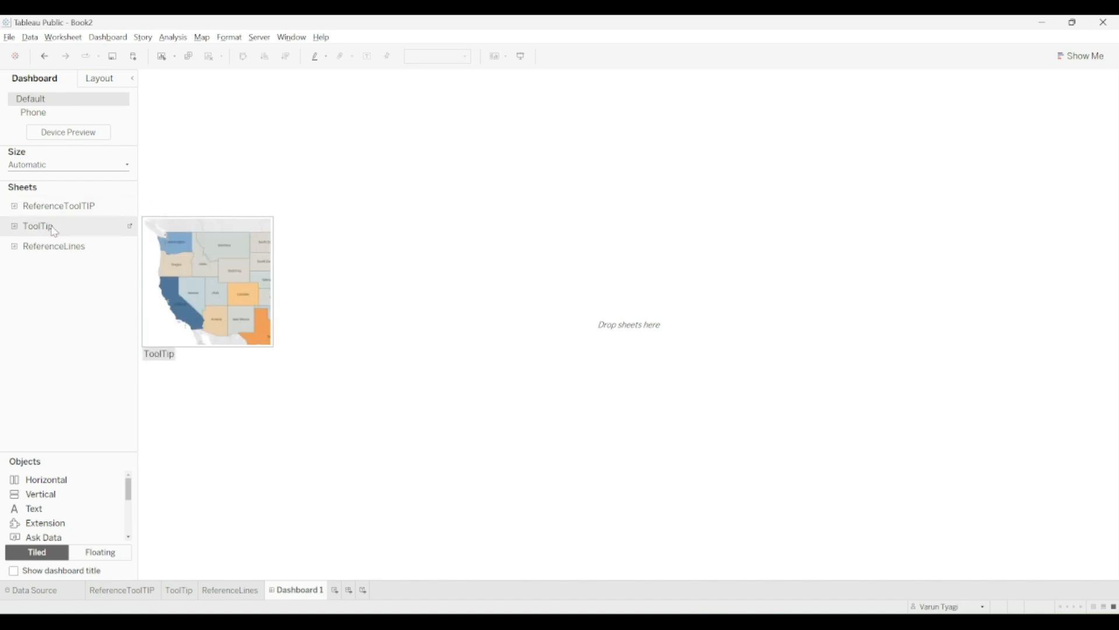
drag(41, 214, 273, 232)
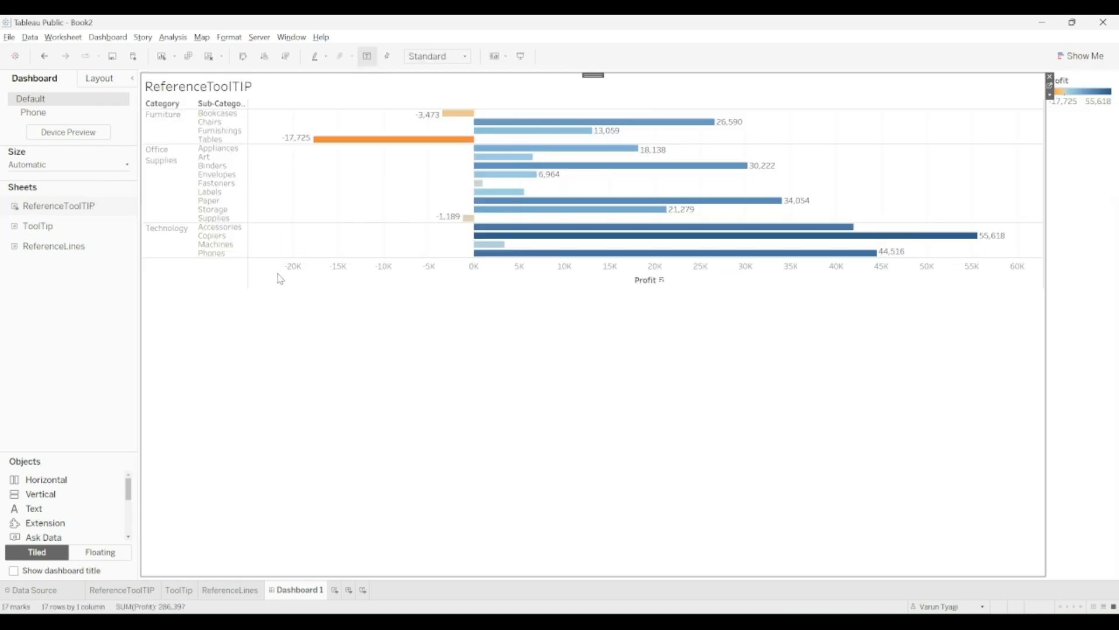
drag(33, 231, 320, 157)
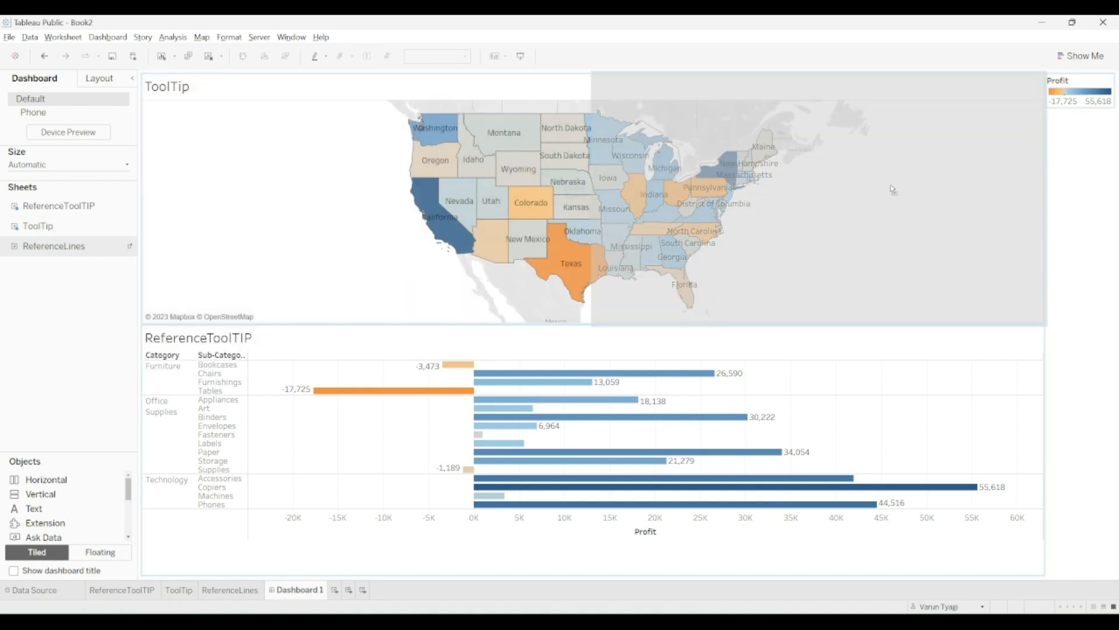
drag(892, 189, 892, 190)
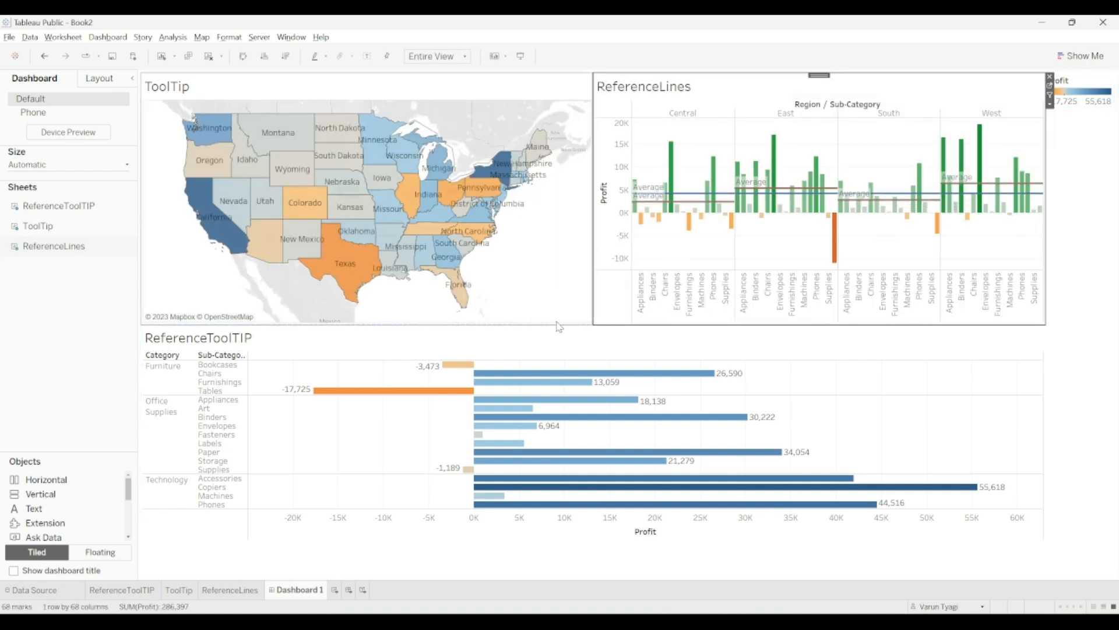
- Make the dashboard's upper row slightly taller and move the ReferenceLines chart into a full-width row at the bottom
drag(559, 325, 561, 352)
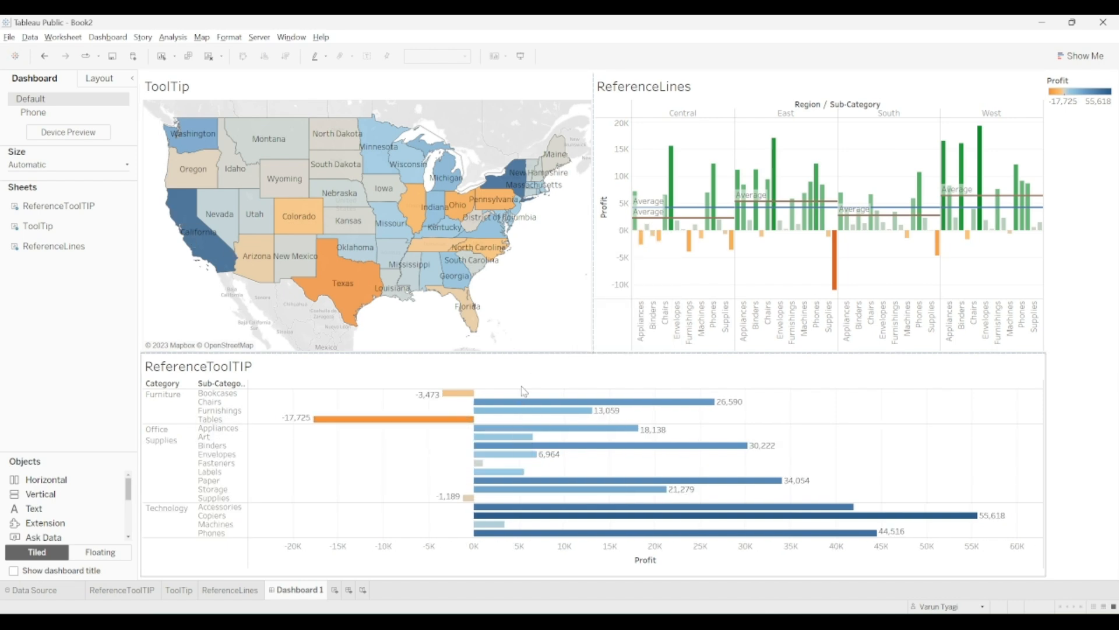
click(839, 88)
mouse_move(819, 75)
mouse_down()
mouse_move(819, 195)
mouse_move(642, 443)
mouse_move(532, 493)
mouse_up()
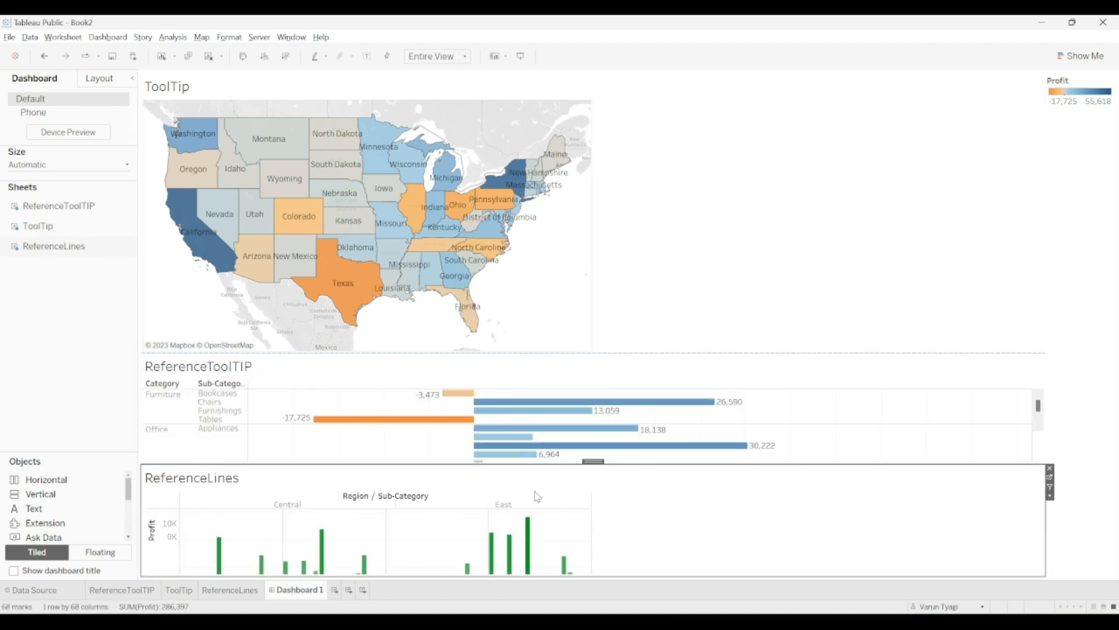
- Move the ReferenceToolTIP chart to the right of the map and widen the map slightly
click(566, 376)
drag(593, 350, 820, 189)
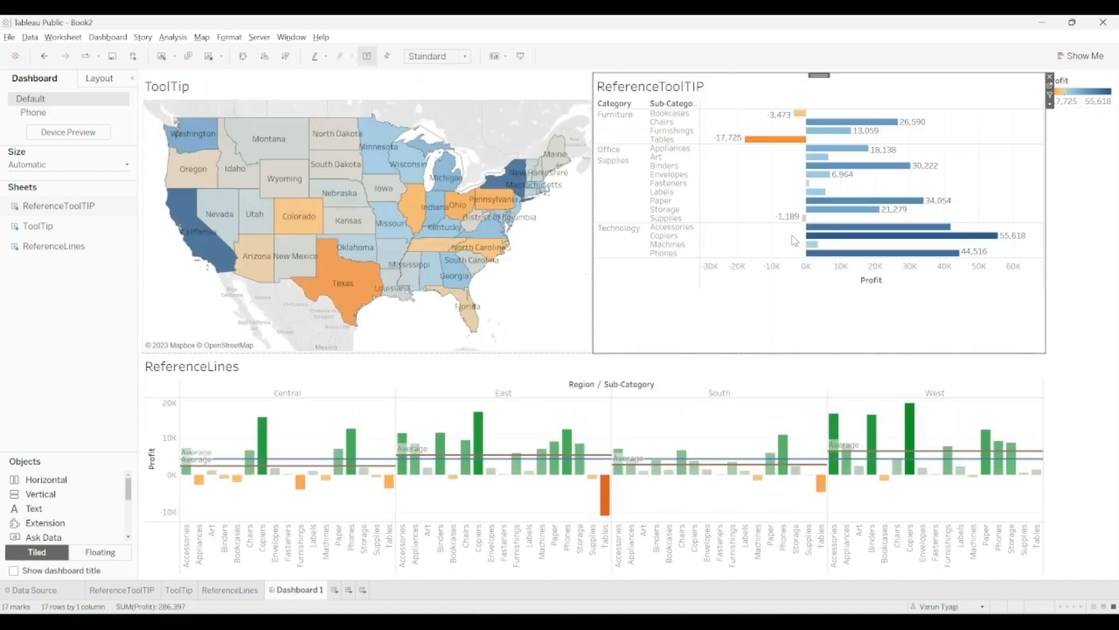
drag(593, 219, 613, 219)
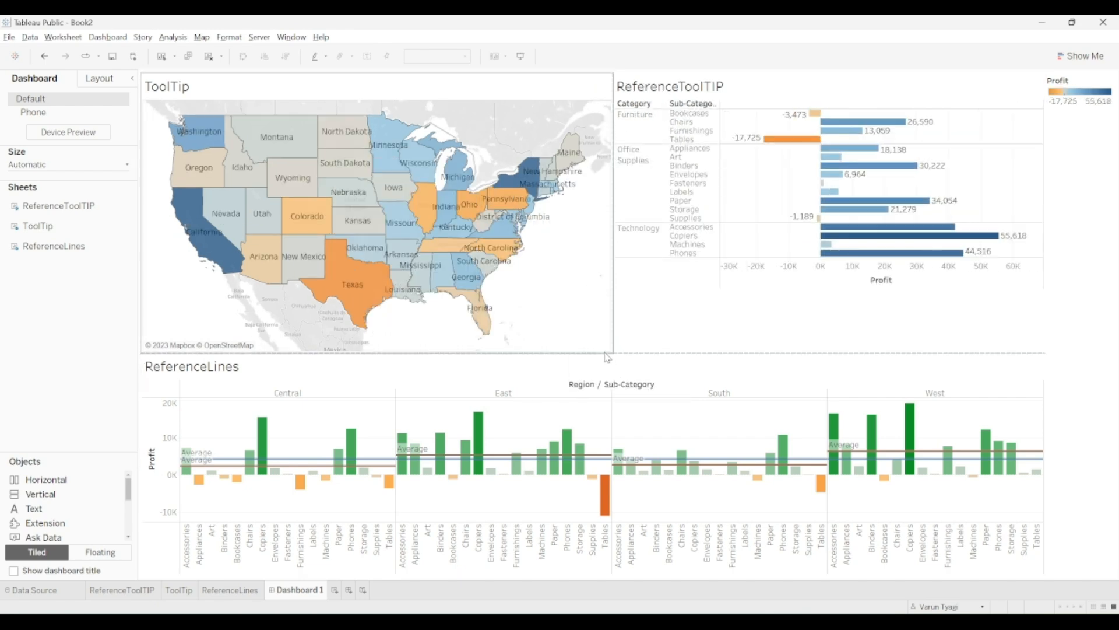
- Replace the map's title with "Statewise Loss/Profit"
double_click(177, 91)
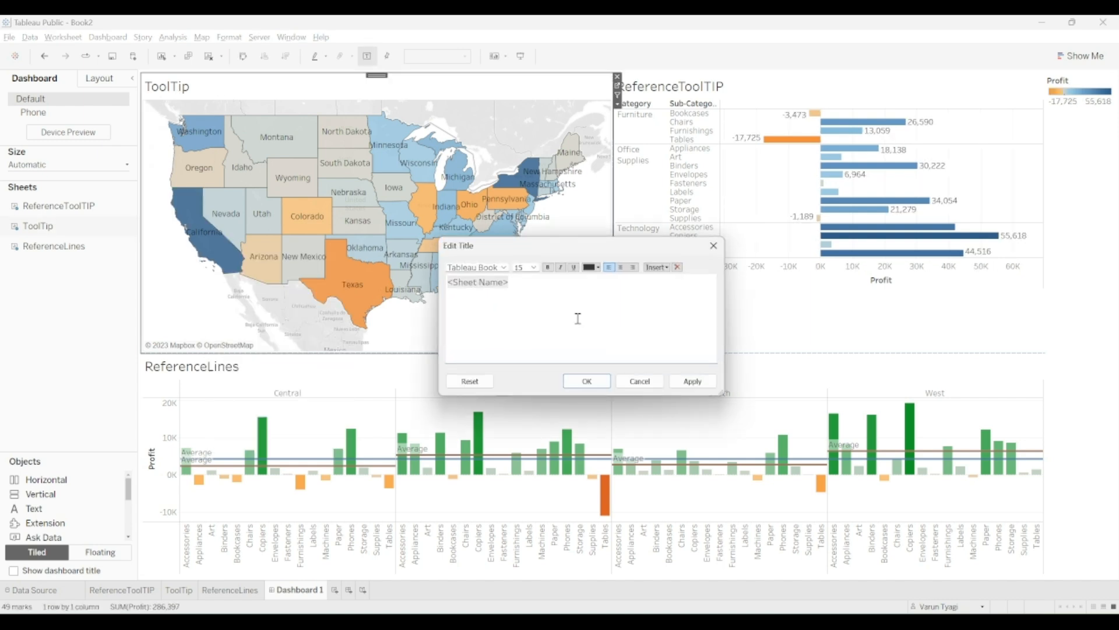
key(ctrl+a)
key(BackSpace)
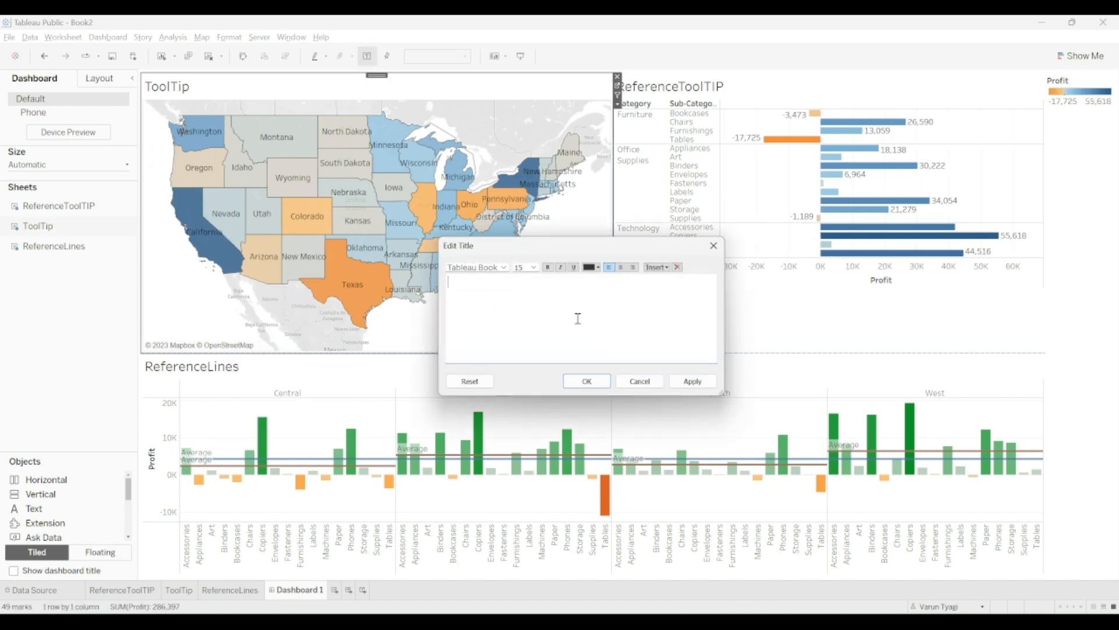
text(Satewise Loss/Profit)
click(693, 382)
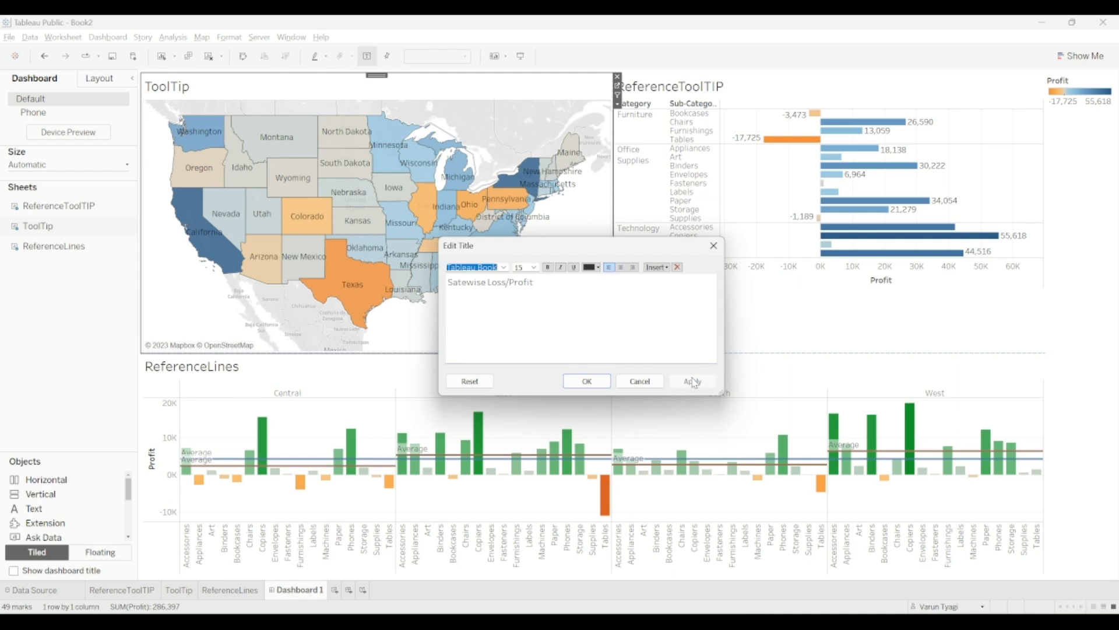
click(586, 381)
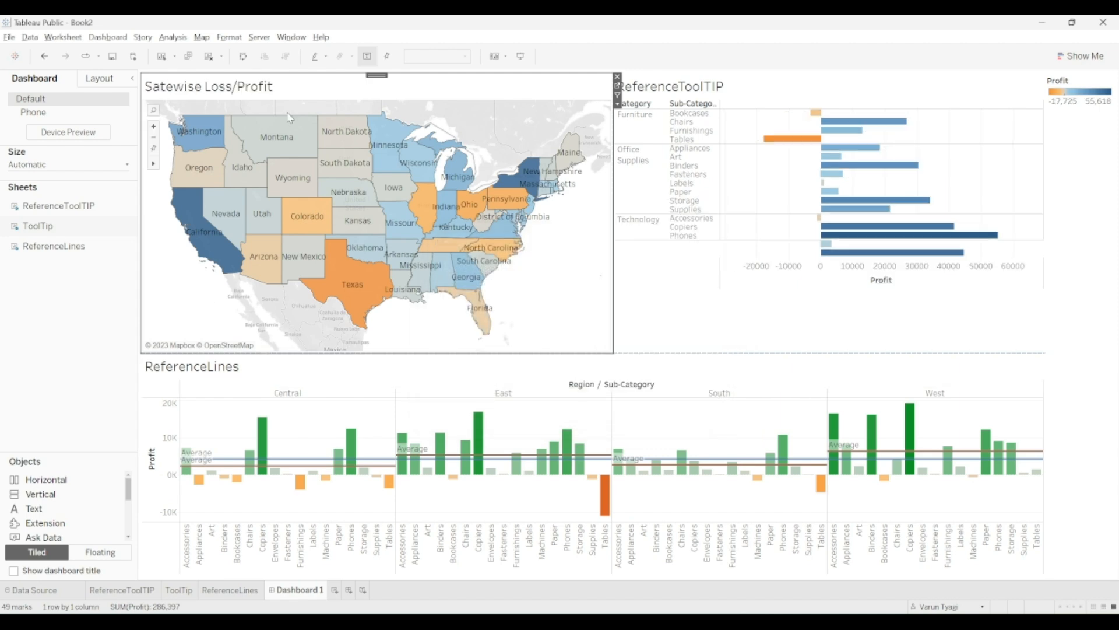
double_click(161, 94)
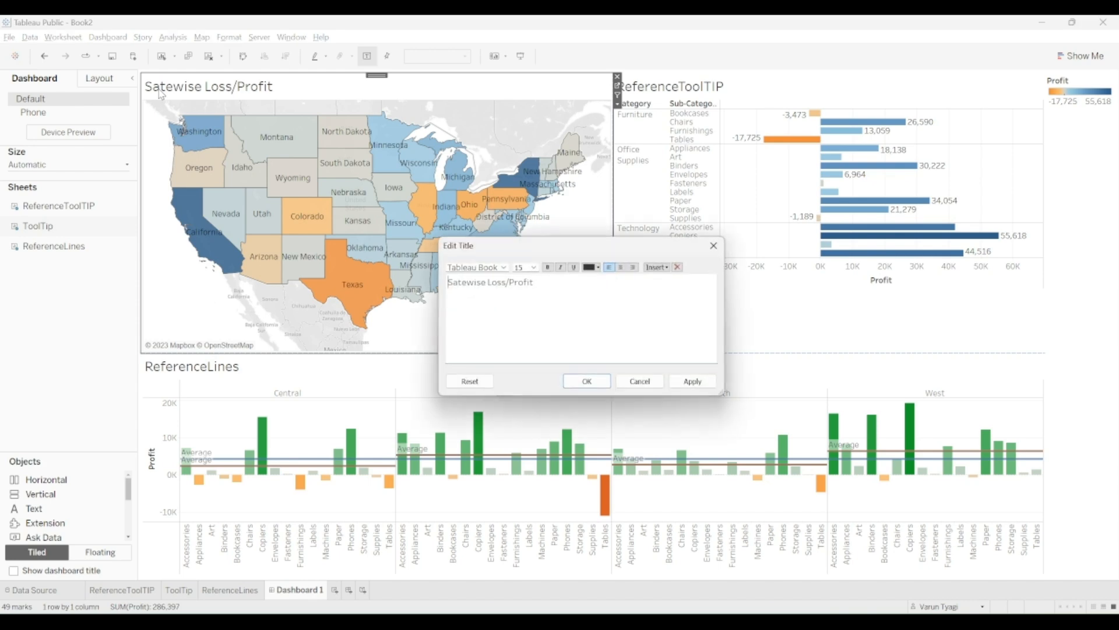
click(454, 283)
text(t)
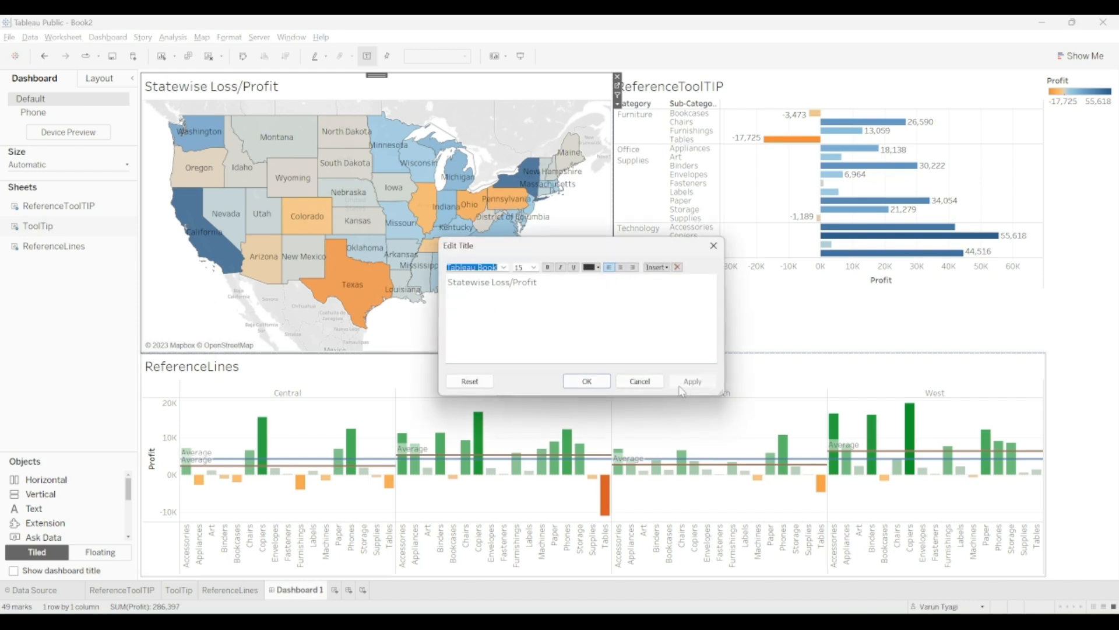
click(587, 381)
- Clear the title text of the ReferenceToolTIP chart beside the map
double_click(690, 95)
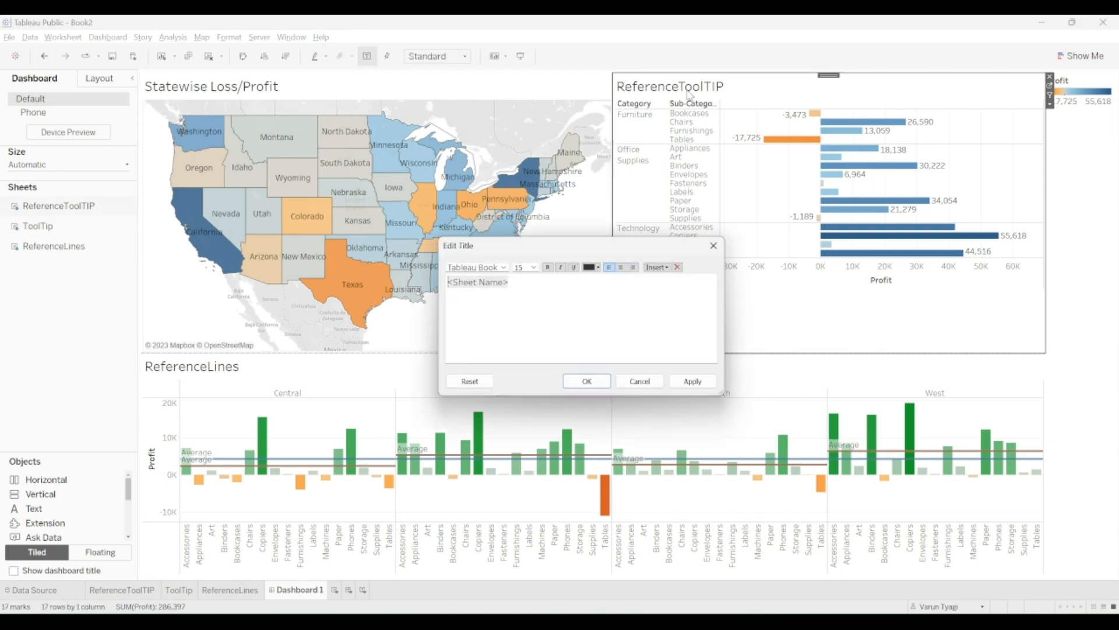
key(ctrl+a)
key(BackSpace)
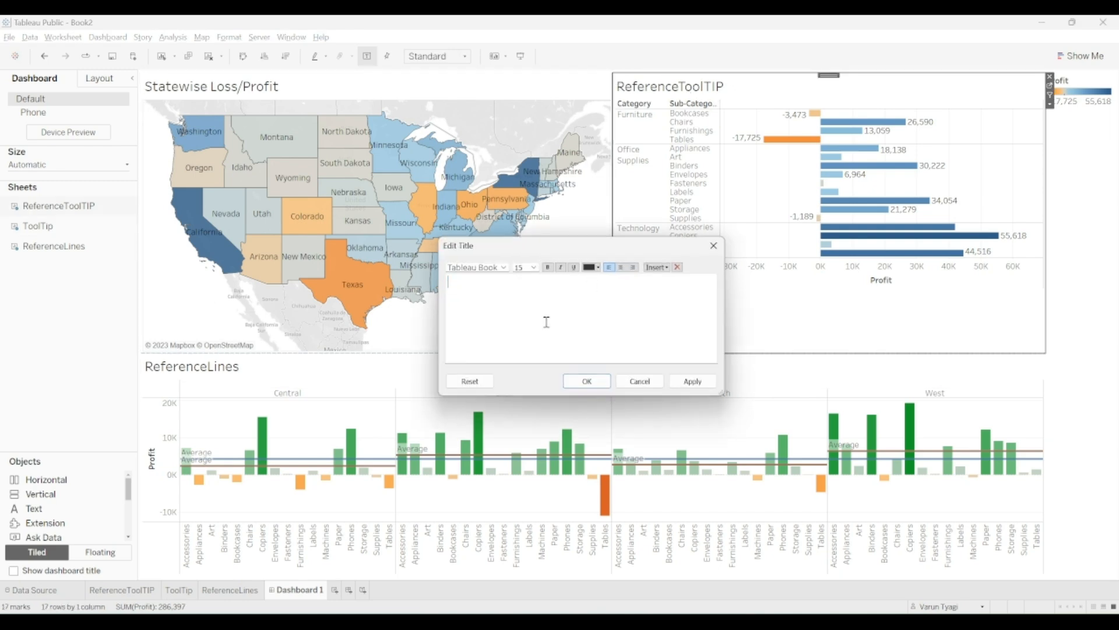
click(692, 381)
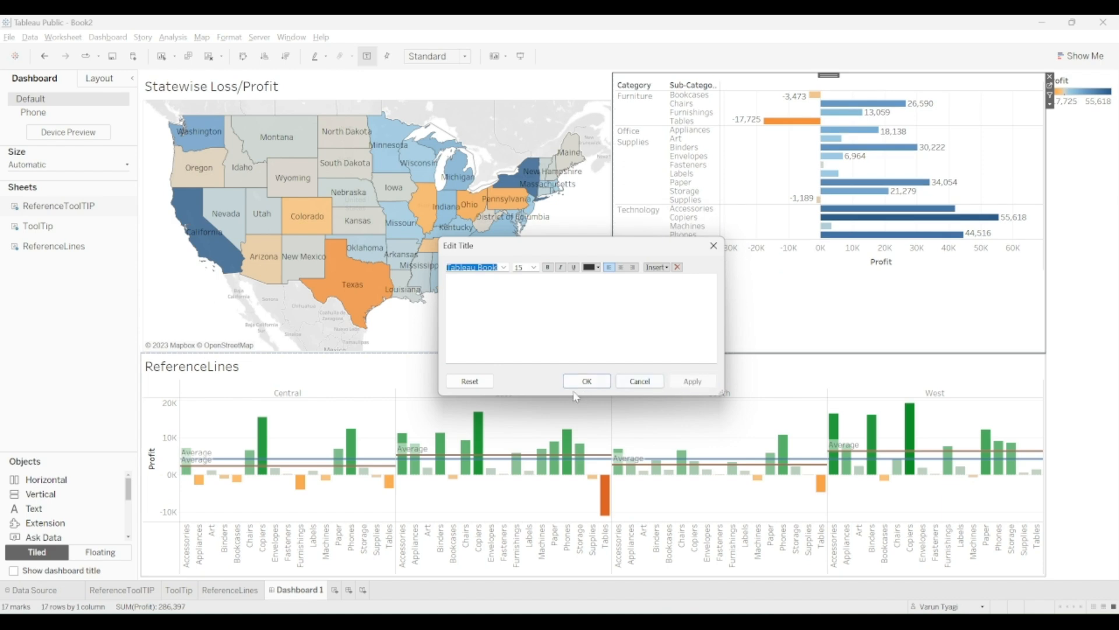
click(587, 381)
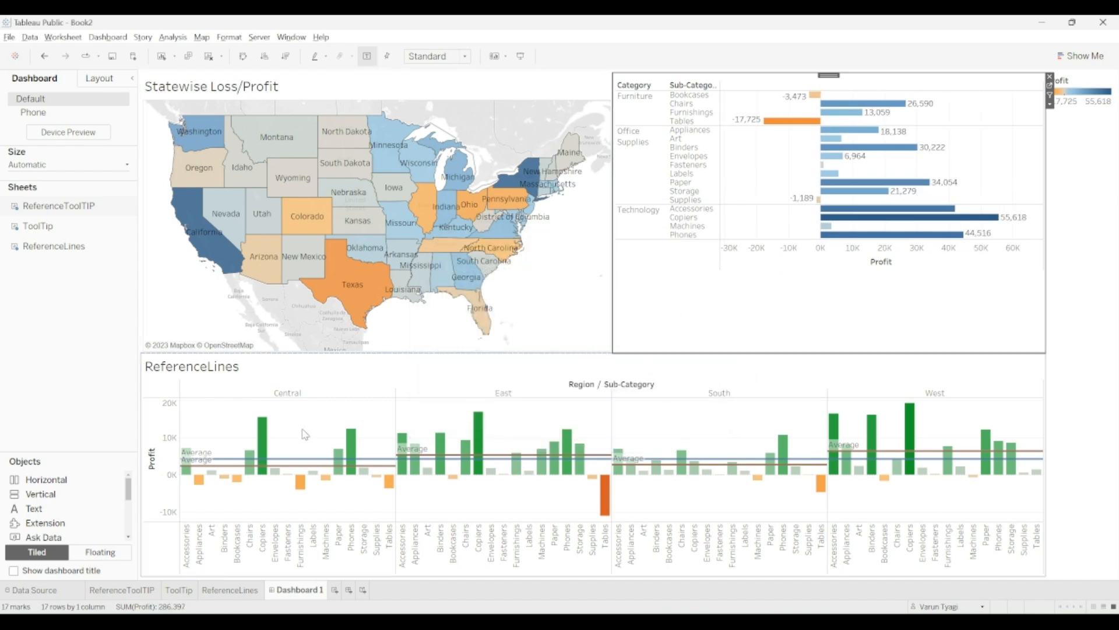
- Replace the title of the ReferenceLines chart with "Regionwise Loss/Profit"
double_click(219, 374)
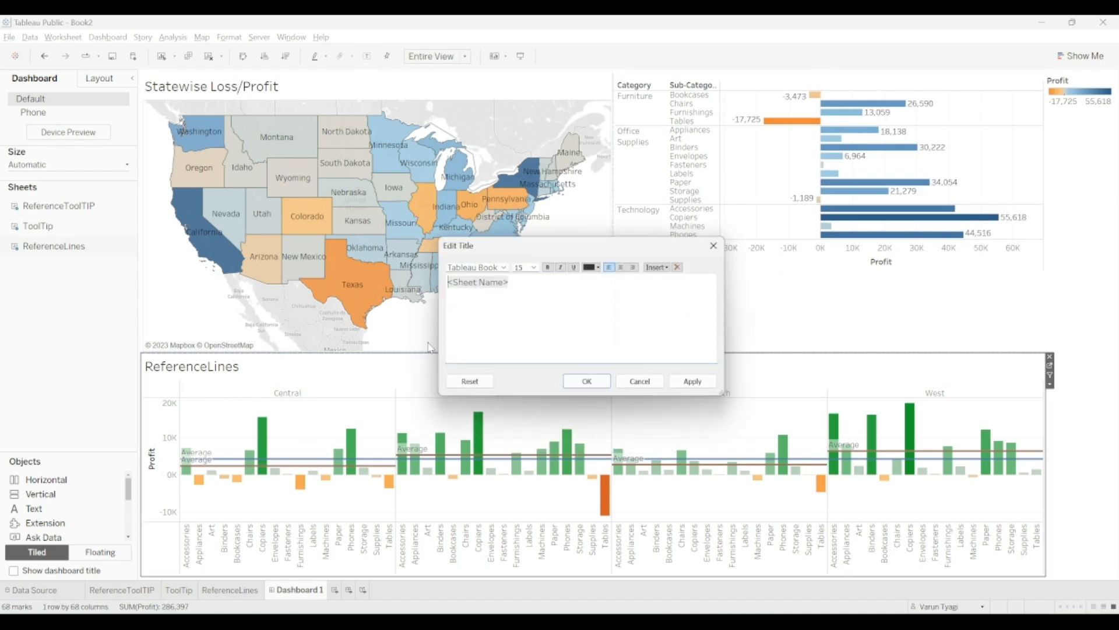
key(ctrl+a)
key(BackSpace)
text(Region)
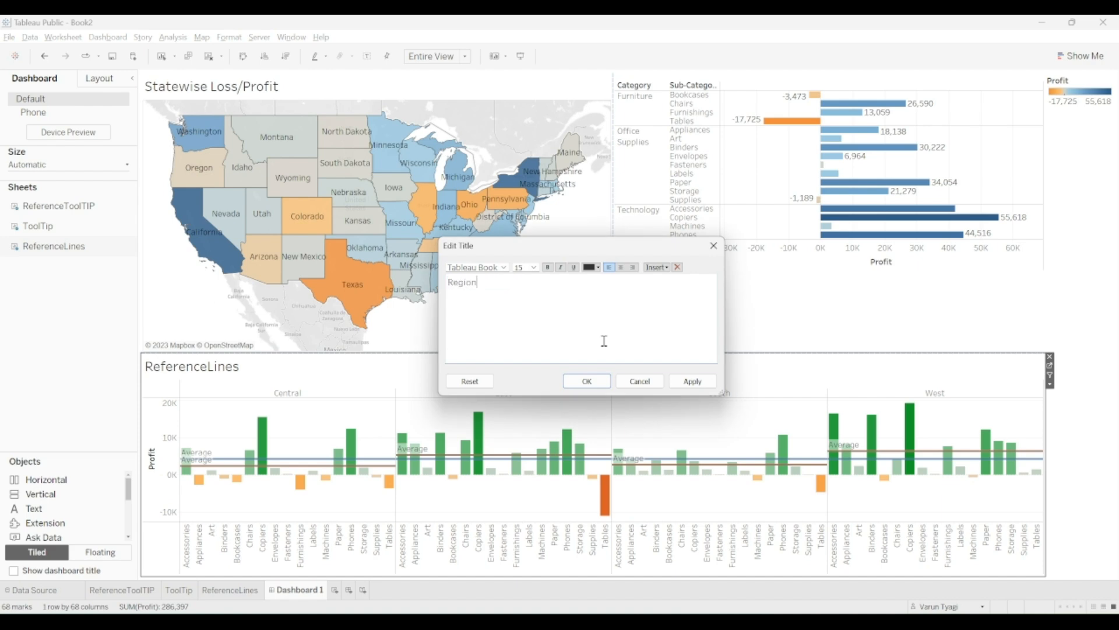
text(wise Loss/Profit)
click(692, 381)
click(606, 382)
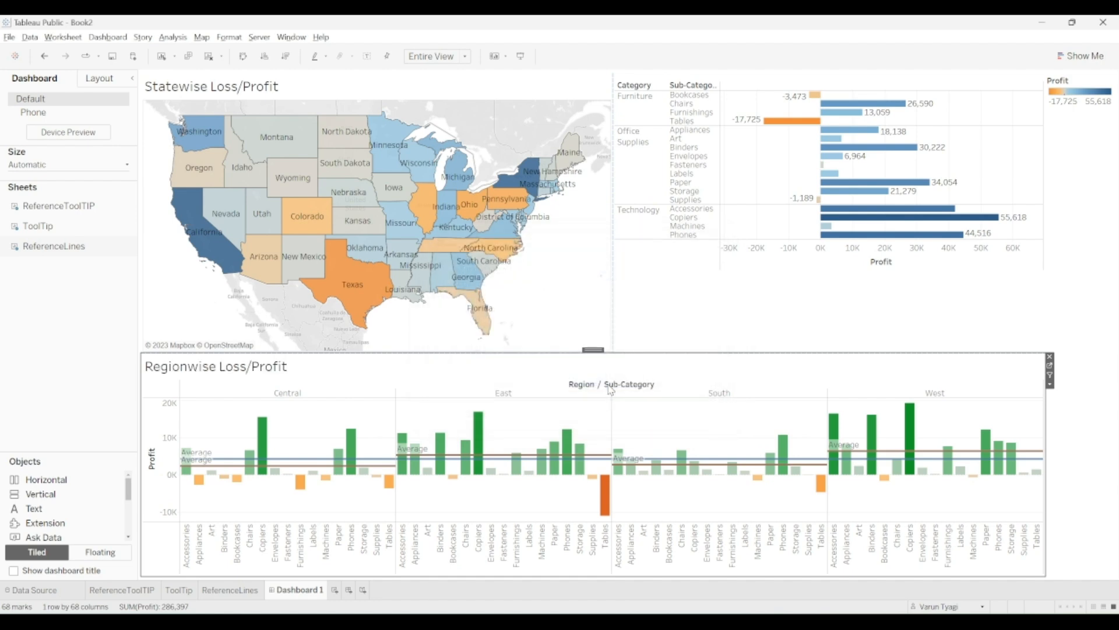
click(1106, 337)
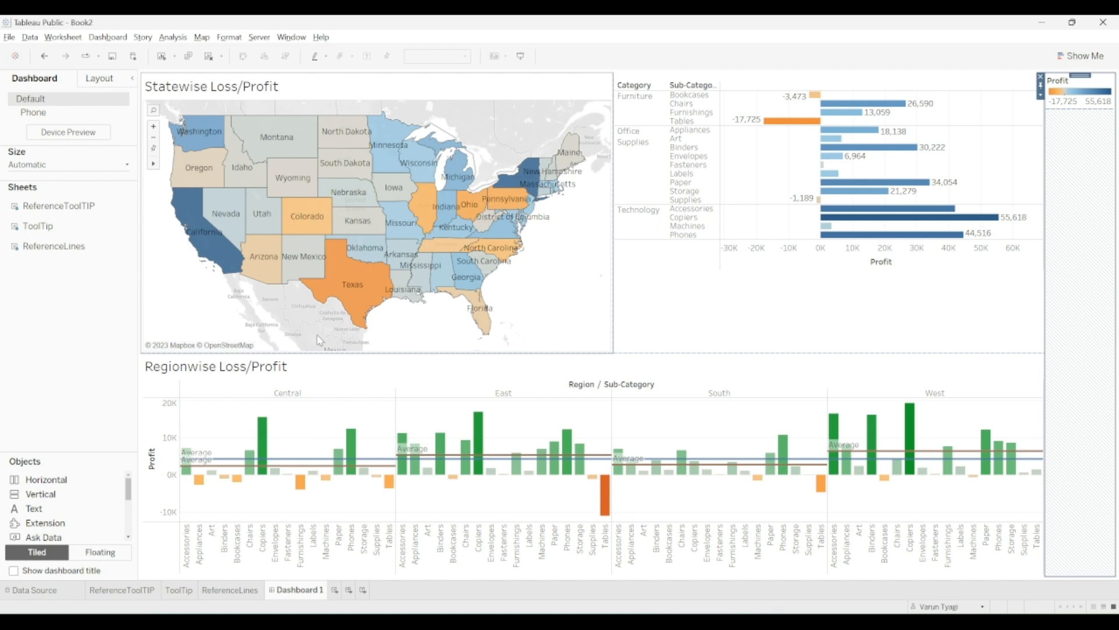
- Check the embedded category profit tooltips for Texas, New York and California on the dashboard map
mouse_move(368, 286)
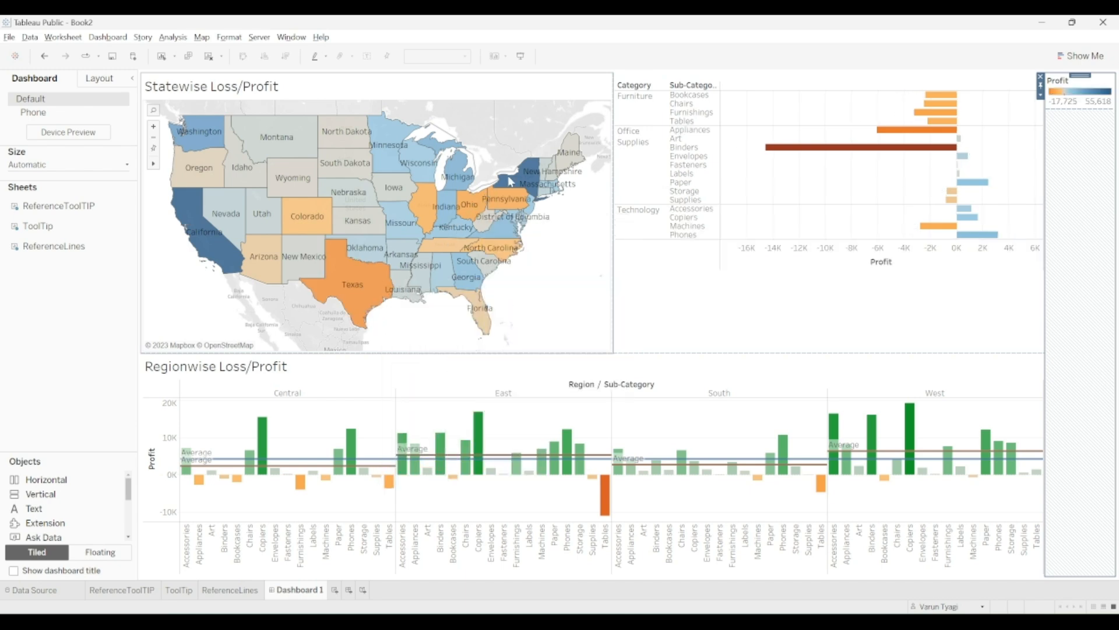
mouse_move(522, 181)
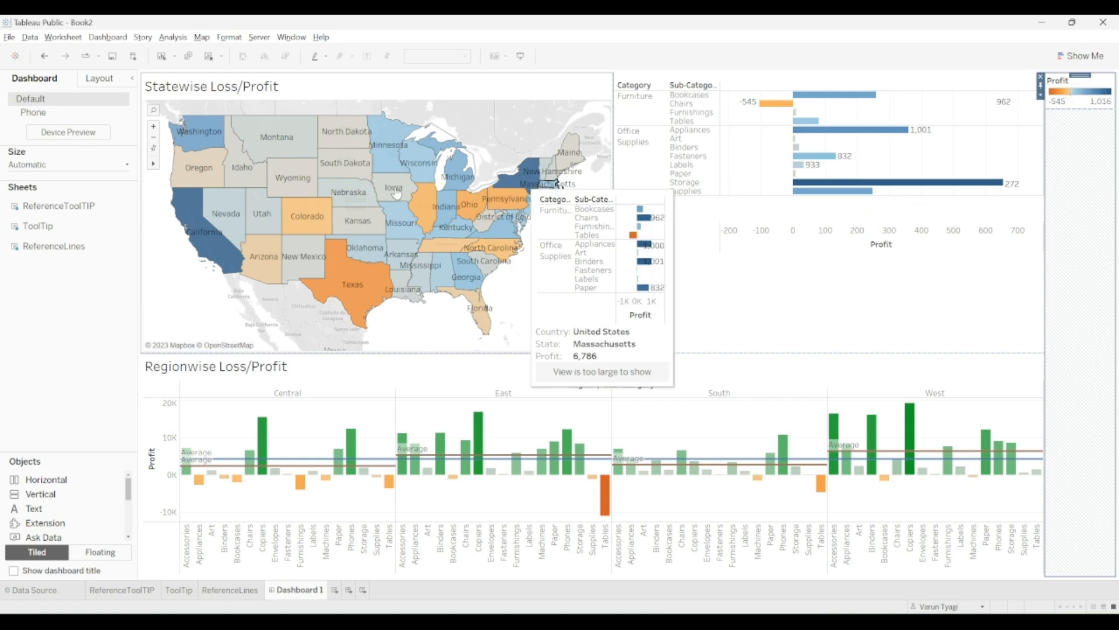
mouse_move(207, 244)
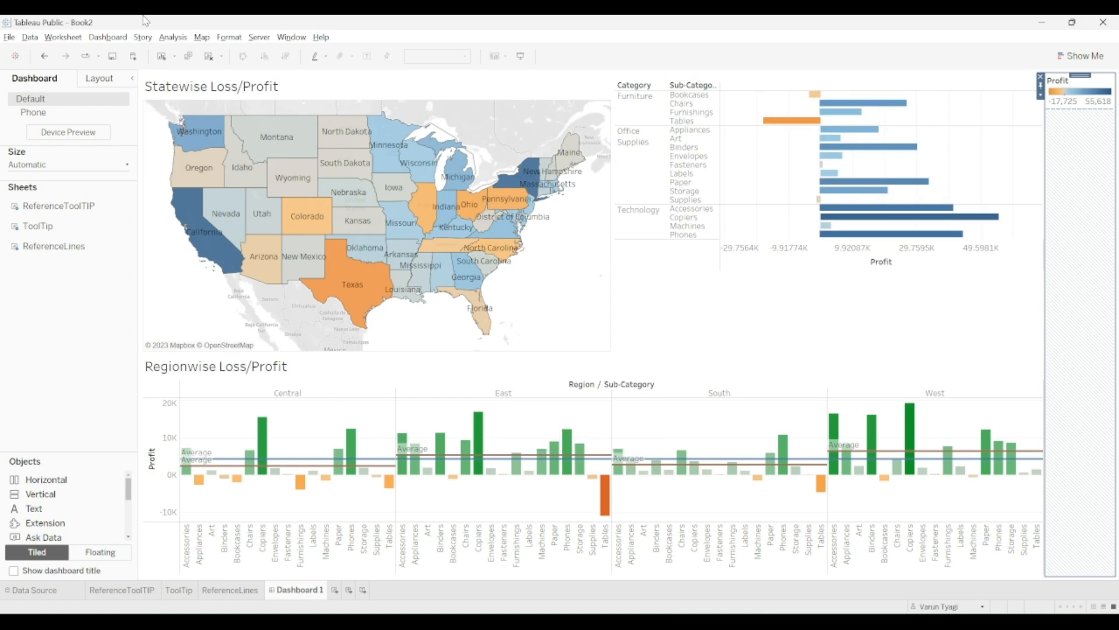
- Publish the workbook to Tableau Public under the title "Profit-Loss" and look over the published dashboard page
click(9, 38)
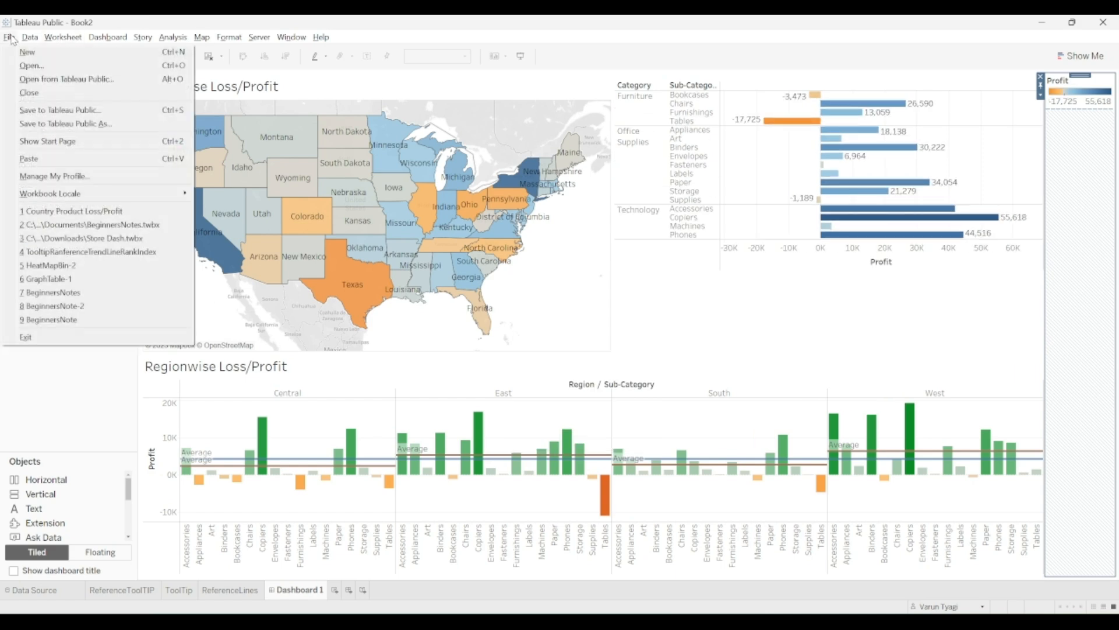
click(42, 130)
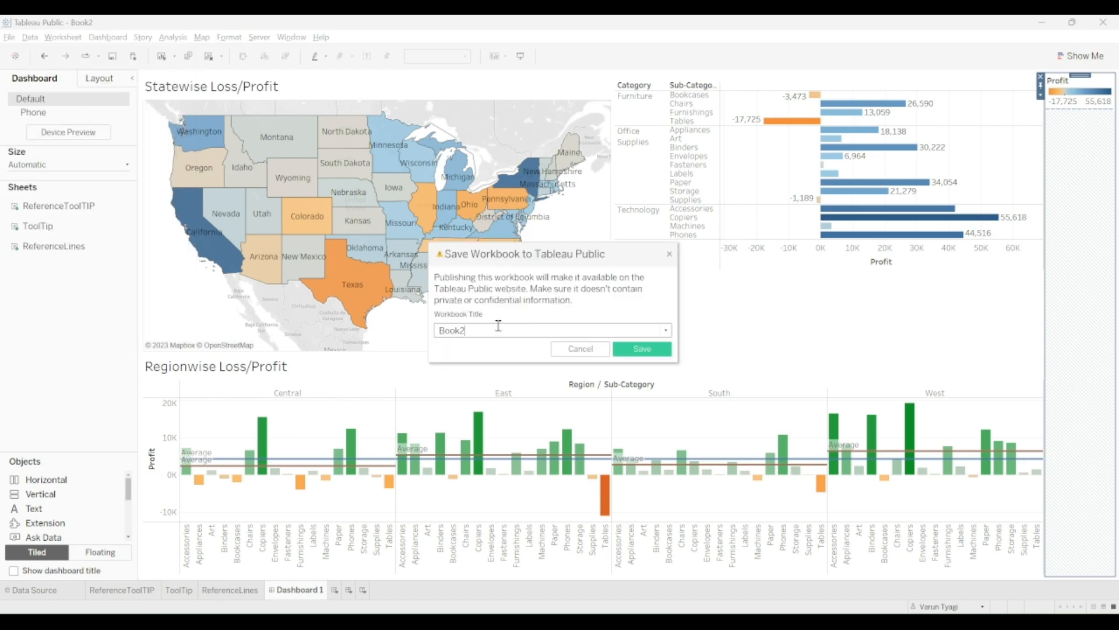
double_click(498, 326)
key(BackSpace)
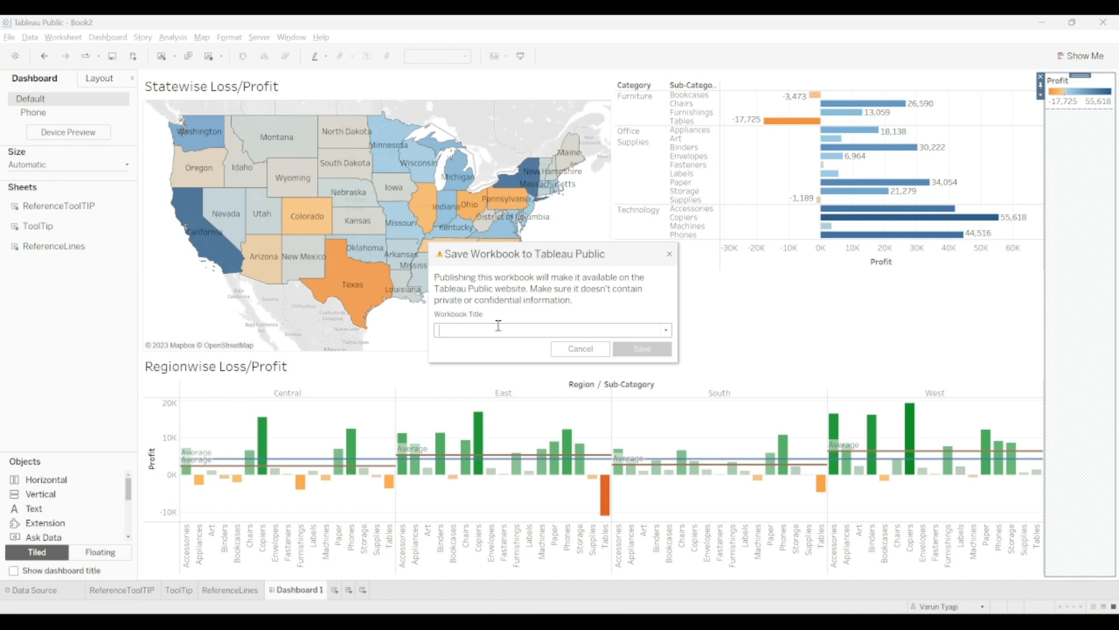
text(Profi)
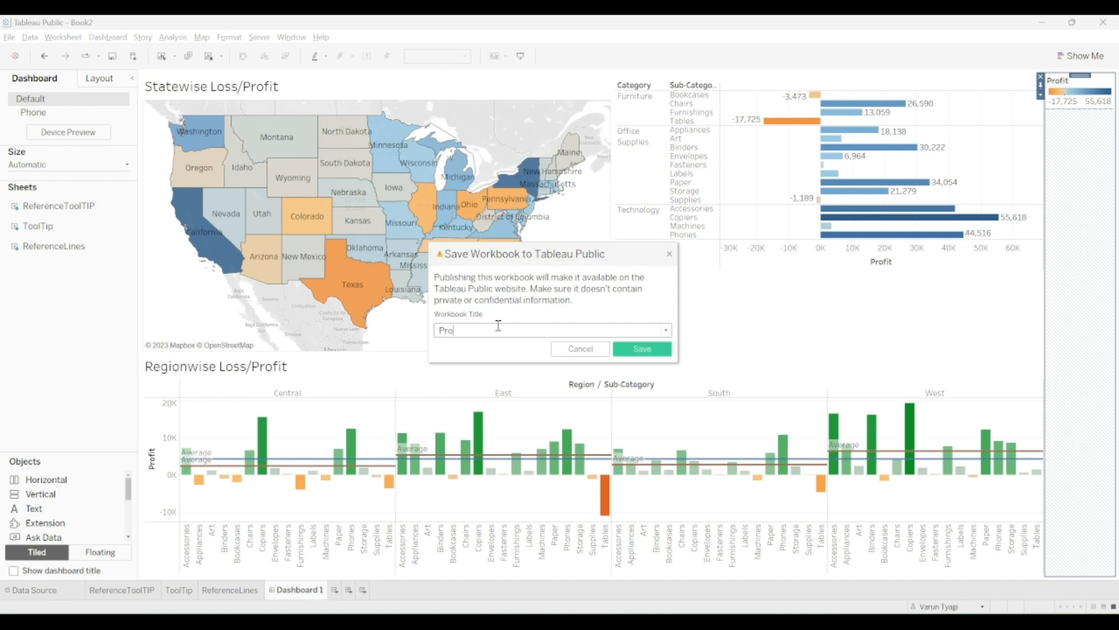
text(t-Loss)
click(638, 354)
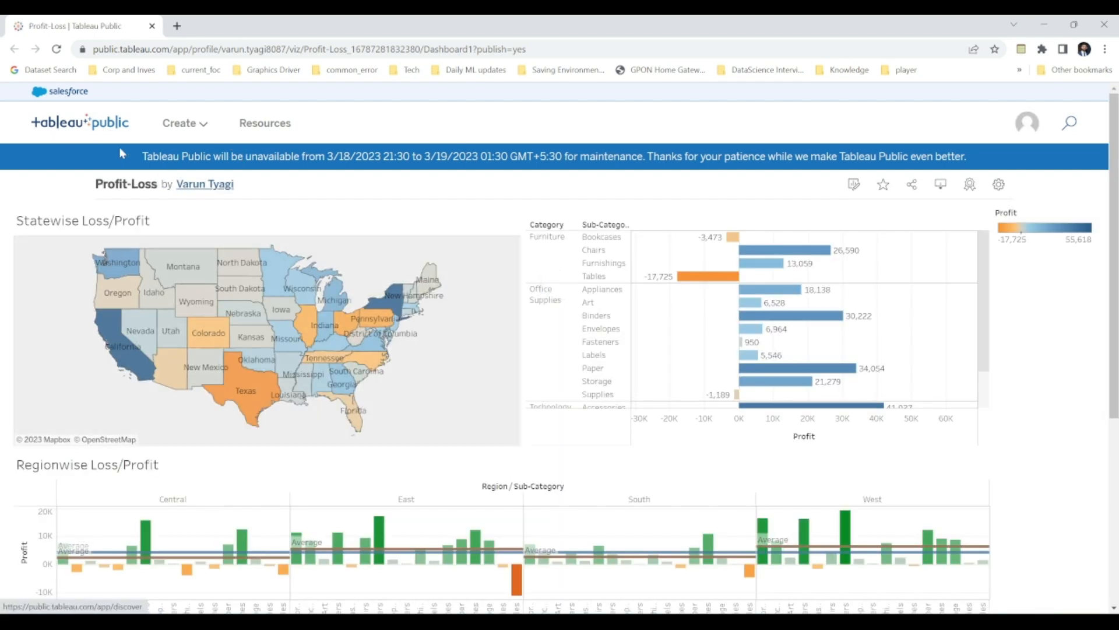
scroll(1117, 200, down, 5)
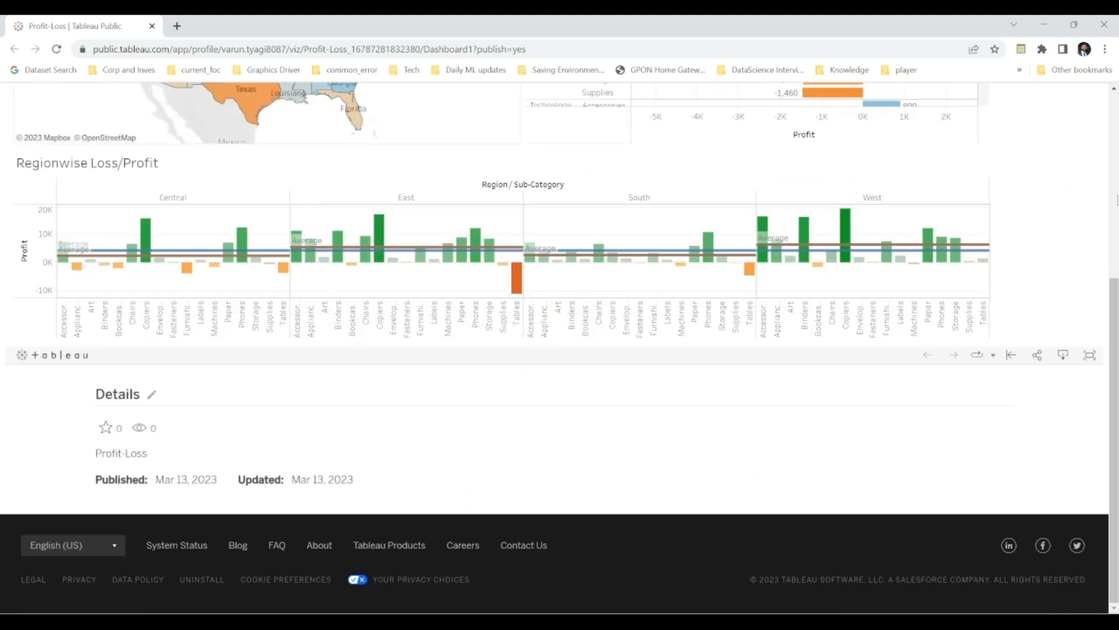
- View the published Profit-Loss dashboard in full screen, check its map and profit charts, and return to the normal page view
scroll(1117, 200, up, 4)
scroll(1118, 200, down, 4)
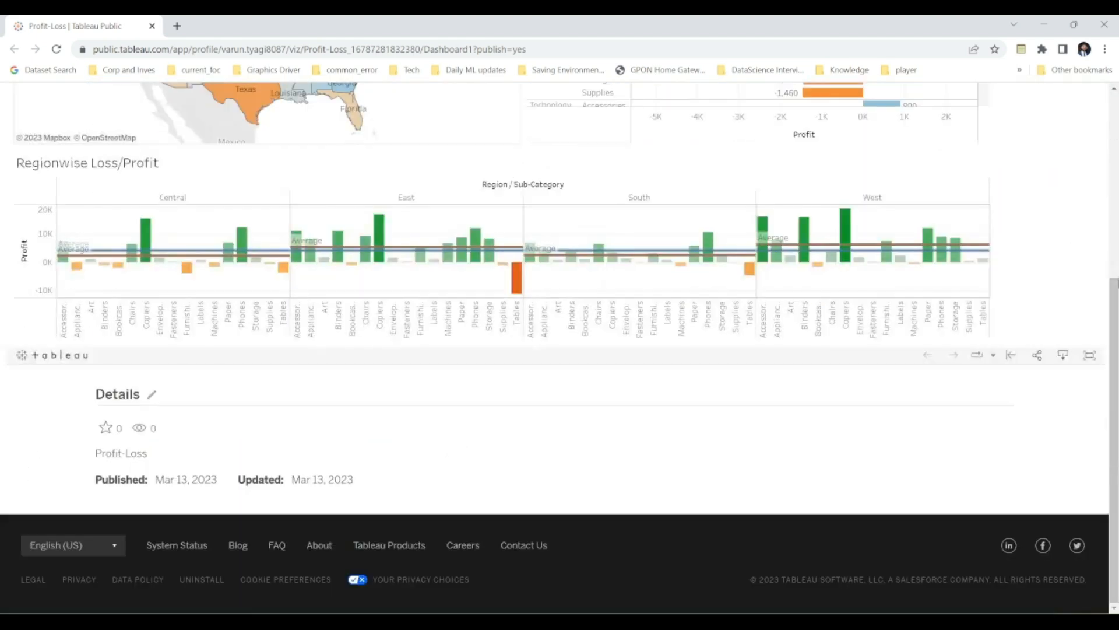
click(1094, 356)
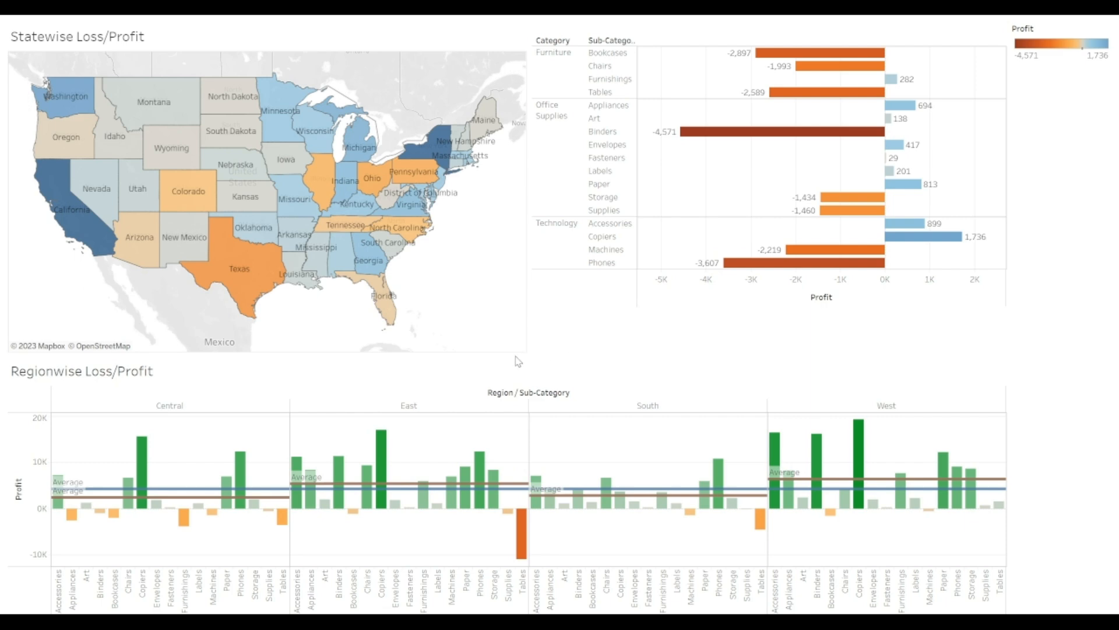
mouse_move(236, 280)
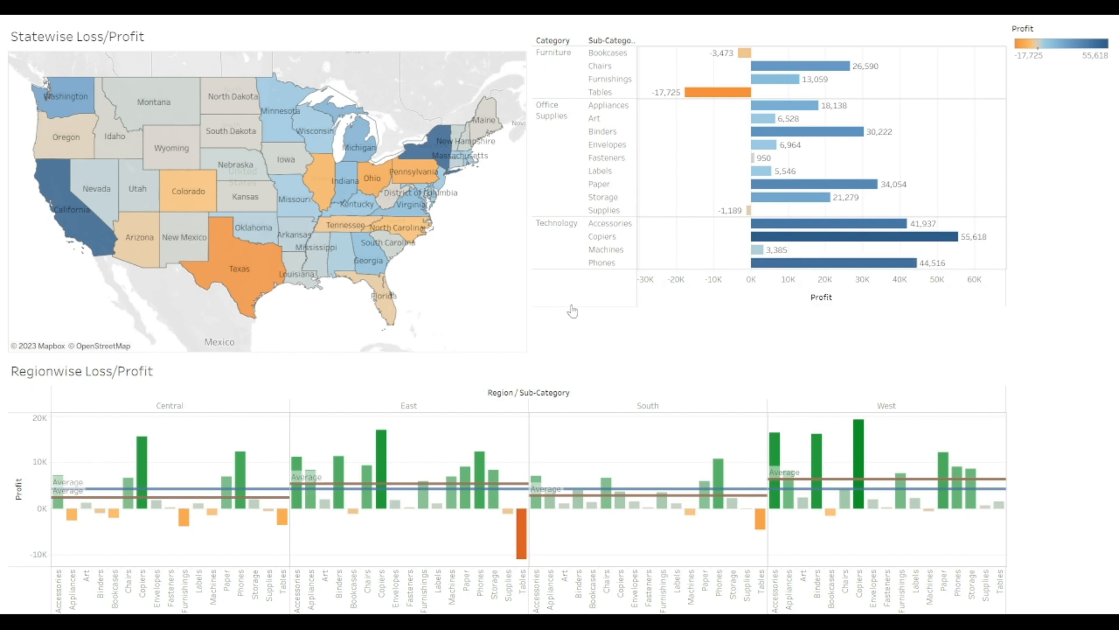
key(Escape)
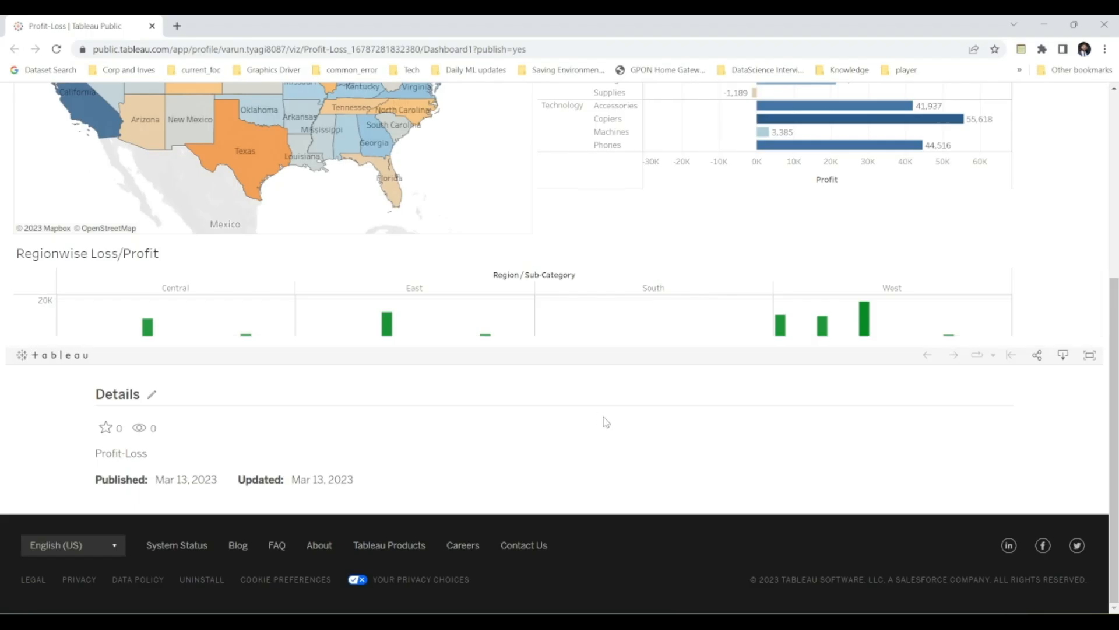
scroll(604, 420, up, 5)
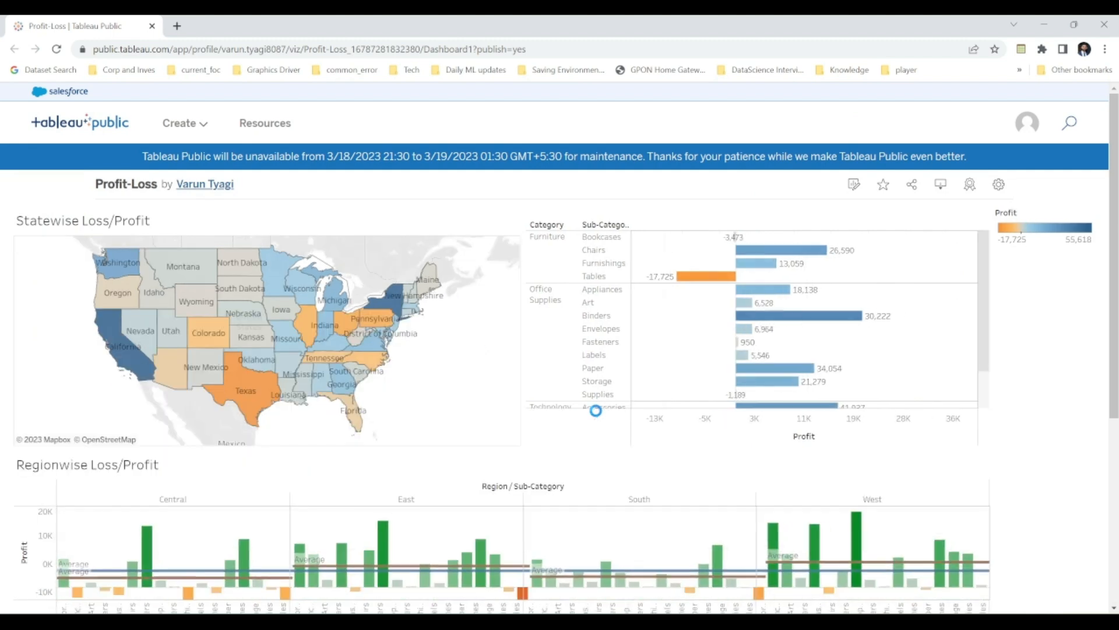
scroll(1027, 378, down, 5)
scroll(1027, 377, up, 5)
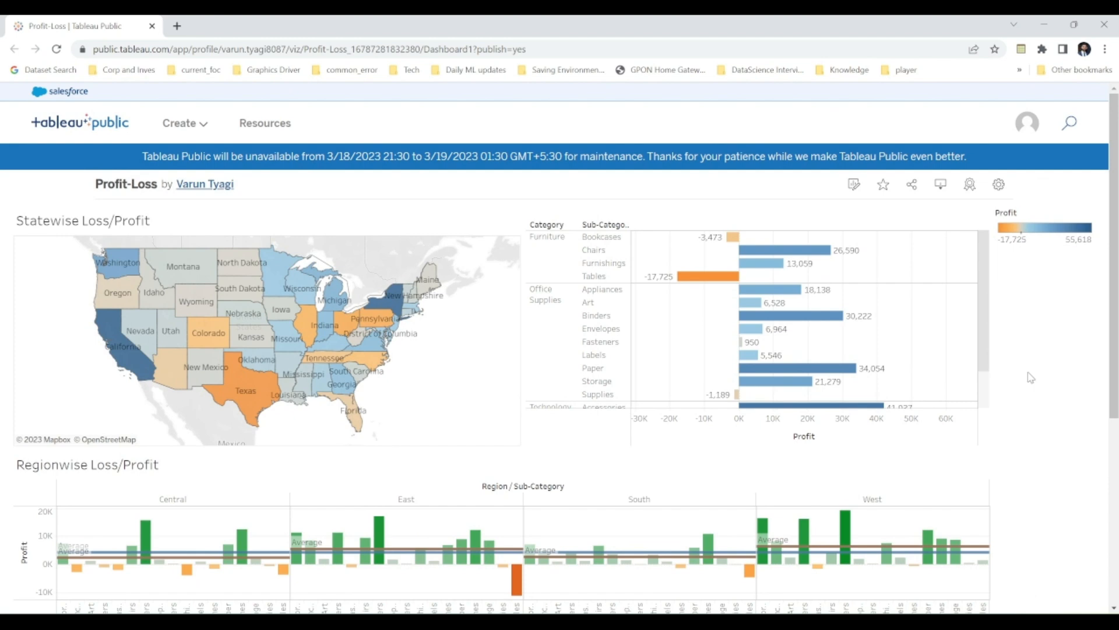